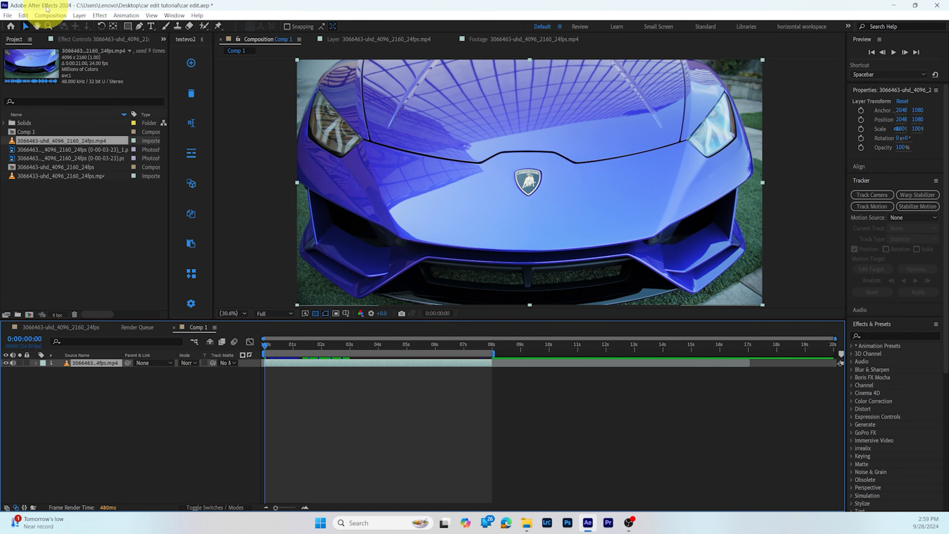
# - Trim Comp 1 to its work area and play a preview of the trimmed composition
pyautogui.click(51, 16)
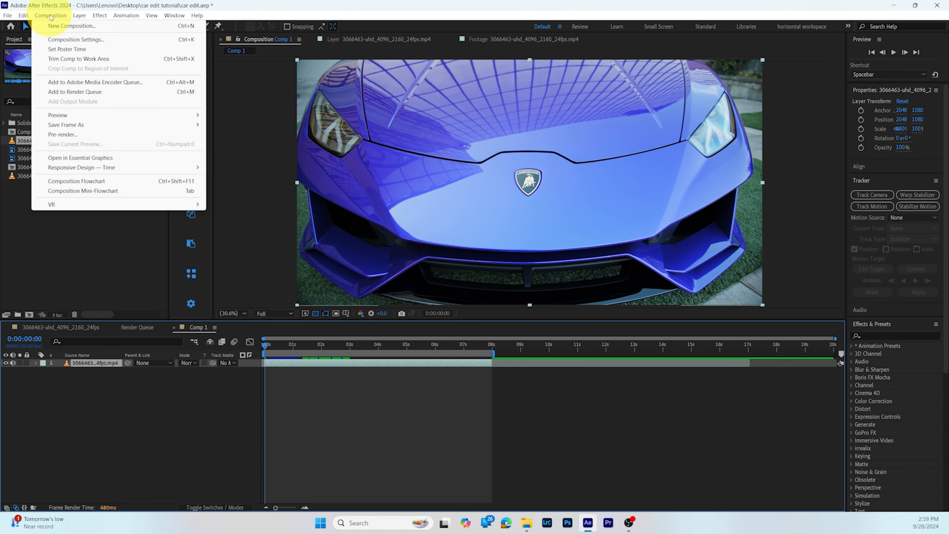
pyautogui.click(80, 60)
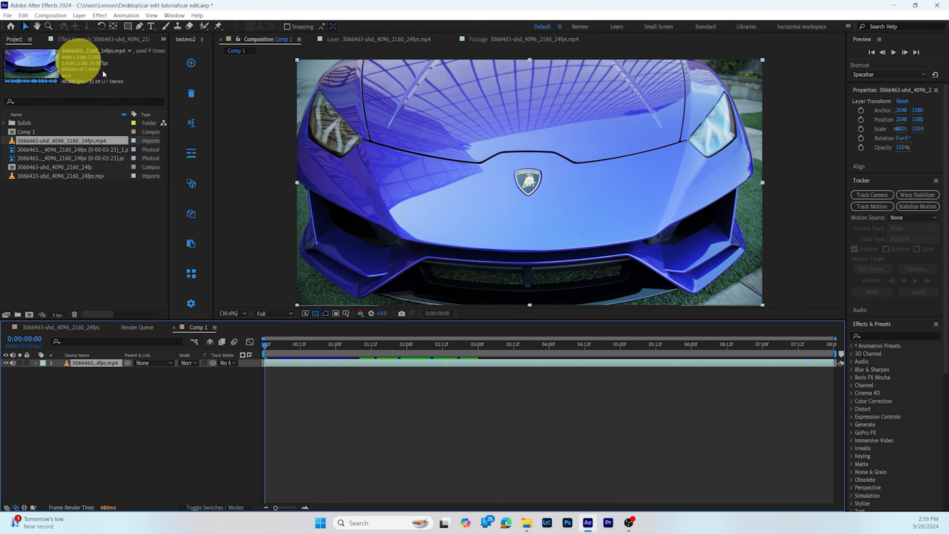
pyautogui.press('space')
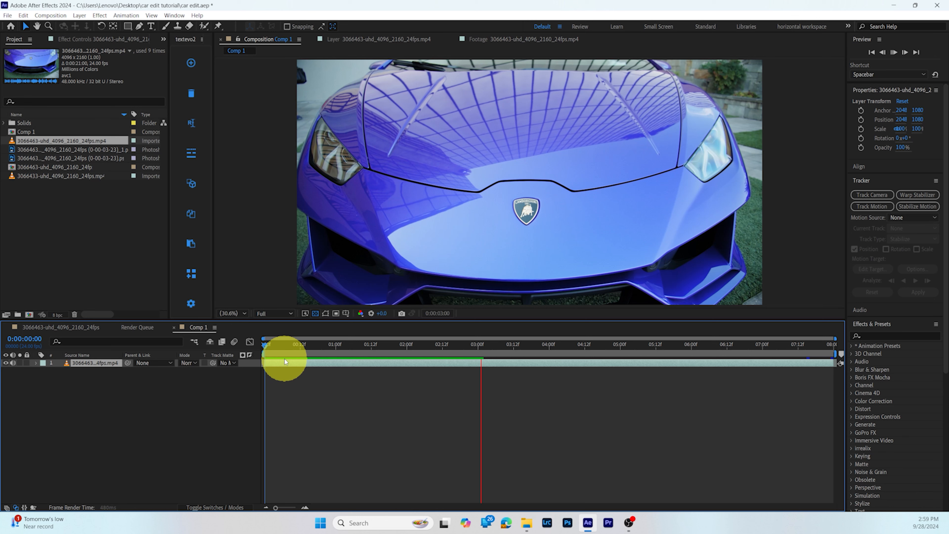
# - Set the composition preview resolution to Full and return the playhead to the start of the timeline
pyautogui.click(276, 313)
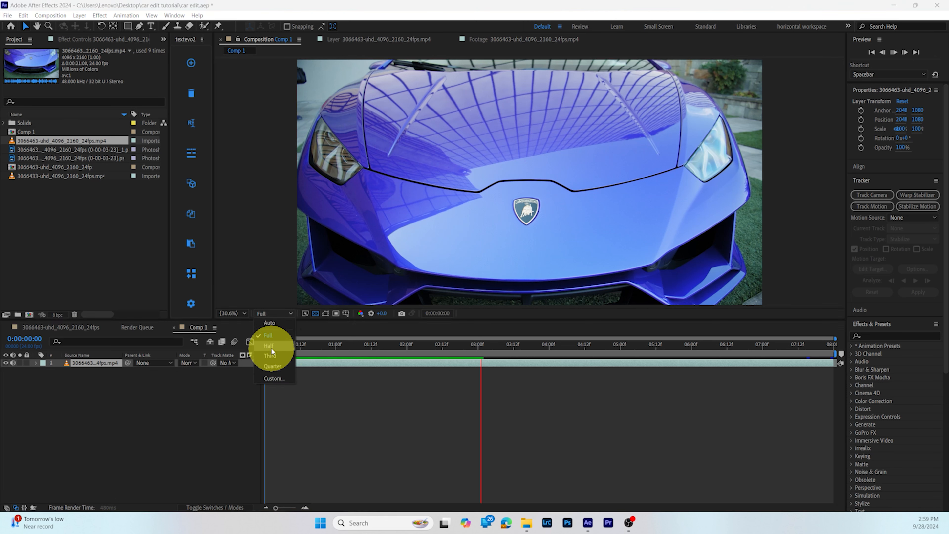
pyautogui.click(272, 338)
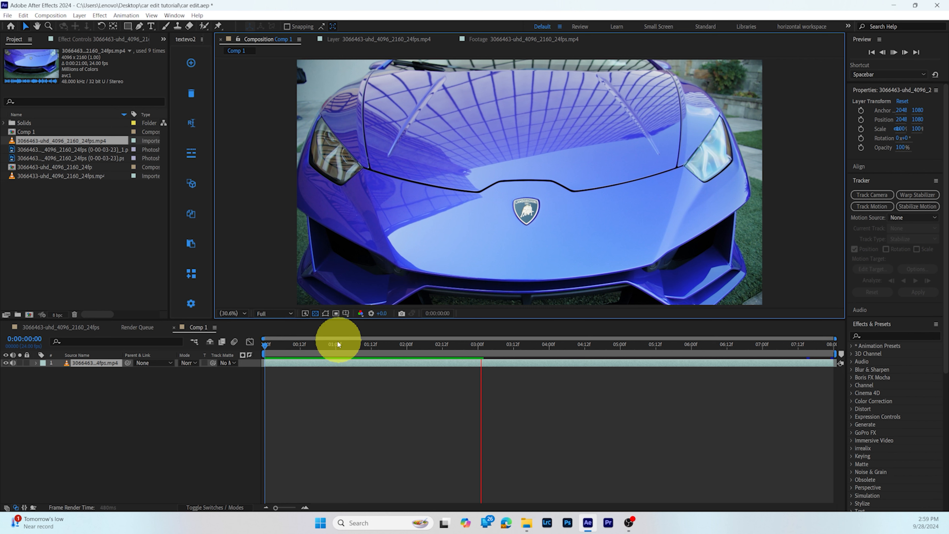
pyautogui.moveTo(266, 351)
pyautogui.mouseDown()
pyautogui.moveTo(483, 344)
pyautogui.moveTo(263, 350)
pyautogui.mouseUp()
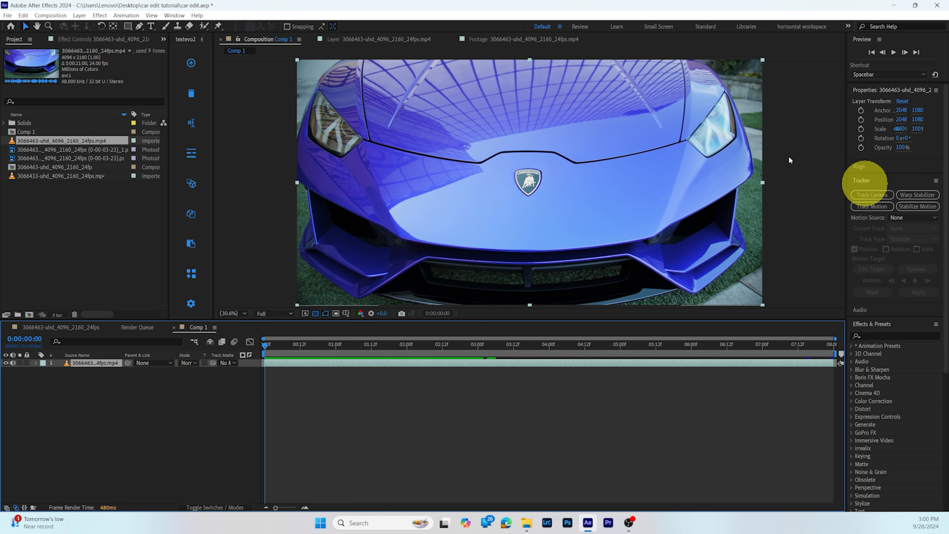
# - Start a Track Motion tracker on the car footage layer
pyautogui.click(174, 16)
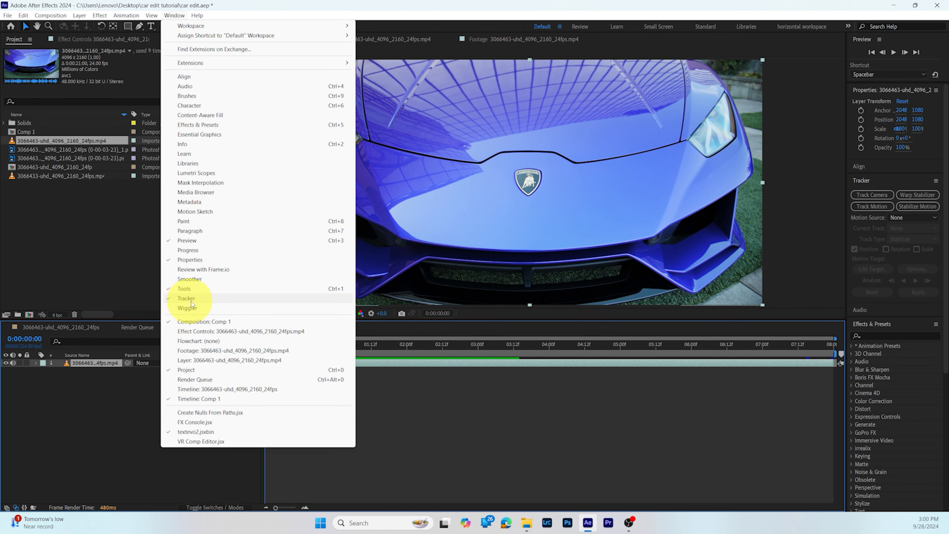
pyautogui.click(488, 15)
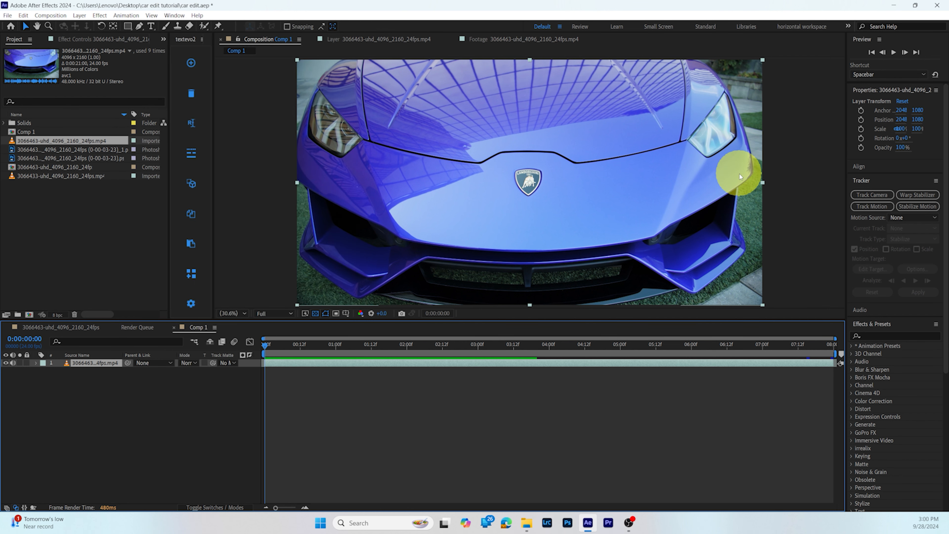
pyautogui.click(878, 208)
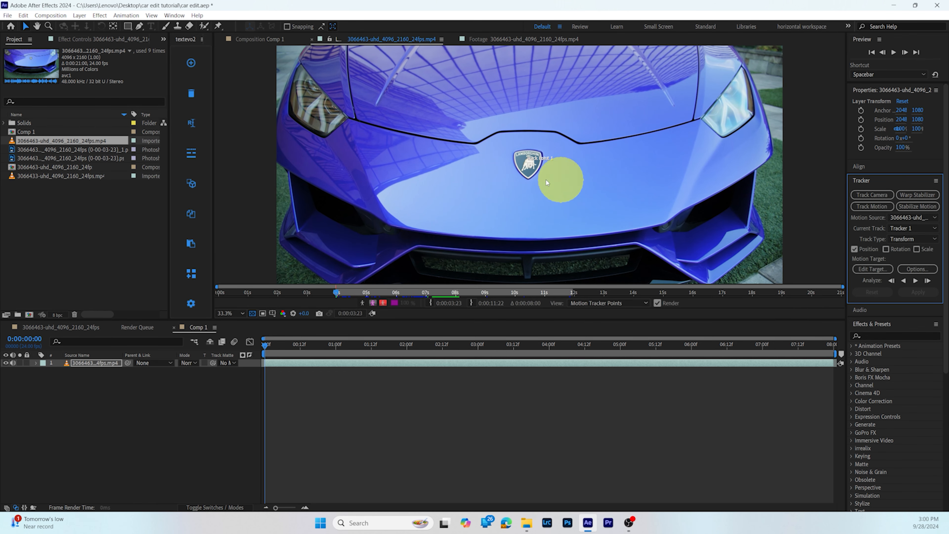
# - Move the track point onto the LAMBORGHINI lettering at the top of the hood badge
pyautogui.click(228, 313)
pyautogui.click(237, 415)
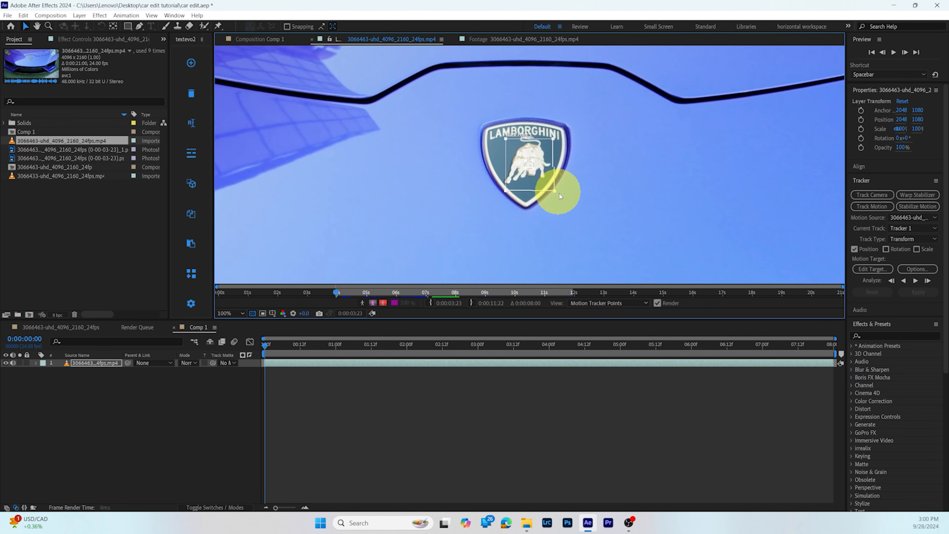
pyautogui.click(543, 169)
pyautogui.moveTo(545, 169); pyautogui.dragTo(533, 131)
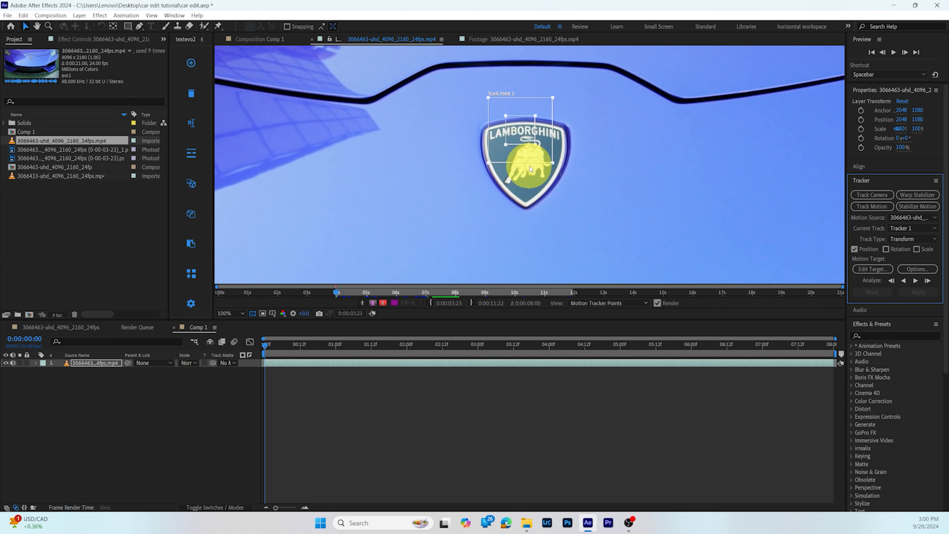
pyautogui.click(529, 168)
pyautogui.click(520, 129)
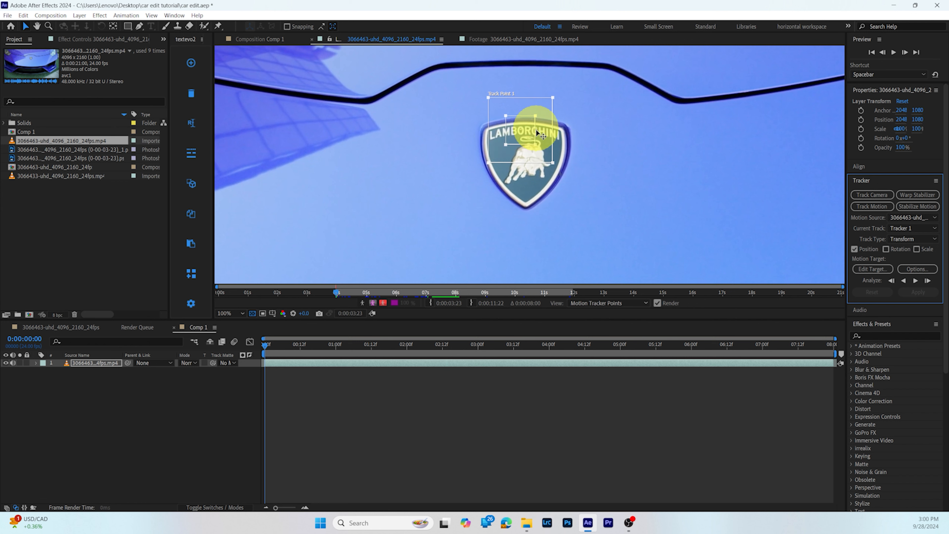
# - Shrink the track point's inner and outer boxes around the badge lettering and analyze the motion forward
pyautogui.moveTo(536, 144); pyautogui.dragTo(534, 142)
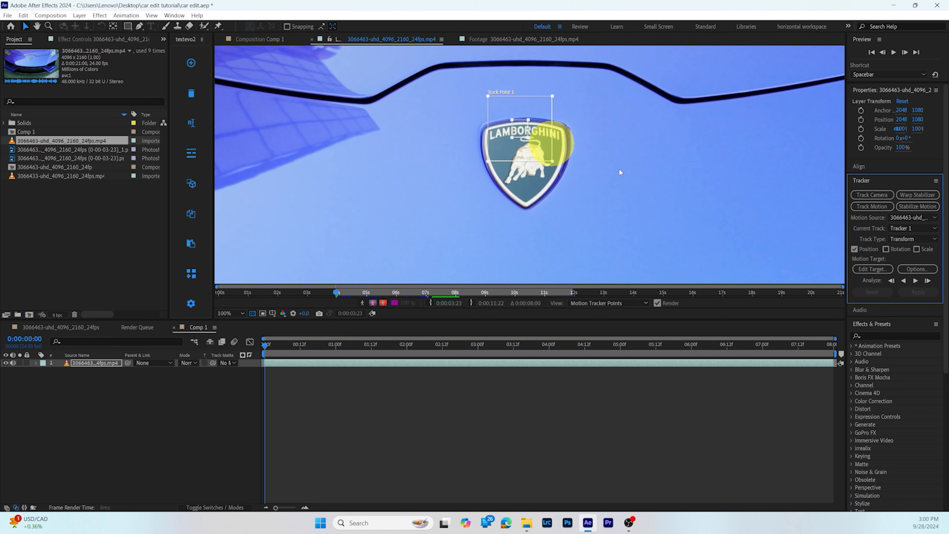
pyautogui.moveTo(553, 162); pyautogui.dragTo(544, 153)
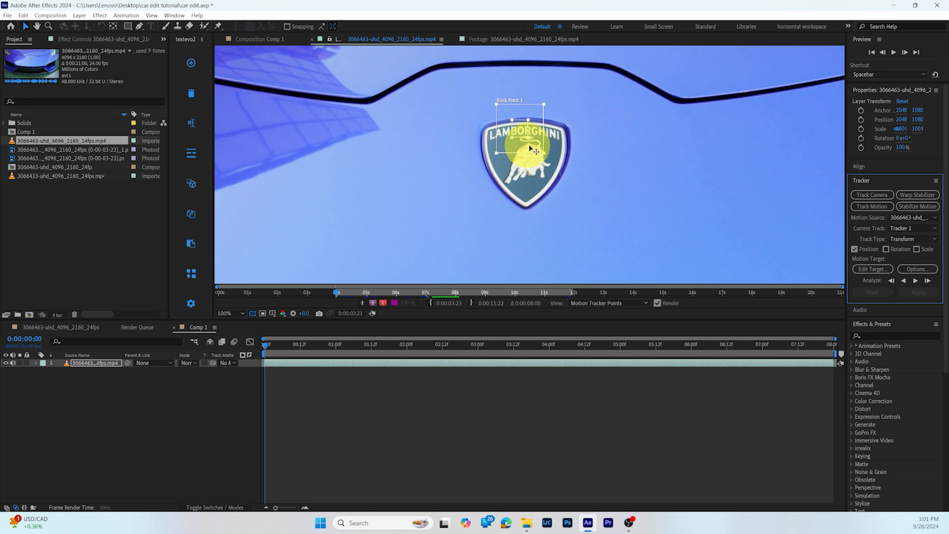
pyautogui.click(915, 281)
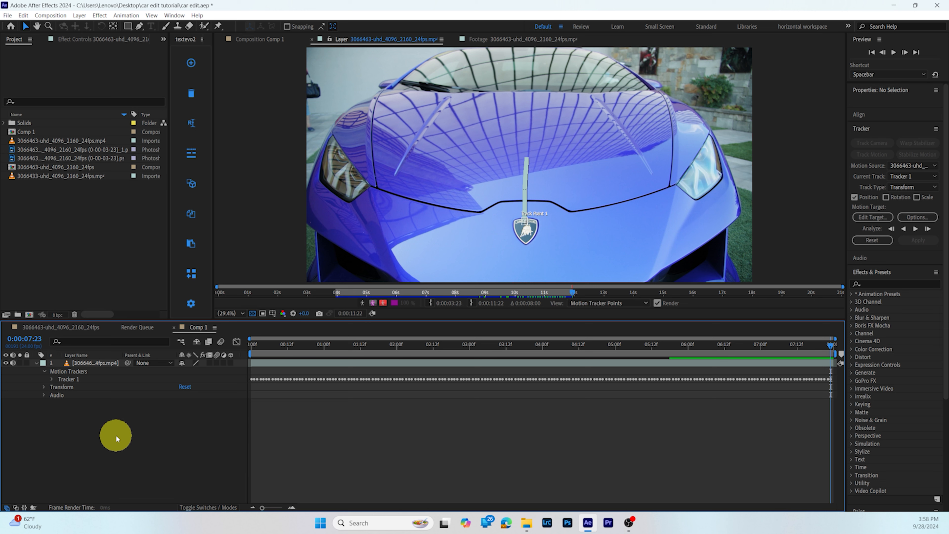
# - Add a new null object to Comp 1 above the car footage
pyautogui.rightClick(116, 434)
pyautogui.moveTo(157, 329)
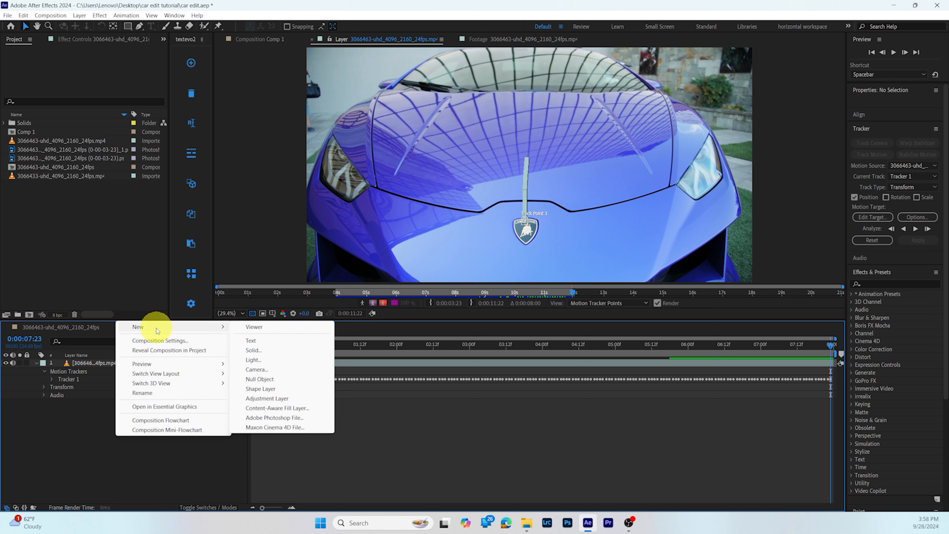
pyautogui.click(253, 380)
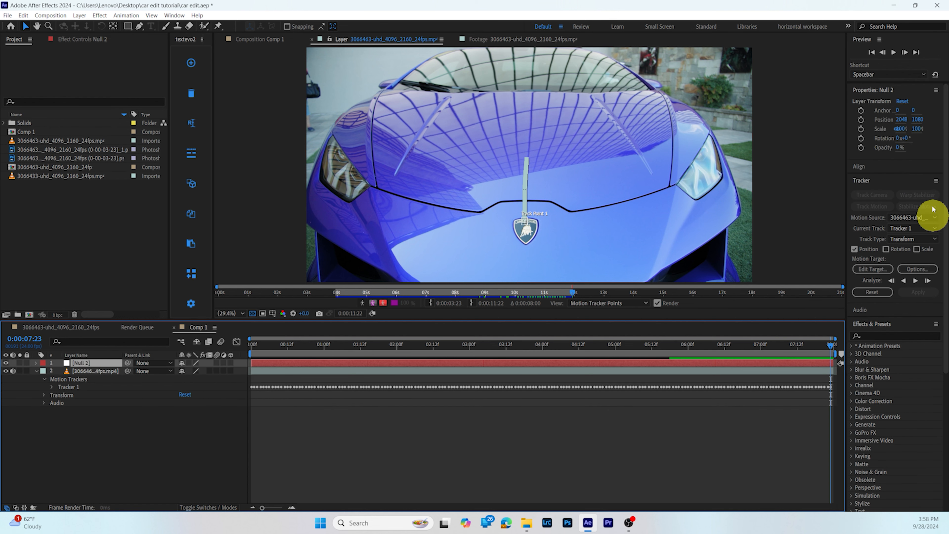
# - Set the tracker's motion target to the new null layer
pyautogui.click(869, 271)
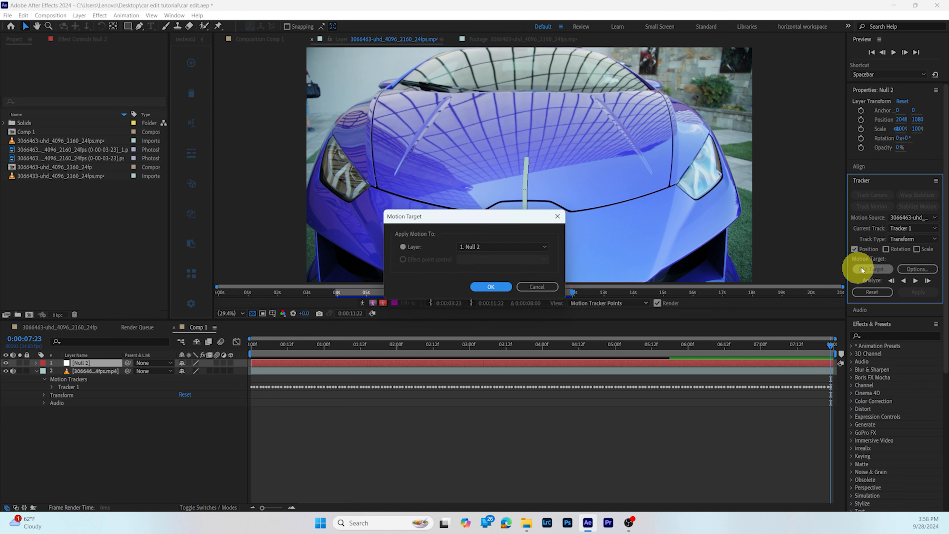
pyautogui.click(534, 246)
pyautogui.click(483, 258)
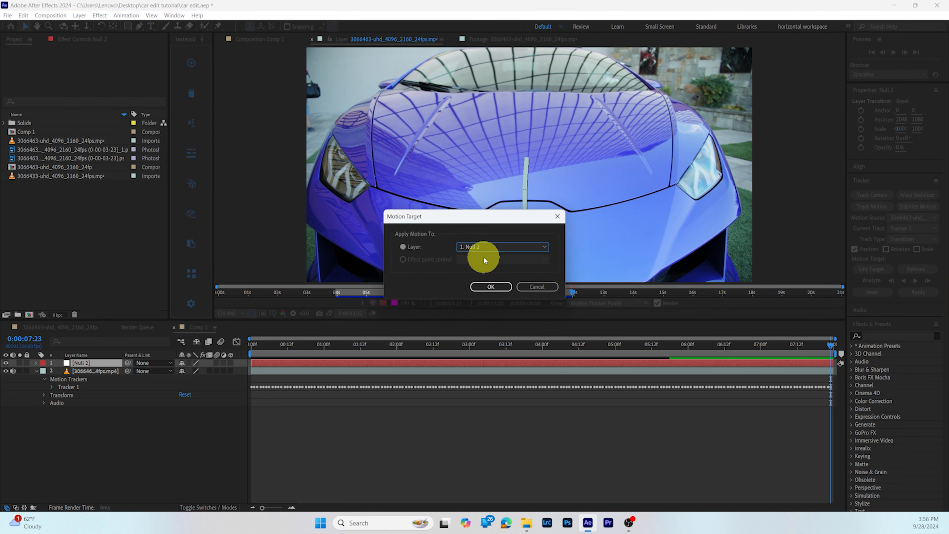
pyautogui.click(490, 287)
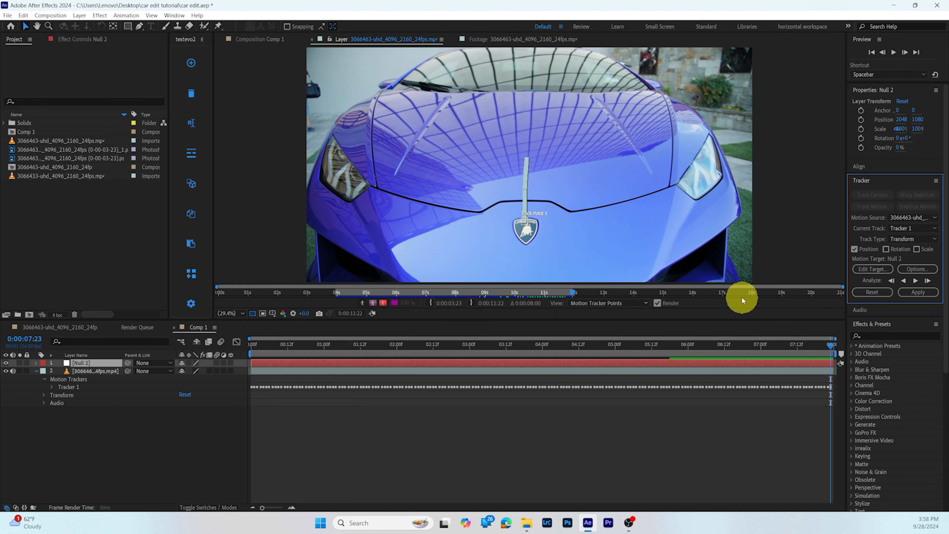
# - Rename the null layer as "tracking points"
pyautogui.rightClick(79, 364)
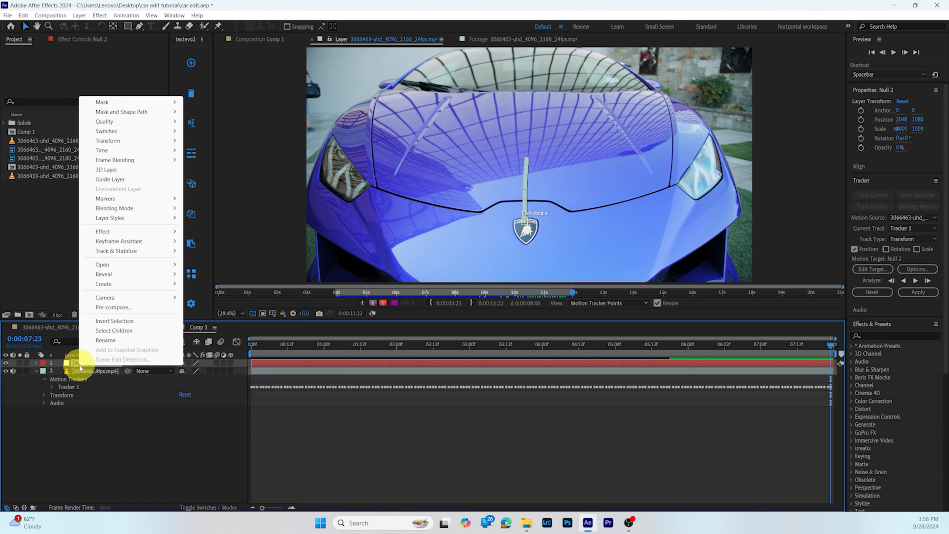
pyautogui.click(118, 336)
pyautogui.write('t')
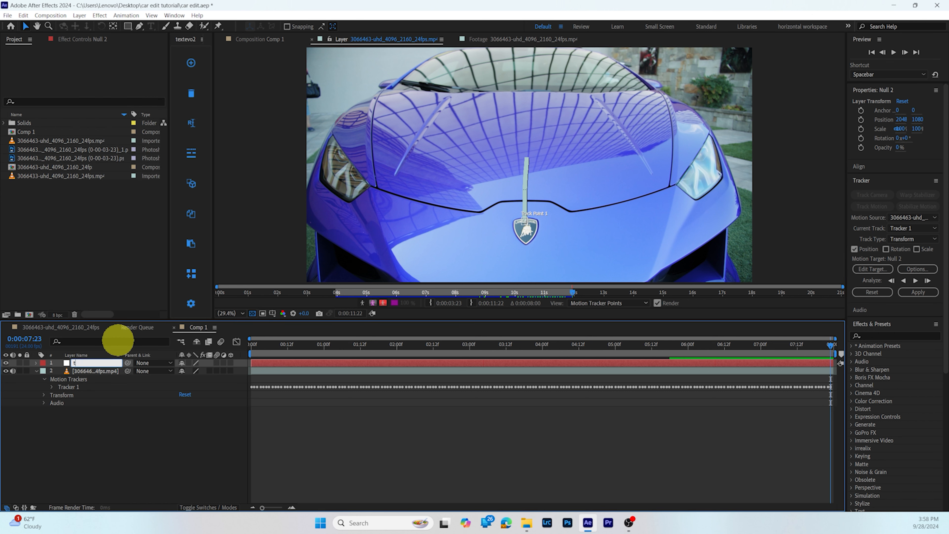
pyautogui.write('racking points')
pyautogui.press('Return')
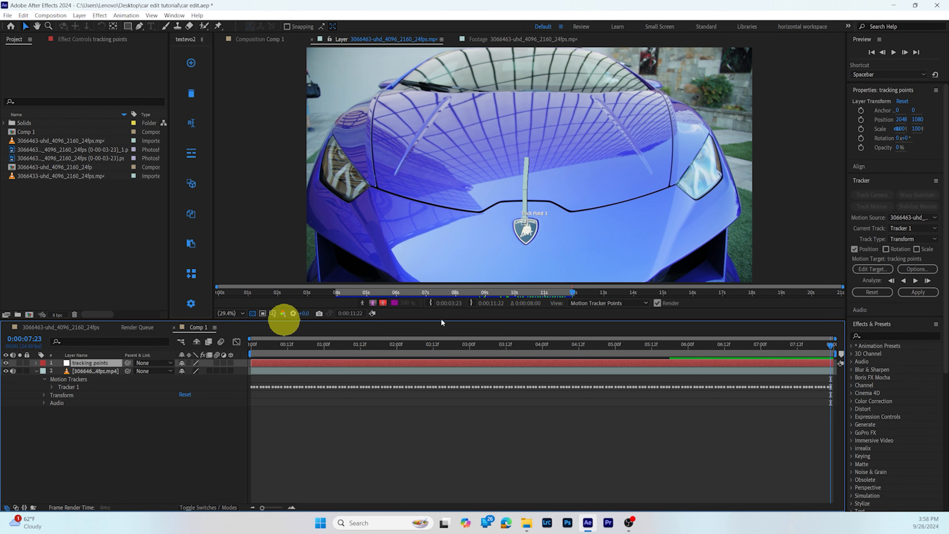
# - Confirm the tracking points layer as the motion target and apply the tracking data in X and Y
pyautogui.click(863, 270)
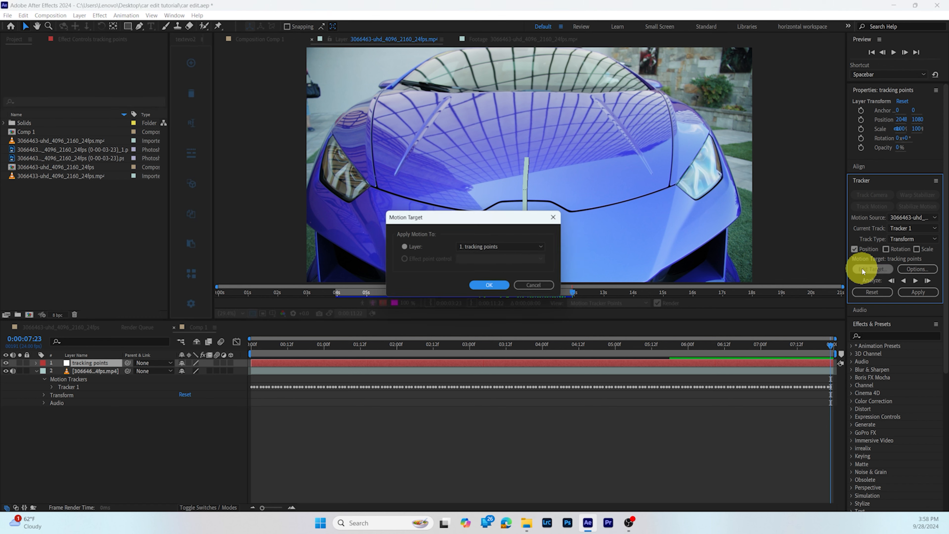
pyautogui.click(485, 284)
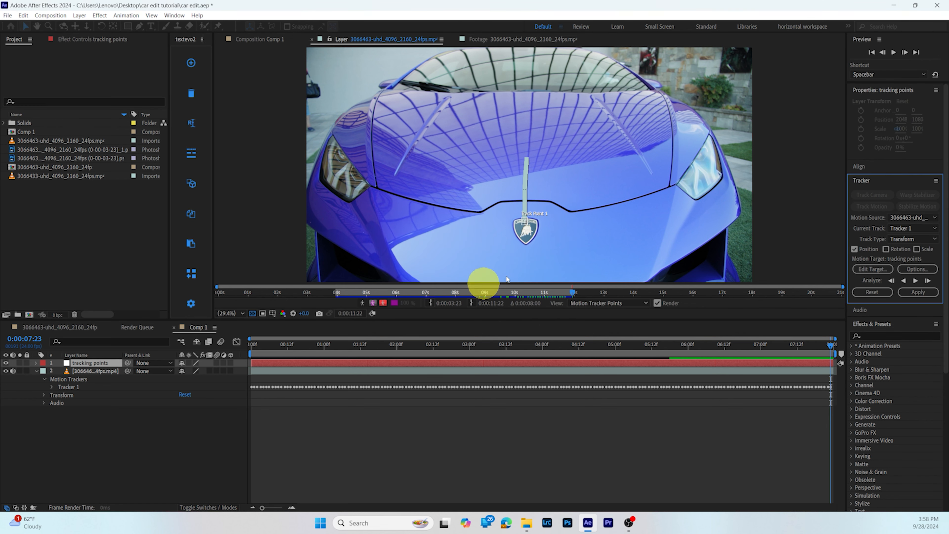
pyautogui.click(917, 291)
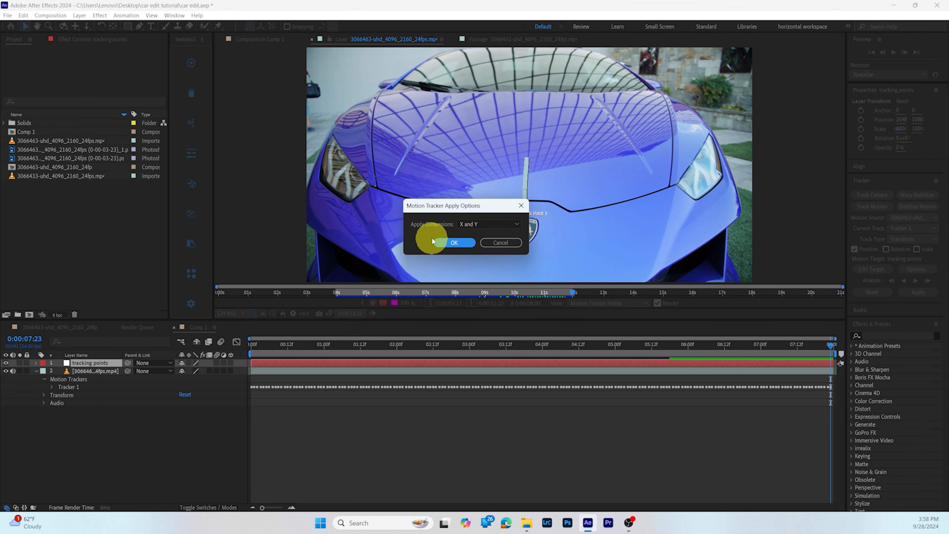
pyautogui.click(452, 242)
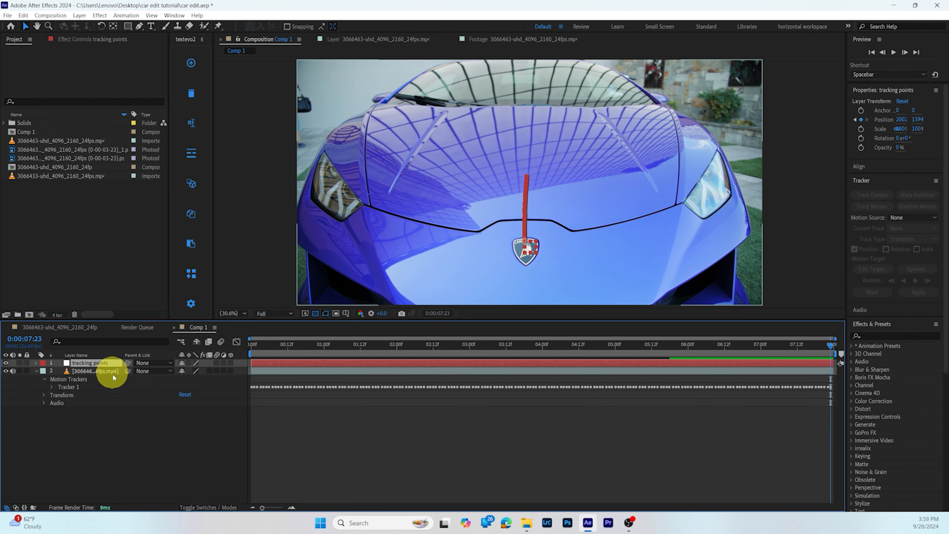
# - Examine the tracking points layer's transform properties for the applied position keyframes, and collapse both layers in the timeline
pyautogui.click(133, 391)
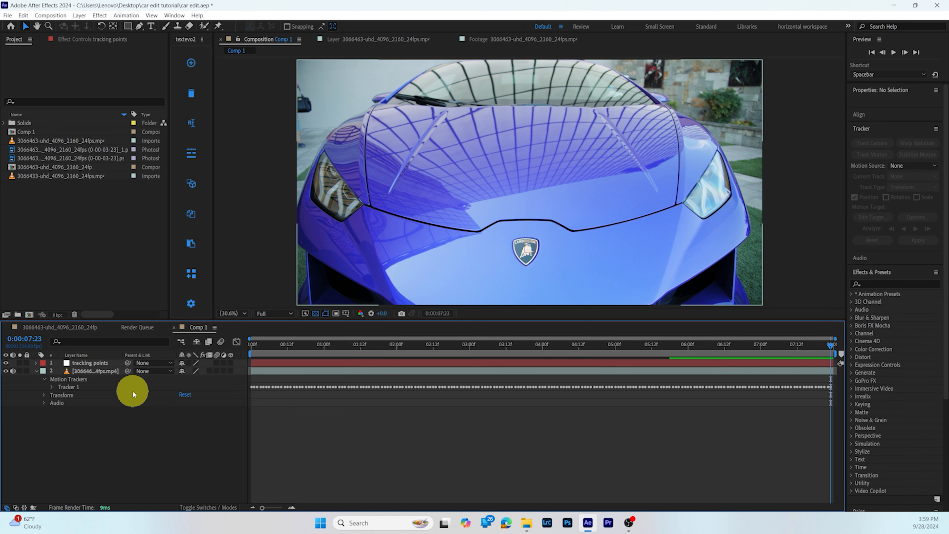
pyautogui.click(90, 371)
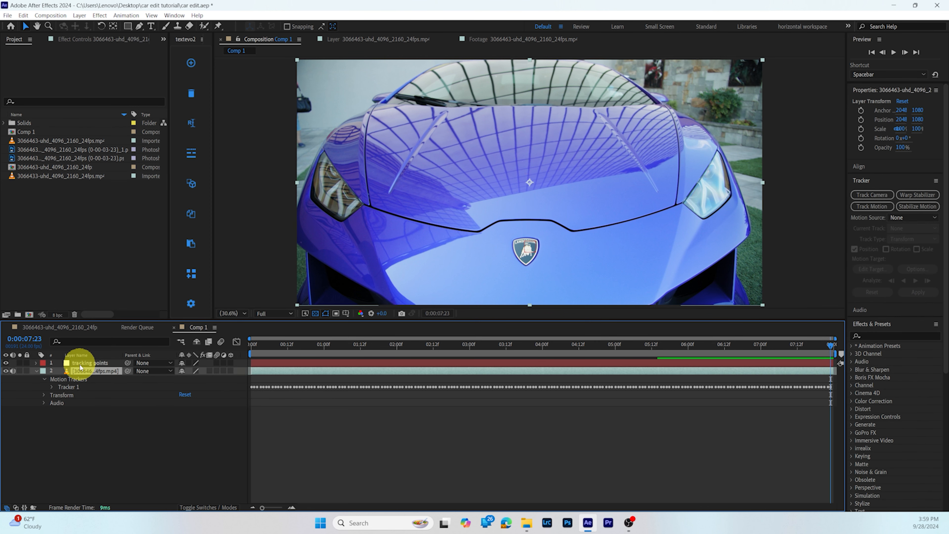
pyautogui.click(80, 363)
pyautogui.click(36, 363)
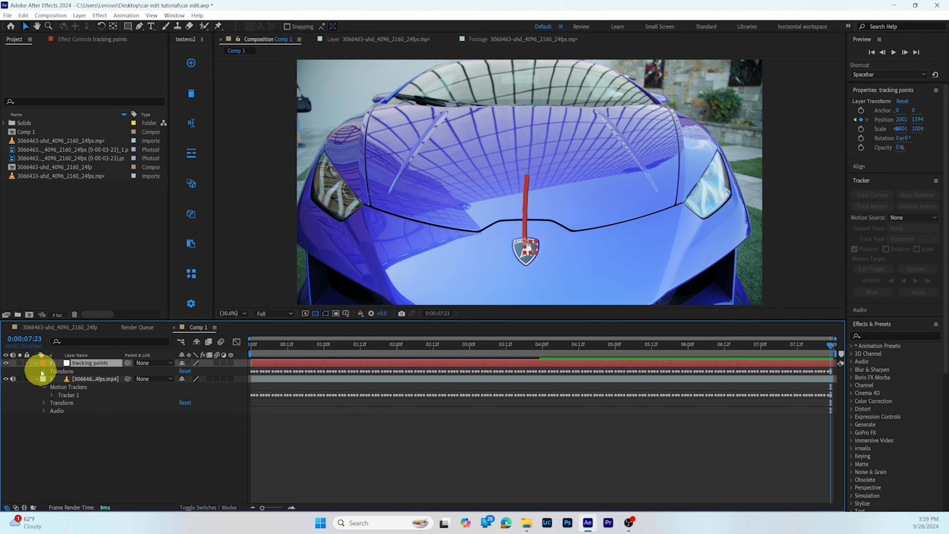
pyautogui.click(45, 371)
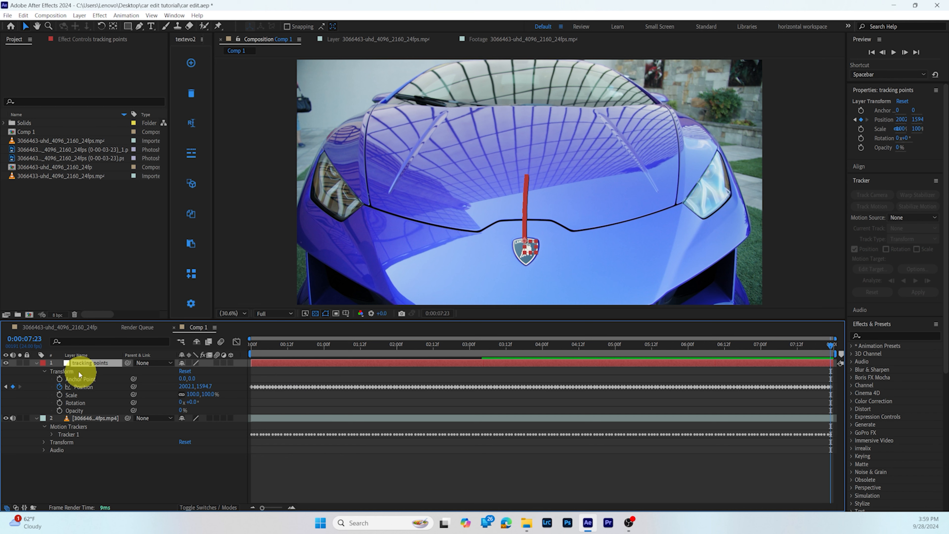
pyautogui.click(36, 363)
pyautogui.click(72, 446)
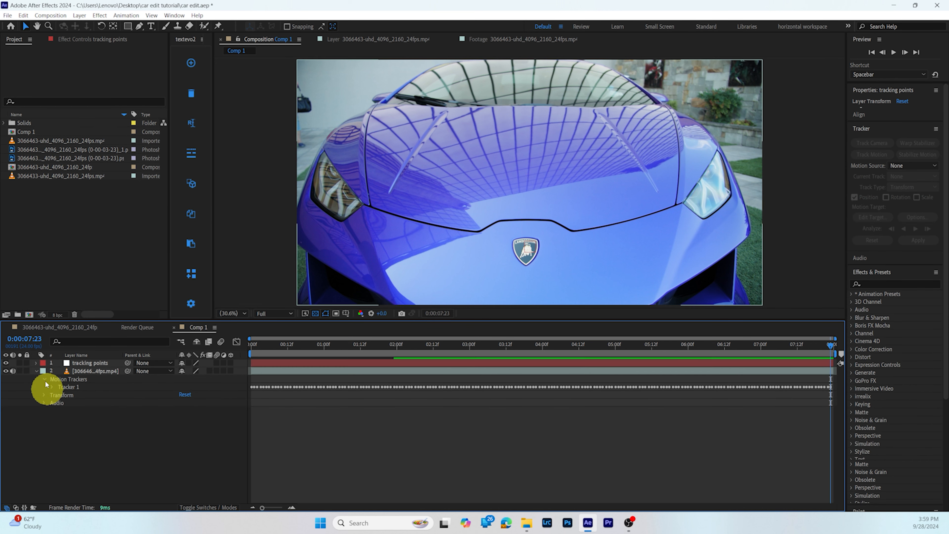
pyautogui.click(37, 370)
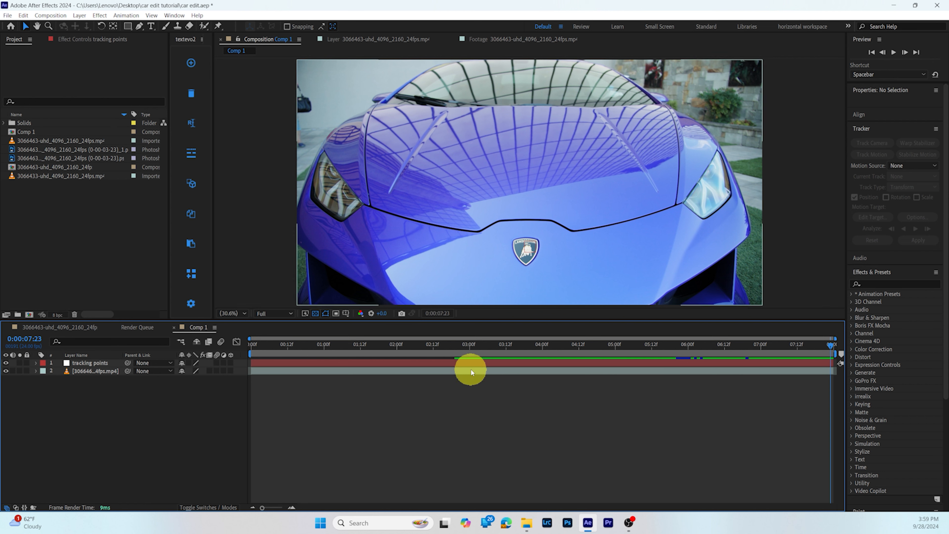
# - Return the playhead to the start of the composition and select the car footage layer
pyautogui.moveTo(831, 348); pyautogui.dragTo(161, 368)
pyautogui.click(107, 363)
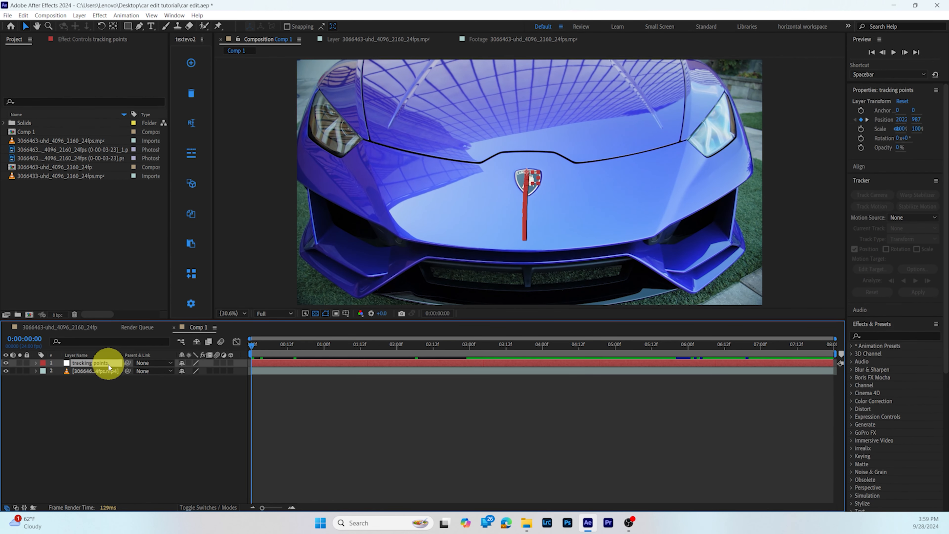
pyautogui.click(109, 370)
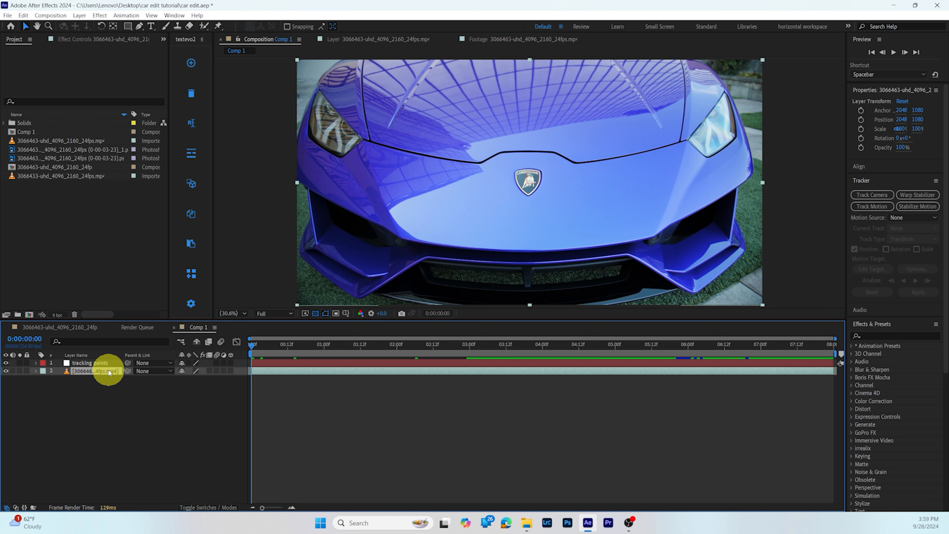
# - Duplicate the car footage layer and collapse the copy's properties in the timeline
pyautogui.hotkey('ctrl', 'd')
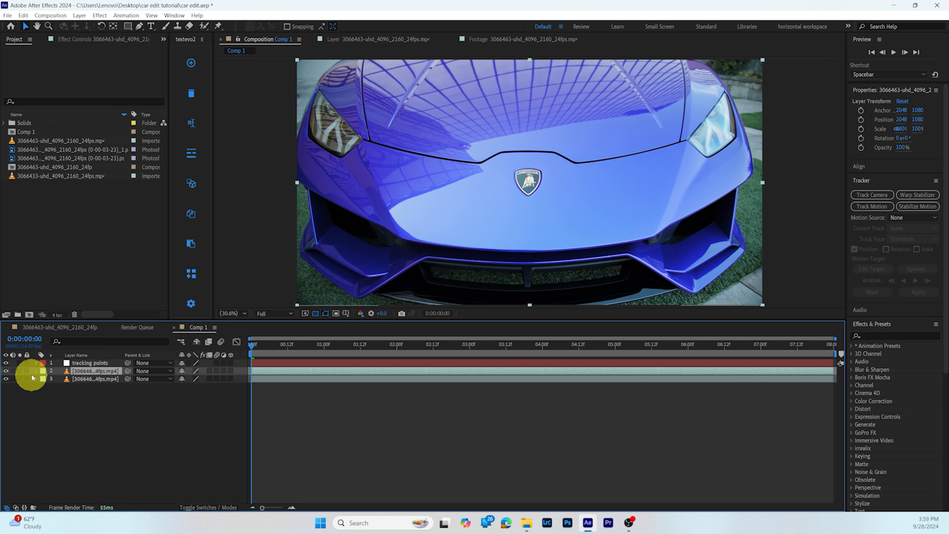
pyautogui.click(36, 370)
pyautogui.click(46, 379)
pyautogui.click(72, 386)
pyautogui.click(44, 379)
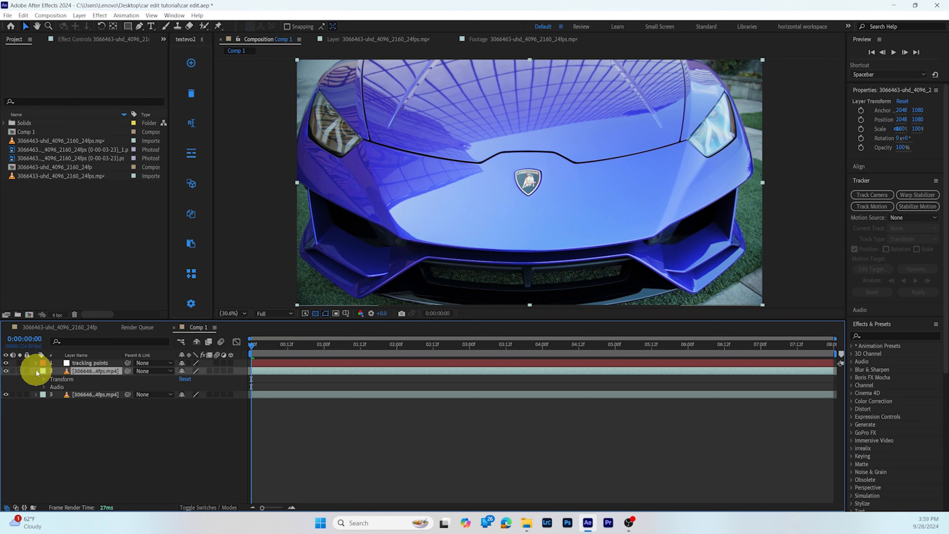
pyautogui.click(36, 371)
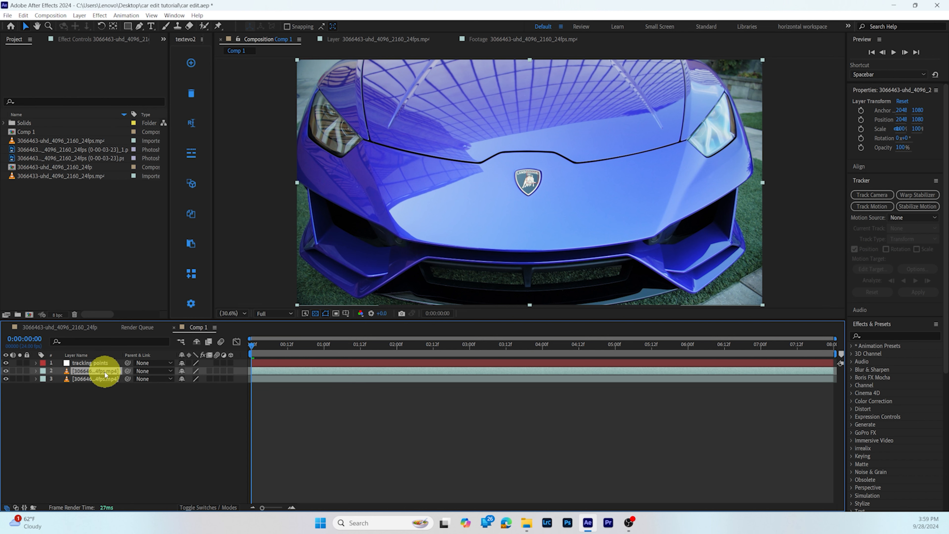
# - Apply Freeze Frame to the duplicated car footage layer at the start of the composition
pyautogui.rightClick(105, 371)
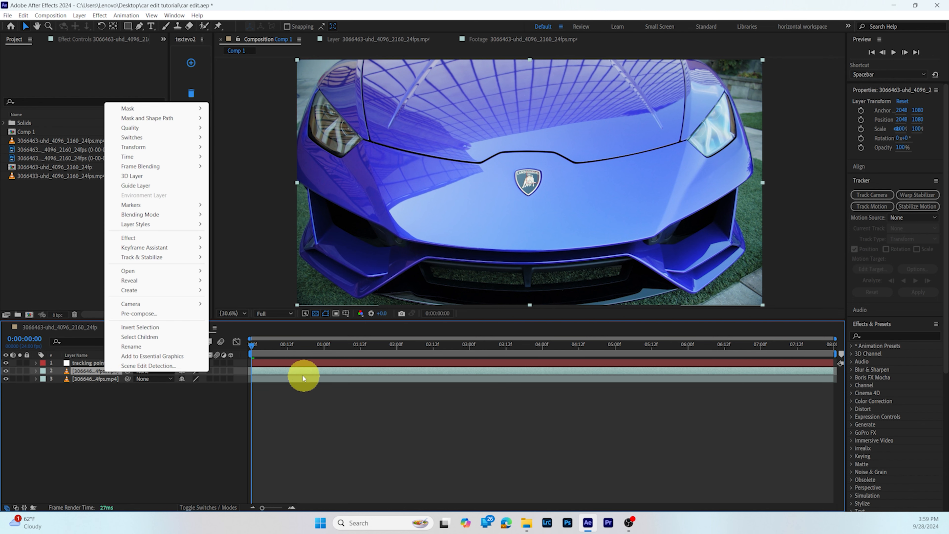
pyautogui.click(298, 368)
pyautogui.rightClick(296, 371)
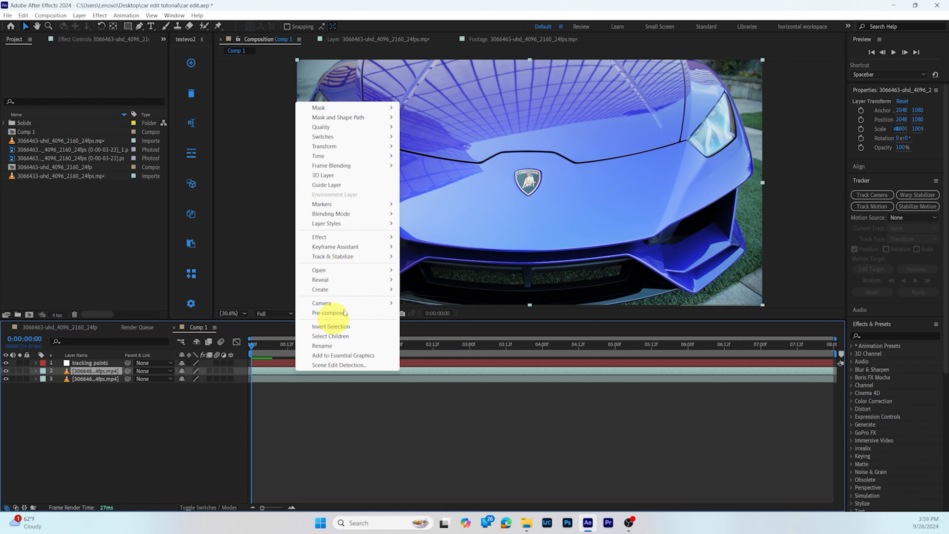
pyautogui.moveTo(361, 157)
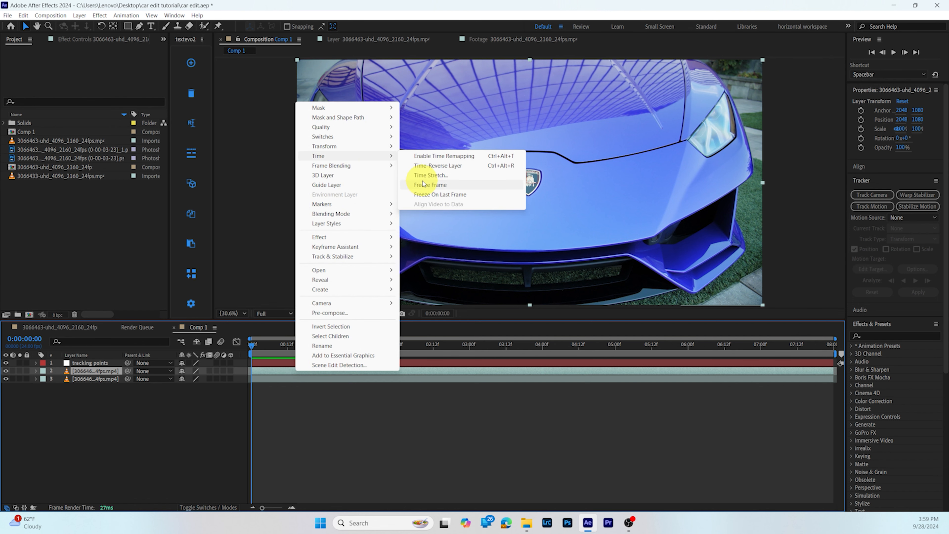
pyautogui.click(423, 186)
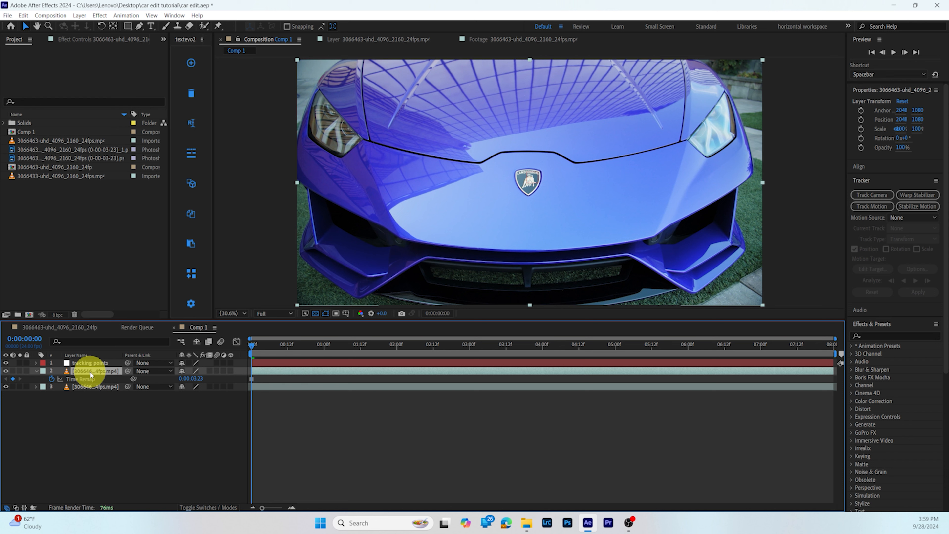
# - Draw a closed mask with the Pen tool around the Lamborghini badge on the frozen footage layer
pyautogui.click(139, 25)
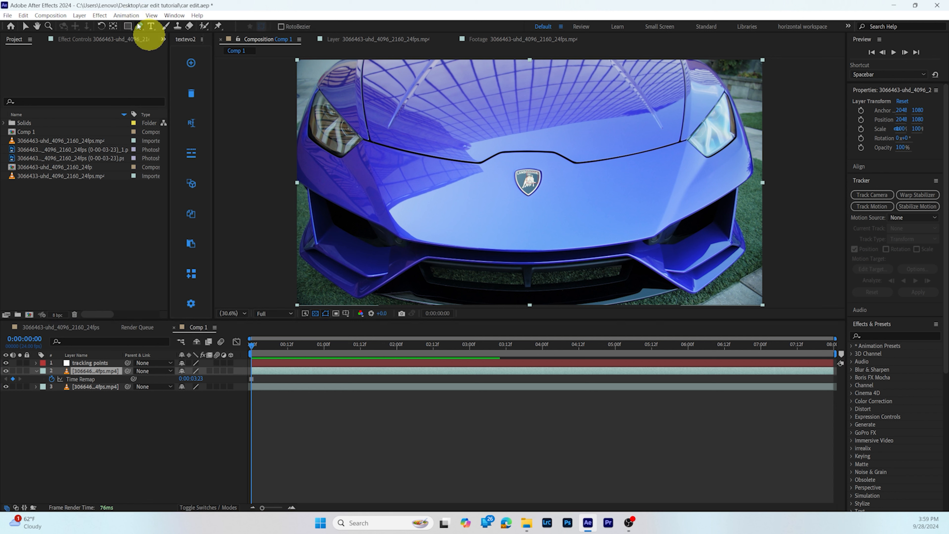
pyautogui.click(241, 313)
pyautogui.click(233, 416)
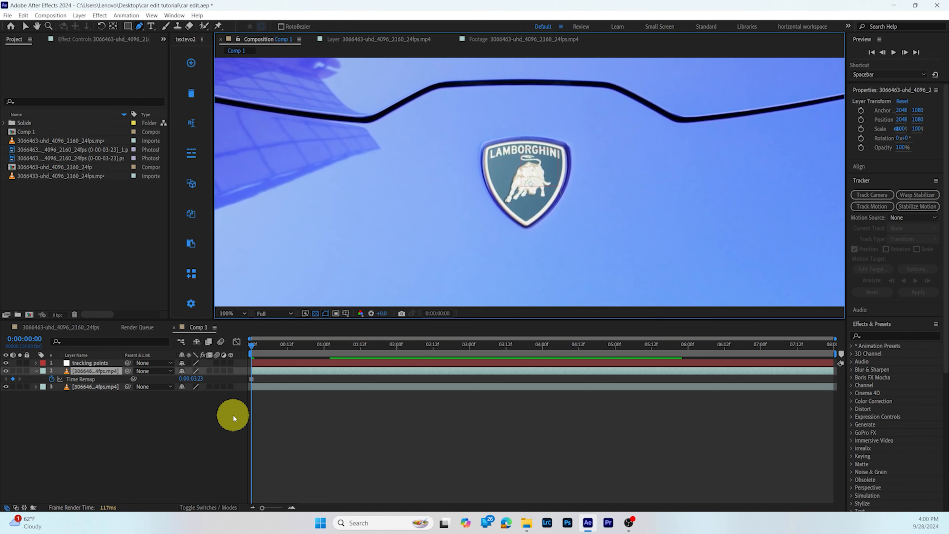
pyautogui.click(237, 426)
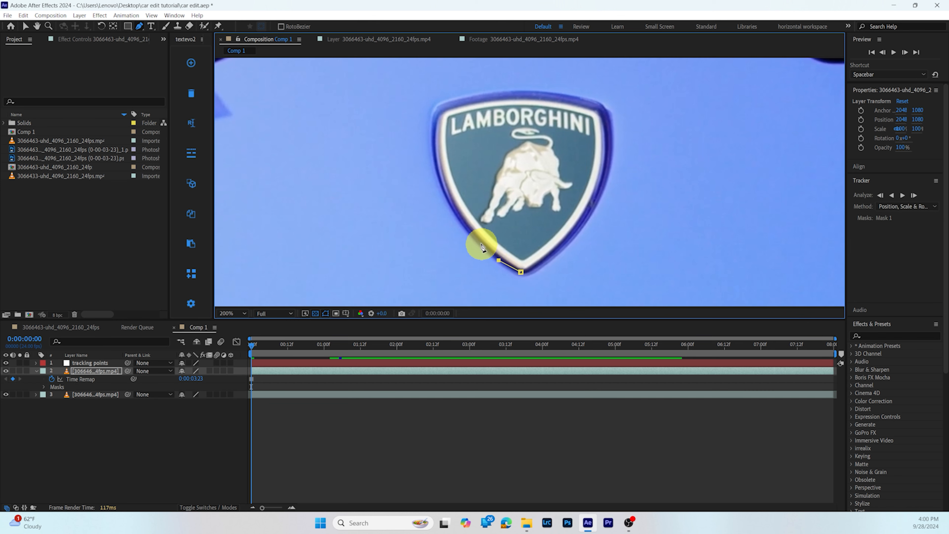
pyautogui.click(446, 197)
pyautogui.click(436, 169)
pyautogui.click(432, 140)
pyautogui.click(435, 115)
pyautogui.click(457, 104)
pyautogui.click(491, 99)
pyautogui.click(521, 97)
pyautogui.click(564, 100)
pyautogui.click(591, 105)
pyautogui.click(605, 116)
pyautogui.click(607, 151)
pyautogui.click(603, 172)
pyautogui.click(596, 191)
pyautogui.click(584, 212)
pyautogui.click(567, 237)
pyautogui.click(547, 257)
pyautogui.click(532, 268)
pyautogui.click(521, 272)
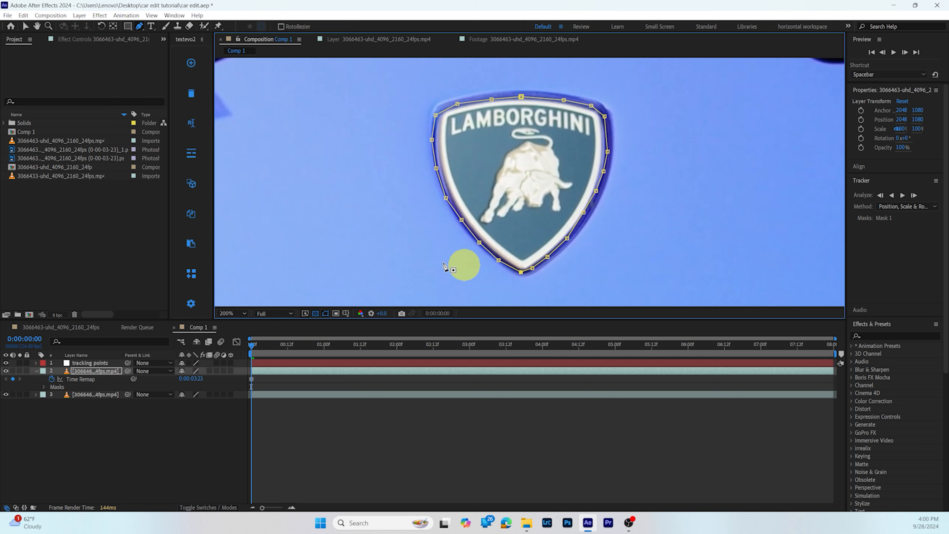
# - Set the badge mask's feather to 10 pixels
pyautogui.click(36, 371)
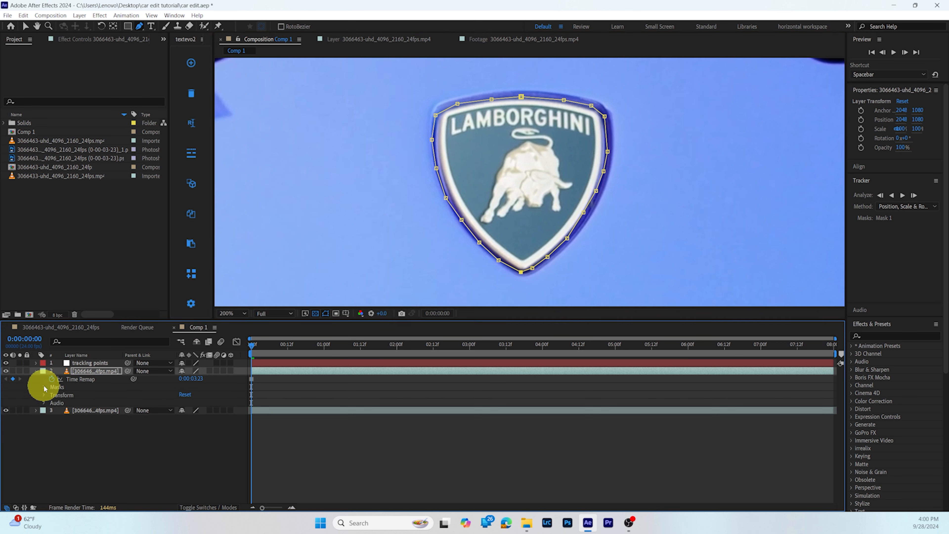
pyautogui.click(44, 387)
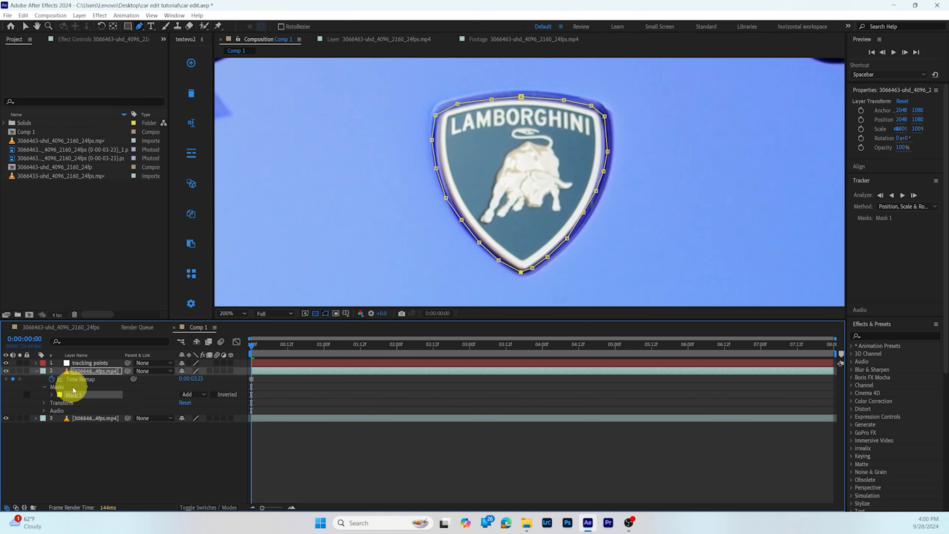
pyautogui.click(53, 395)
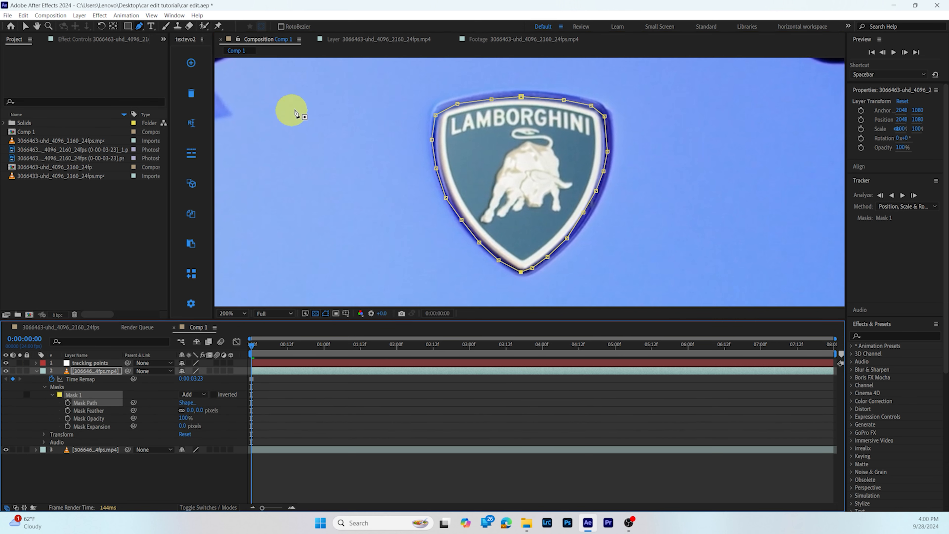
pyautogui.click(233, 313)
pyautogui.click(232, 323)
pyautogui.moveTo(254, 344); pyautogui.dragTo(252, 369)
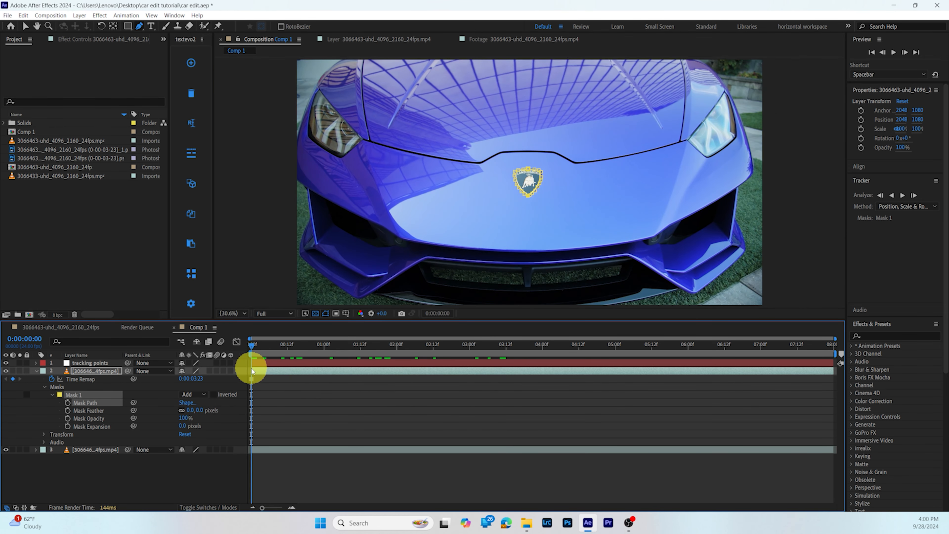
pyautogui.click(45, 386)
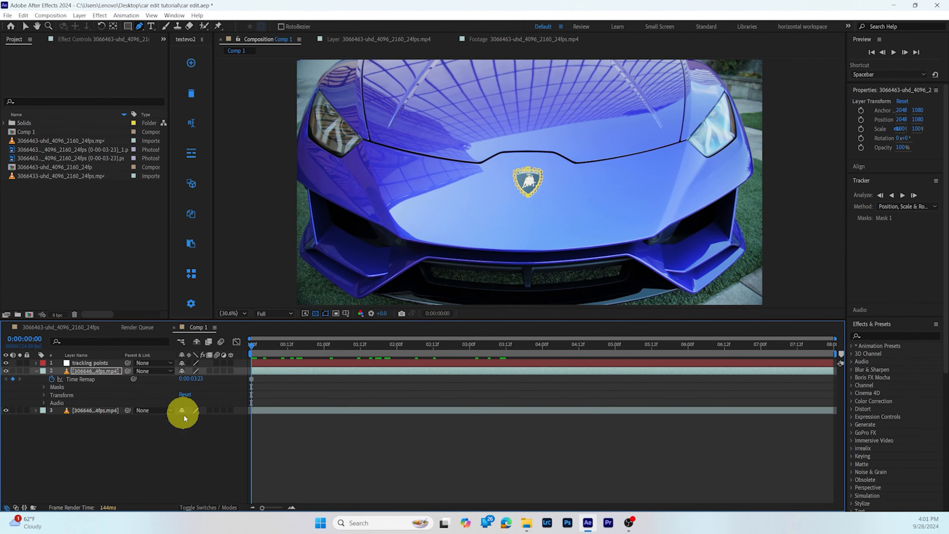
pyautogui.click(44, 386)
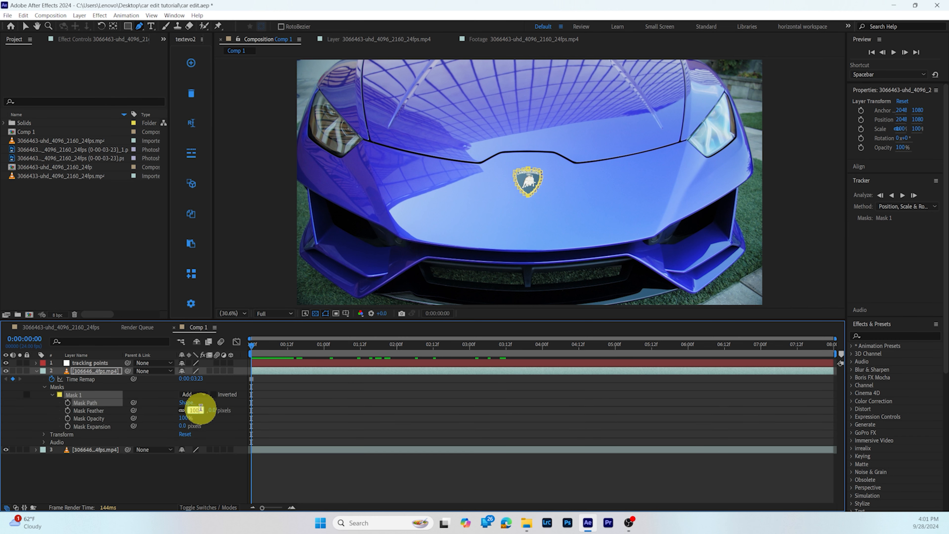
pyautogui.click(318, 449)
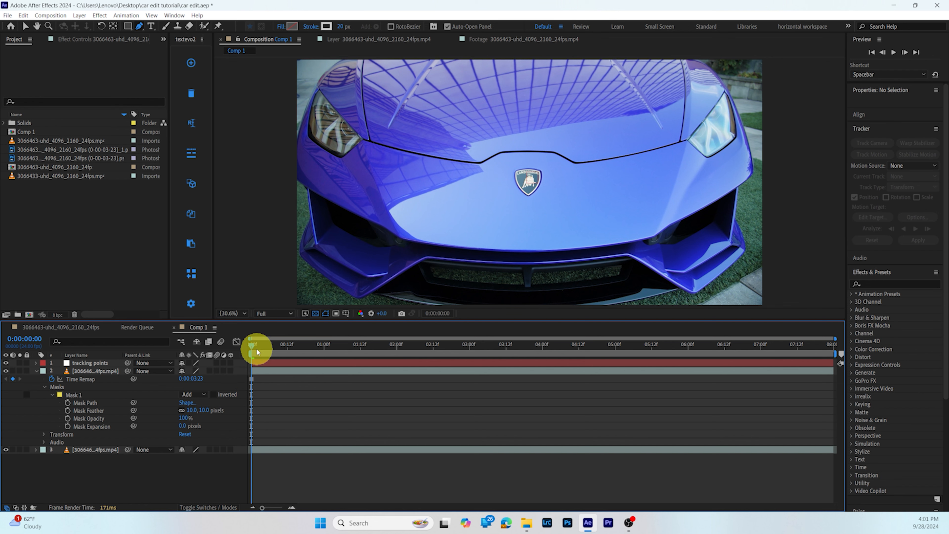
# - Set the badge mask's expansion to -8 pixels, checking its edge against the moving footage at 0:00:01:05
pyautogui.moveTo(278, 353); pyautogui.dragTo(339, 345)
pyautogui.click(232, 312)
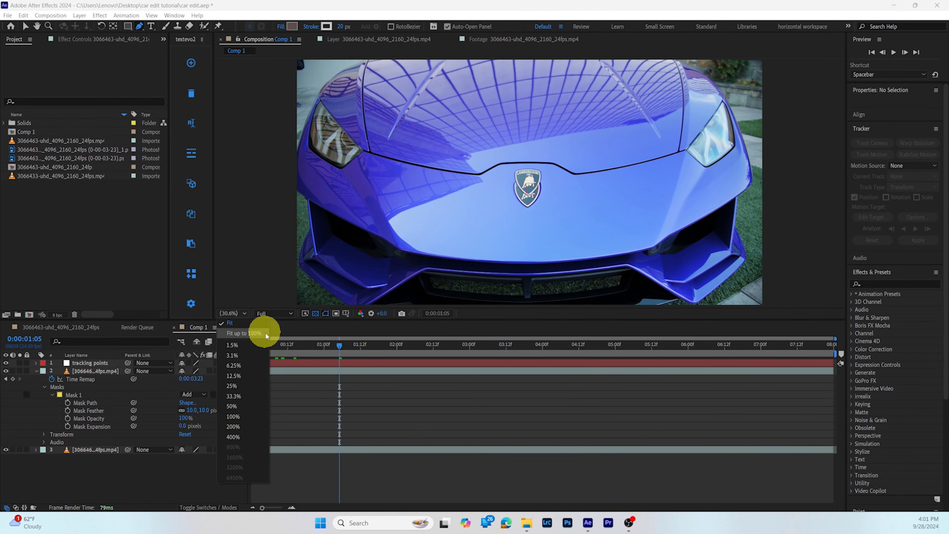
pyautogui.click(247, 417)
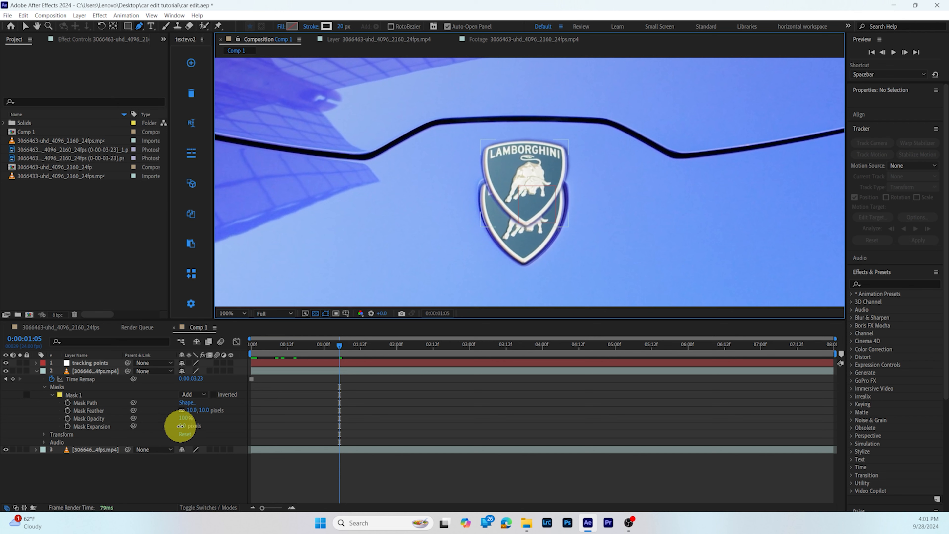
pyautogui.moveTo(180, 425); pyautogui.dragTo(176, 426)
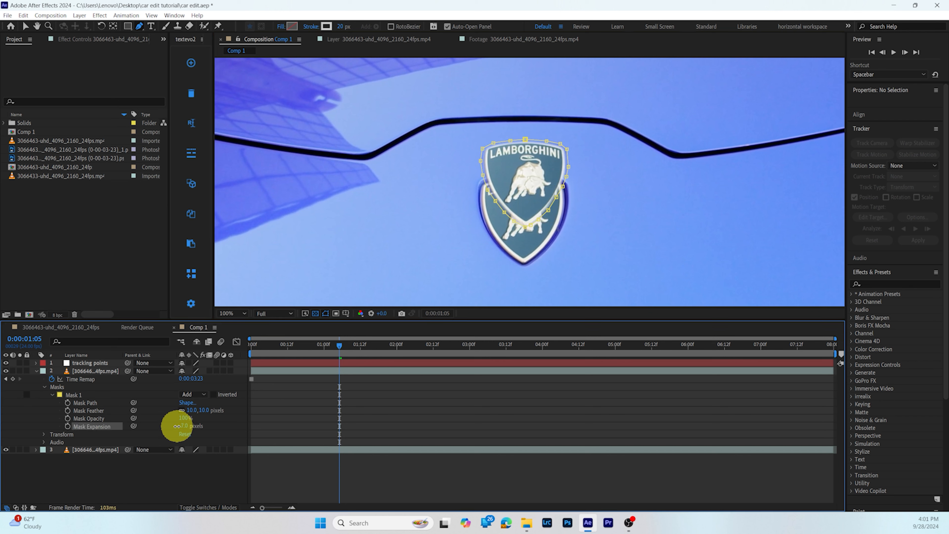
pyautogui.click(172, 473)
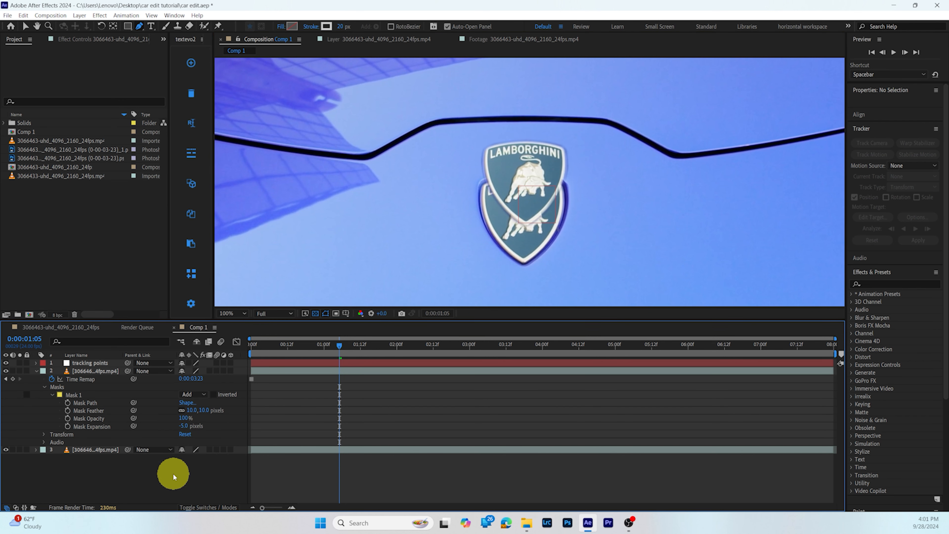
pyautogui.moveTo(183, 426); pyautogui.dragTo(190, 451)
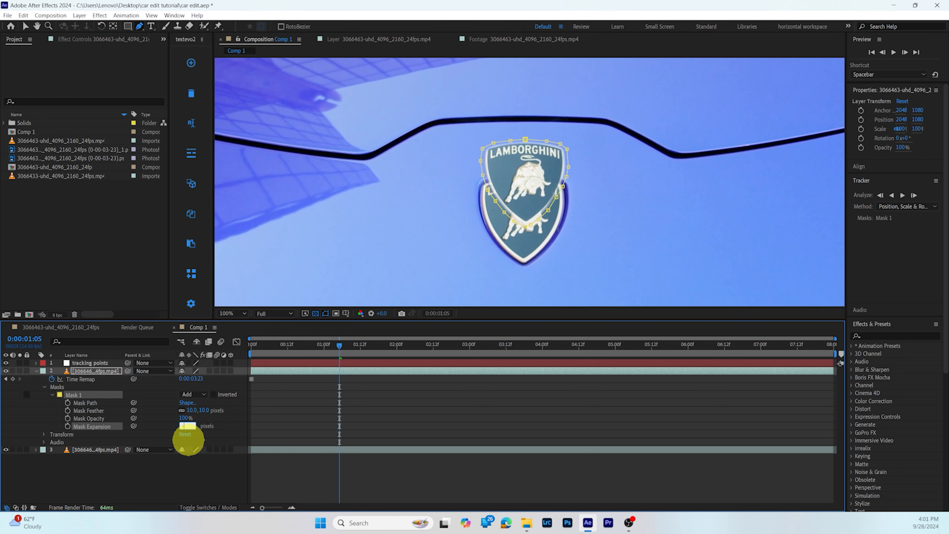
pyautogui.click(200, 490)
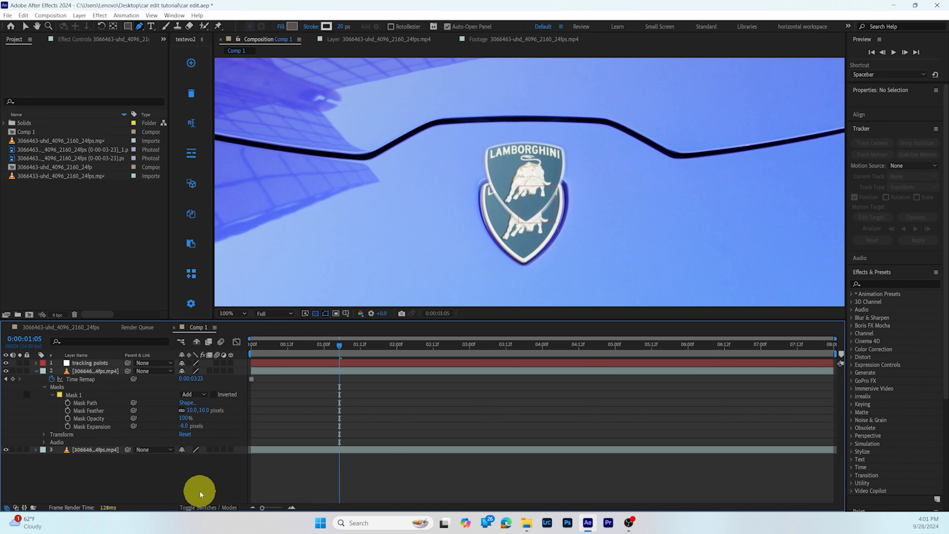
# - Collapse the masked footage layer and rename it as "logo 1"
pyautogui.click(88, 392)
pyautogui.click(35, 371)
pyautogui.hotkey('shift', '/')
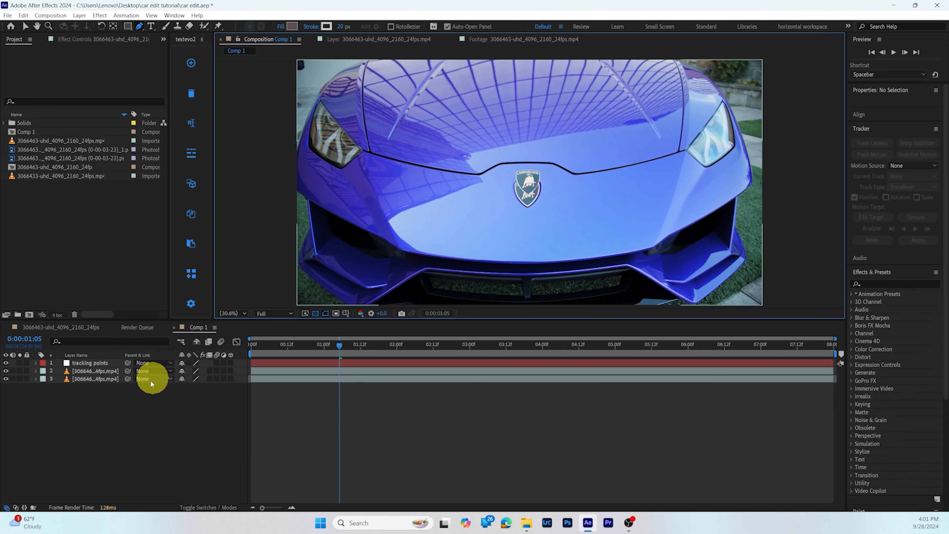
pyautogui.click(95, 371)
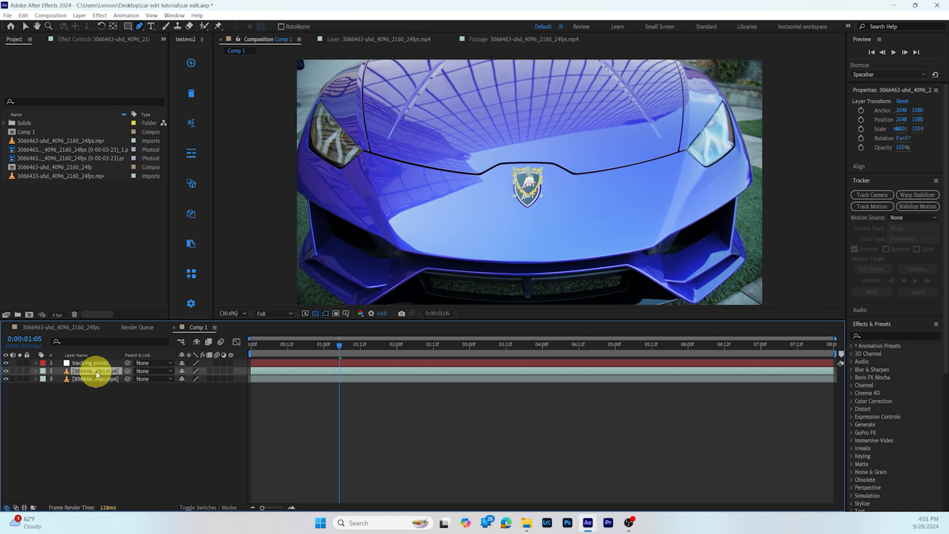
pyautogui.rightClick(96, 371)
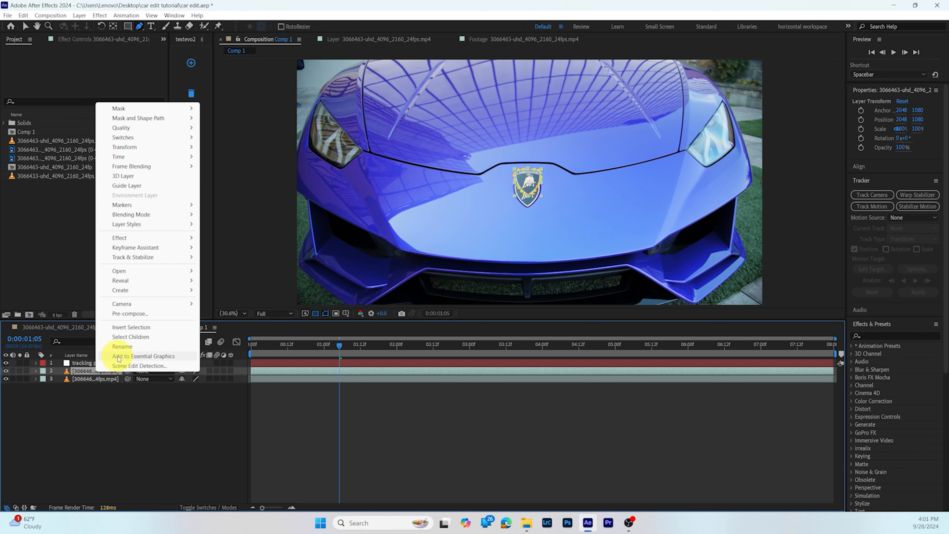
pyautogui.click(119, 347)
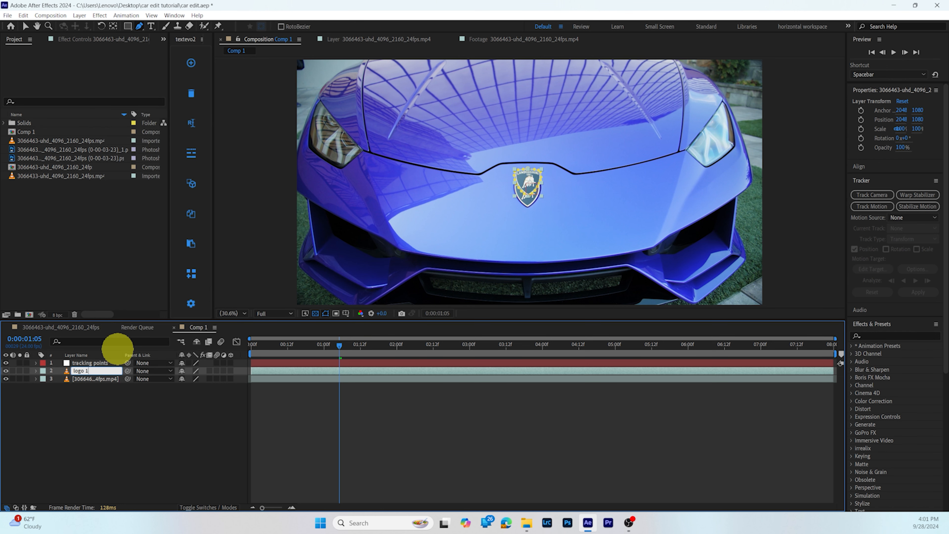
pyautogui.write('logo 1')
pyautogui.press('Return')
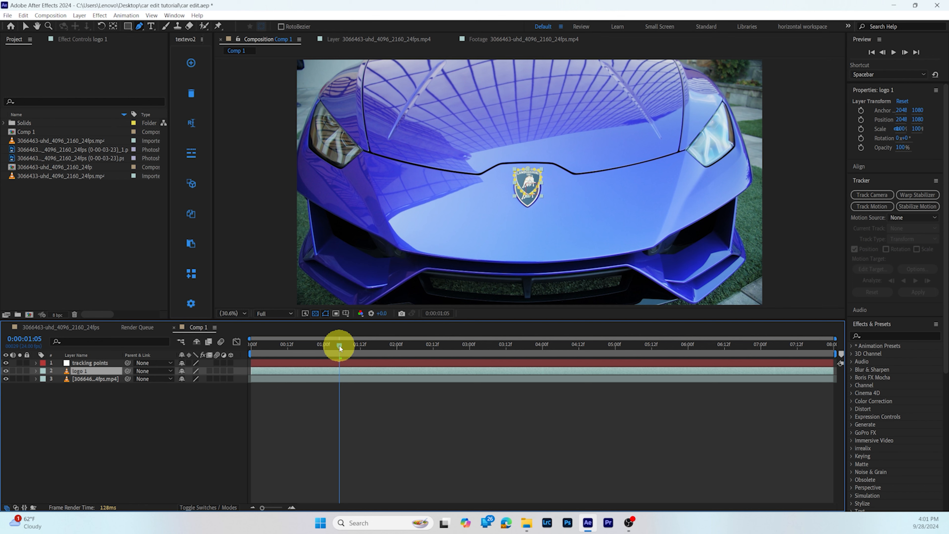
# - Reveal the logo 1 layer's position and add a position keyframe at the start of the composition
pyautogui.moveTo(340, 349); pyautogui.dragTo(226, 351)
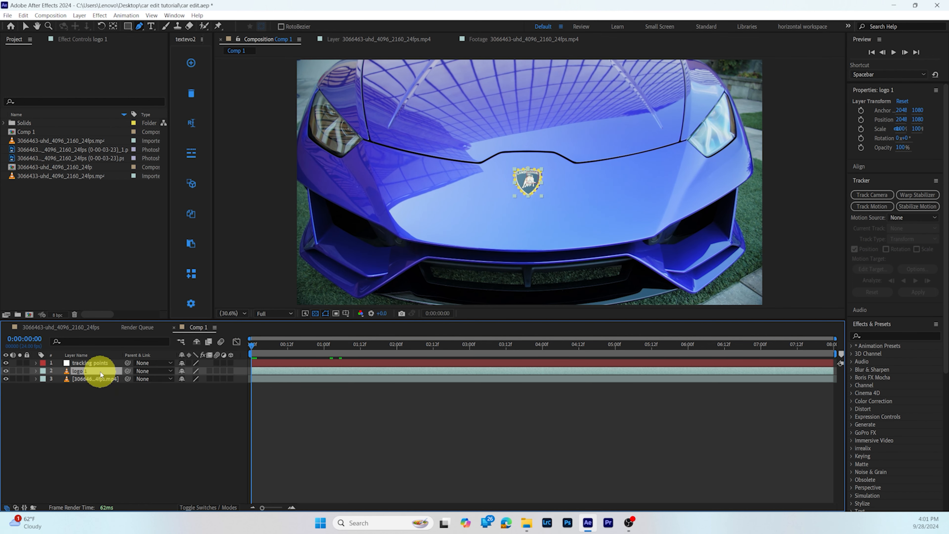
pyautogui.press('p')
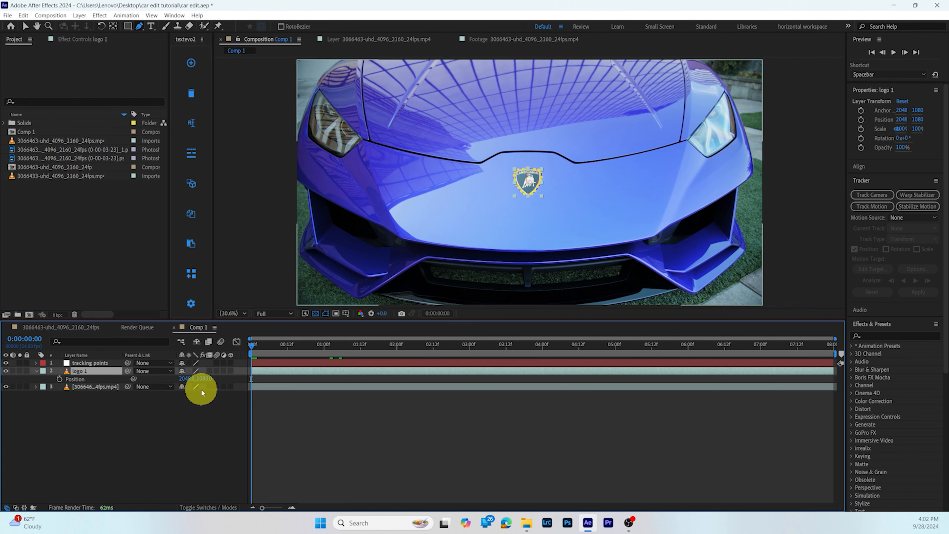
pyautogui.click(55, 379)
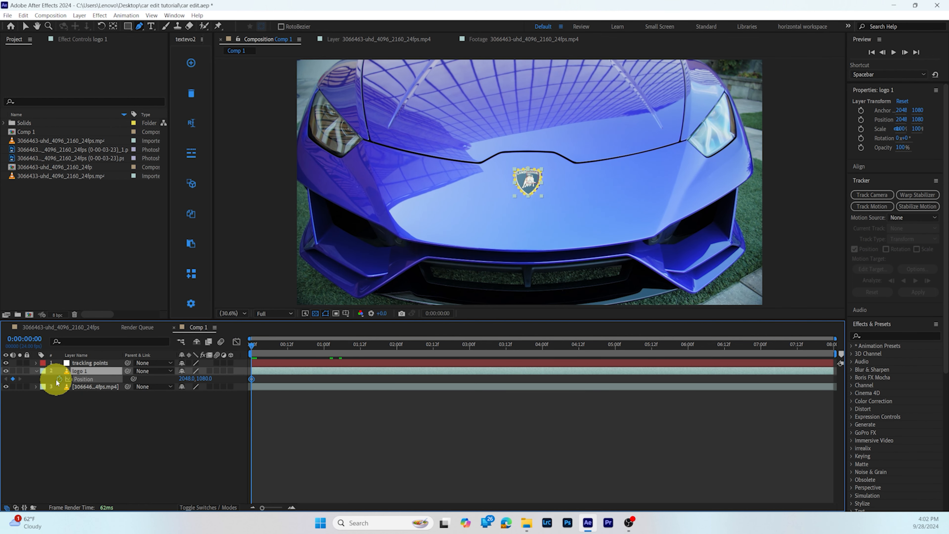
# - Make logo 1 a 3D layer and remove its position keyframing
pyautogui.click(230, 371)
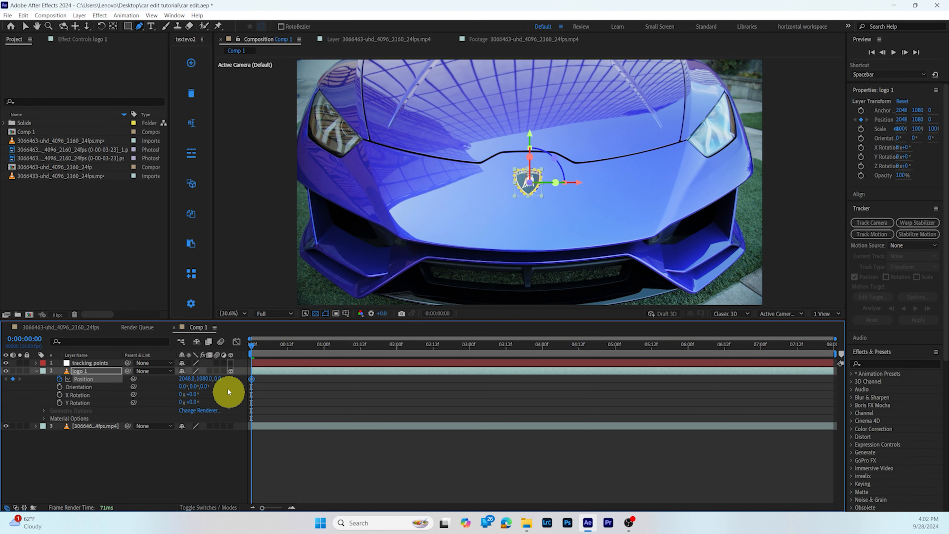
pyautogui.click(202, 505)
pyautogui.click(202, 506)
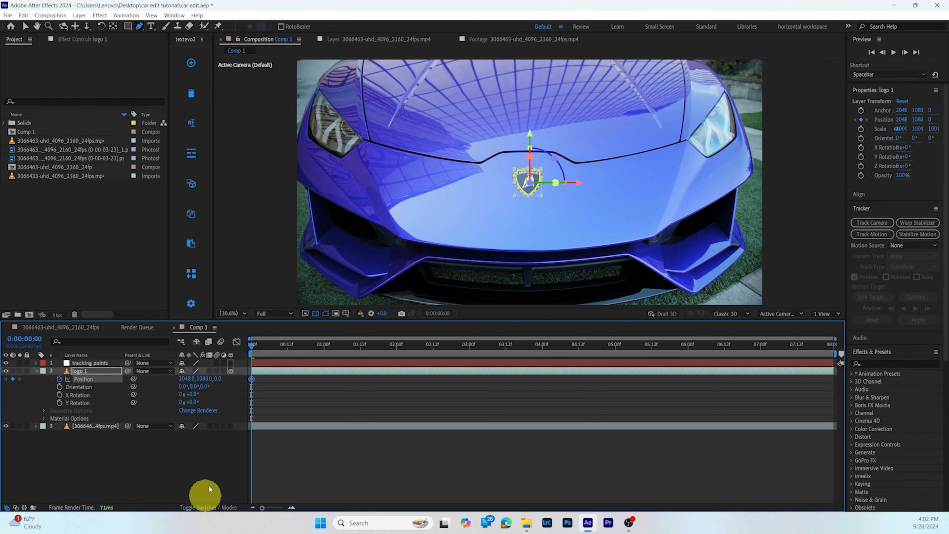
pyautogui.click(59, 378)
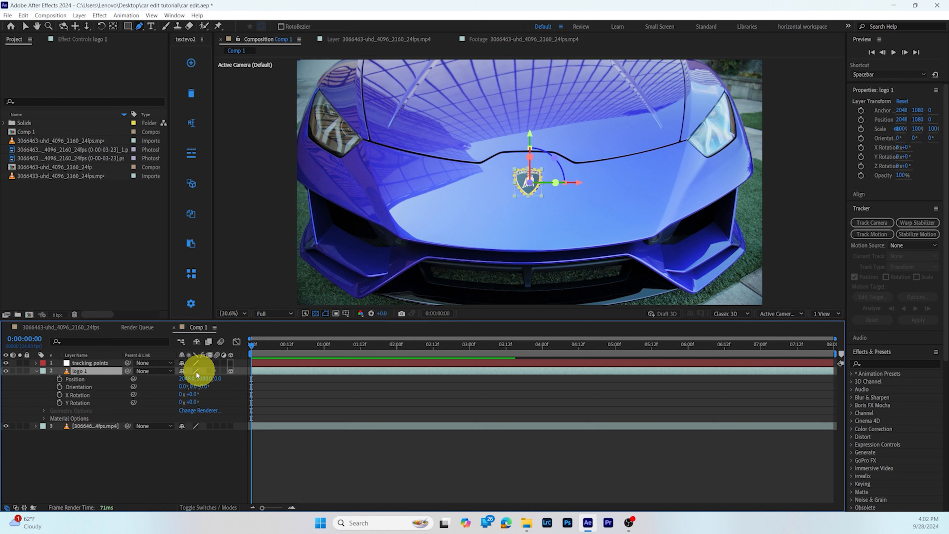
# - Parent the logo 1 layer to the tracking points null and scrub the footage to check that the badge follows it
pyautogui.moveTo(128, 370); pyautogui.dragTo(76, 365)
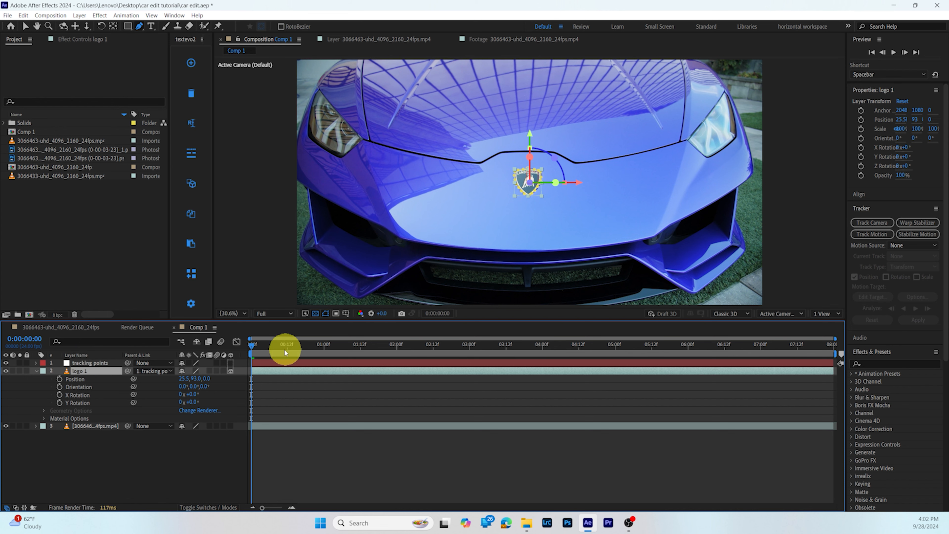
pyautogui.moveTo(291, 350); pyautogui.dragTo(555, 370)
pyautogui.moveTo(429, 387); pyautogui.dragTo(549, 378)
pyautogui.click(469, 452)
pyautogui.moveTo(554, 341); pyautogui.dragTo(164, 354)
# - Keyframe logo 1's position at the start of the composition and raise the badge to Y -1016 at 0:00:02:13
pyautogui.click(95, 370)
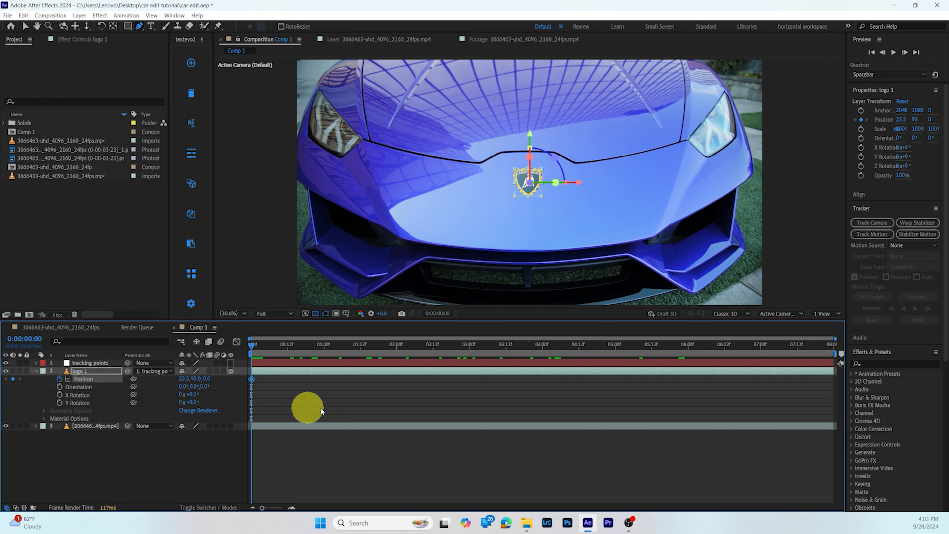
pyautogui.moveTo(255, 347); pyautogui.dragTo(436, 354)
pyautogui.click(25, 25)
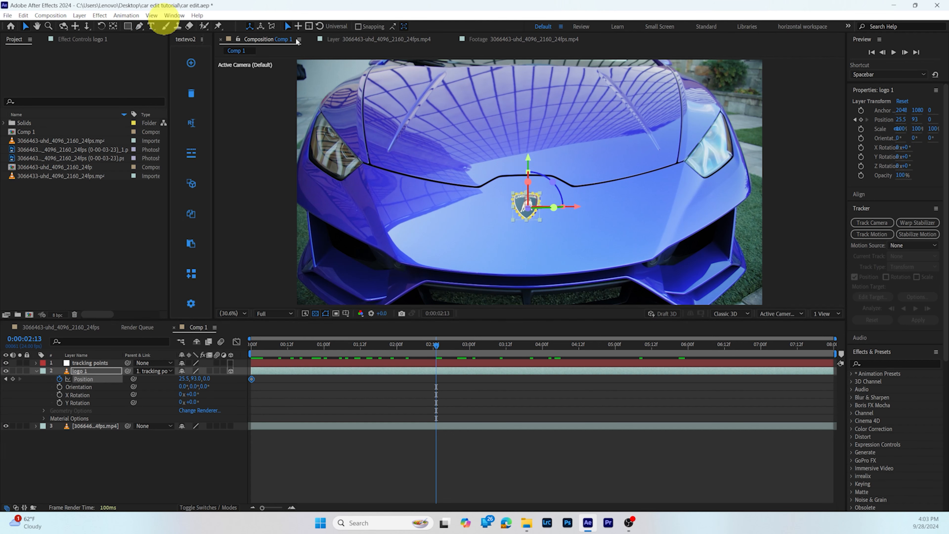
pyautogui.moveTo(529, 159); pyautogui.dragTo(528, 36)
pyautogui.moveTo(436, 364); pyautogui.dragTo(437, 387)
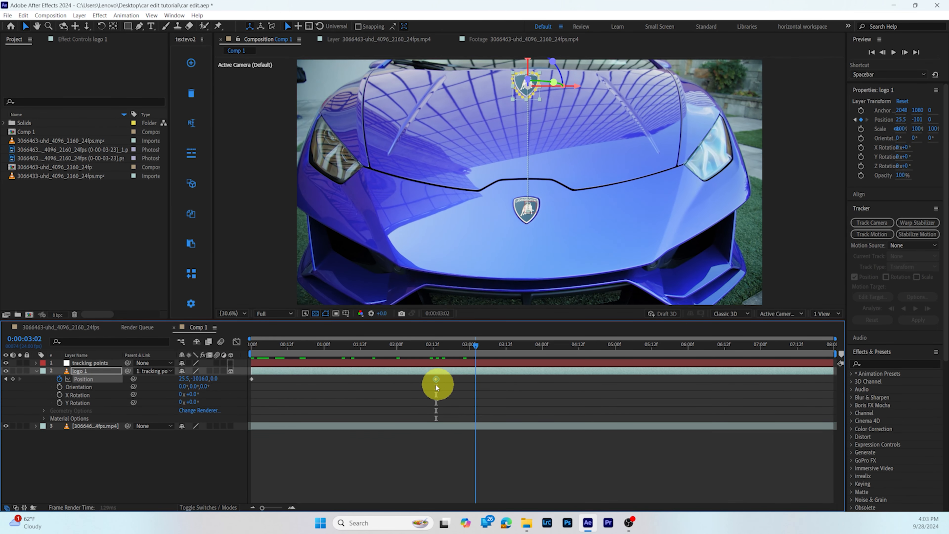
# - Duplicate the logo 1 layer twice and reveal the position of all three logo layers
pyautogui.click(83, 371)
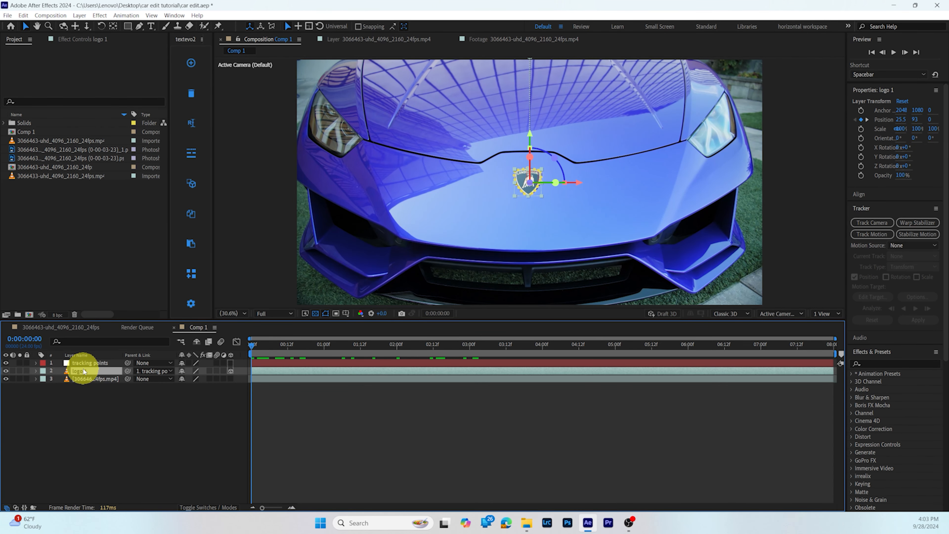
pyautogui.hotkey('ctrl', 'd')
pyautogui.hotkey('ctrl', 'd')
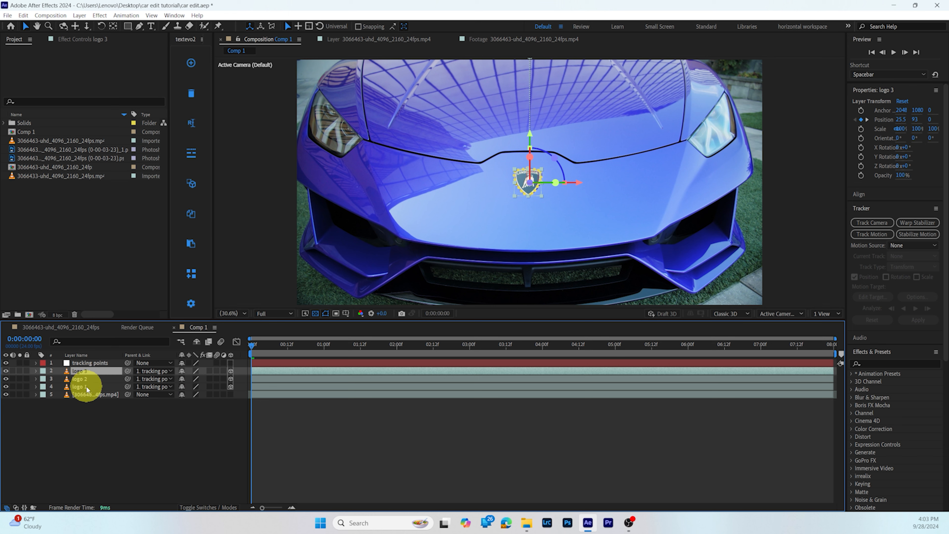
pyautogui.keyDown('shift'); pyautogui.click(86, 388); pyautogui.keyUp('shift')
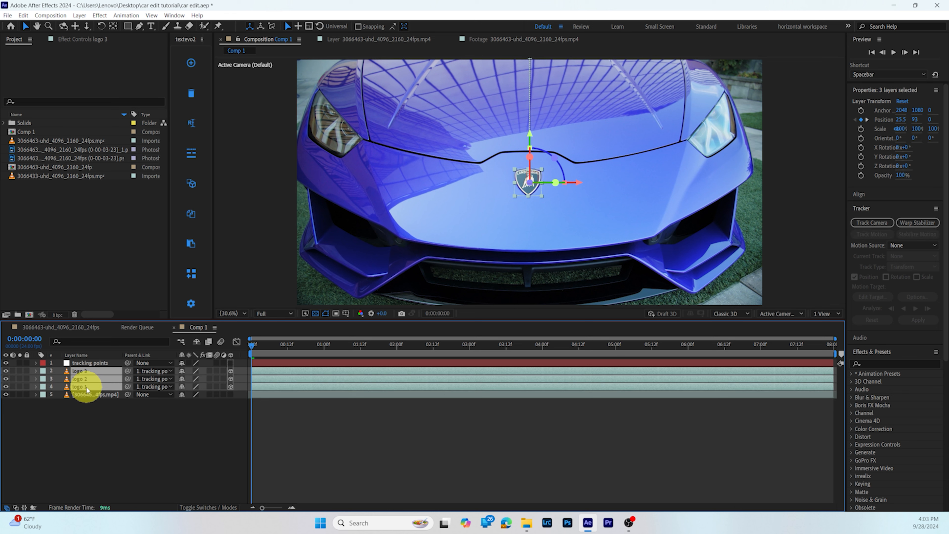
pyautogui.press('p')
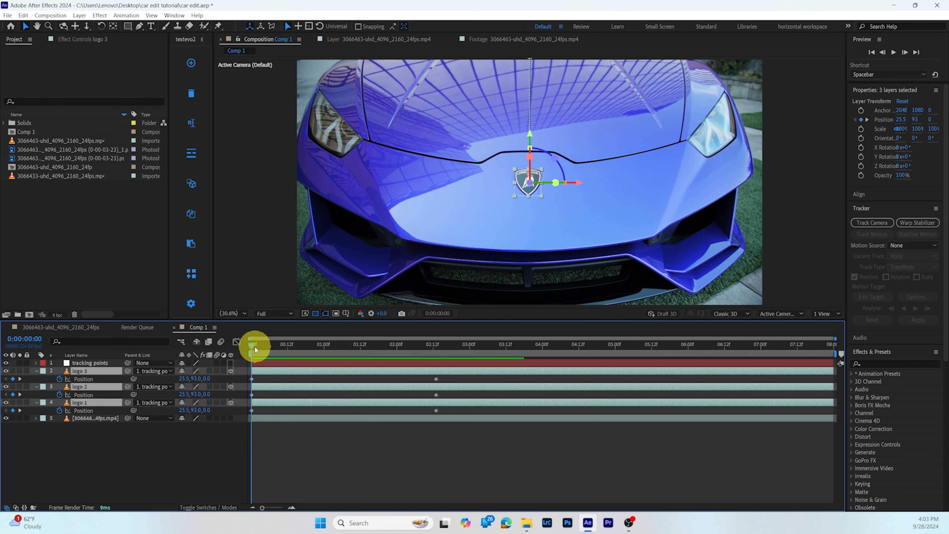
# - Copy the starting position keyframes of all three logo layers to slightly past 0:00:04:12
pyautogui.click(278, 379)
pyautogui.moveTo(278, 379); pyautogui.dragTo(243, 413)
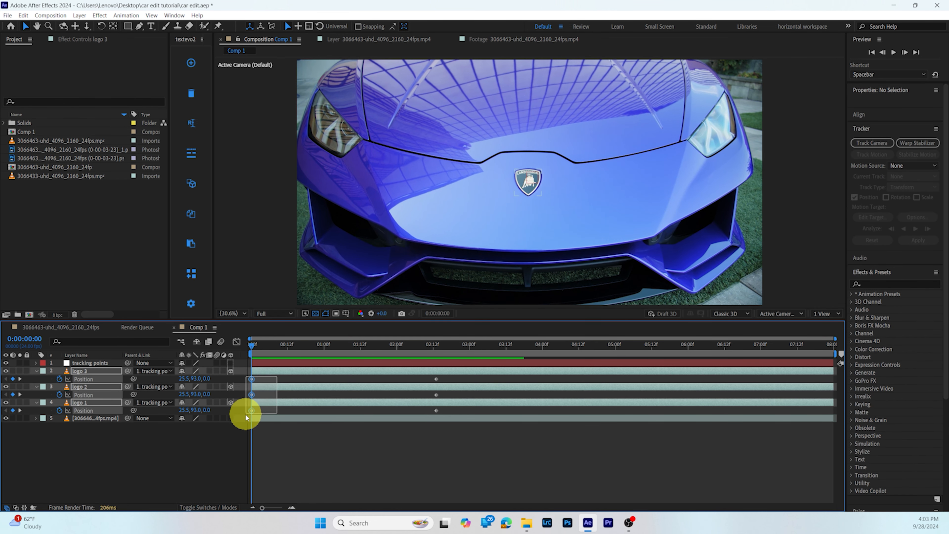
pyautogui.moveTo(252, 344); pyautogui.dragTo(465, 387)
pyautogui.hotkey('ctrl', 'v')
pyautogui.moveTo(587, 394); pyautogui.dragTo(225, 441)
pyautogui.click(99, 441)
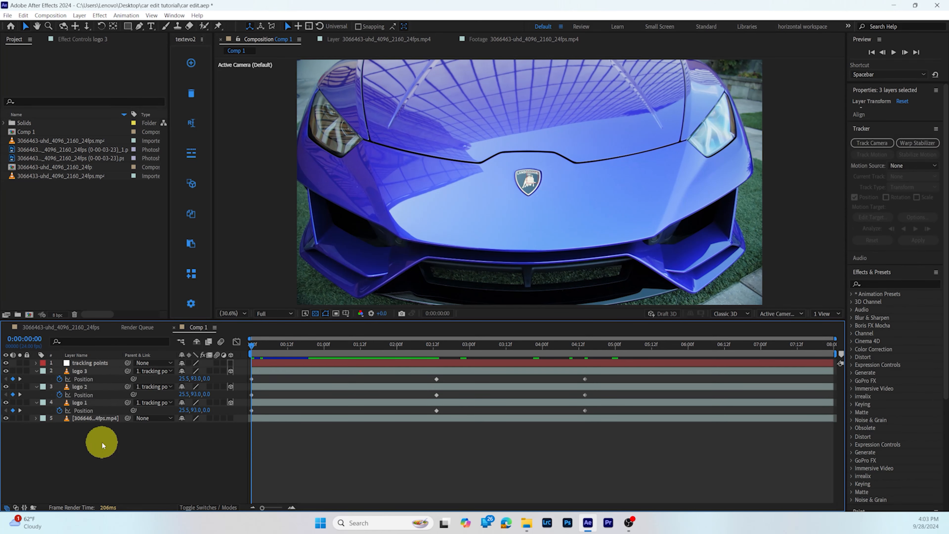
# - Lower the logo 2 badge to Y -622 at 0:00:02:13
pyautogui.click(101, 387)
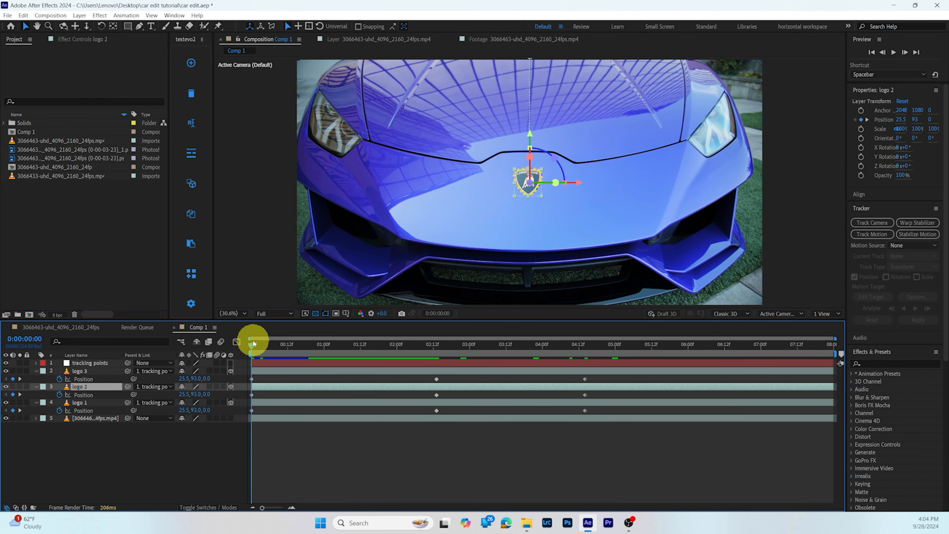
pyautogui.moveTo(253, 346); pyautogui.dragTo(439, 356)
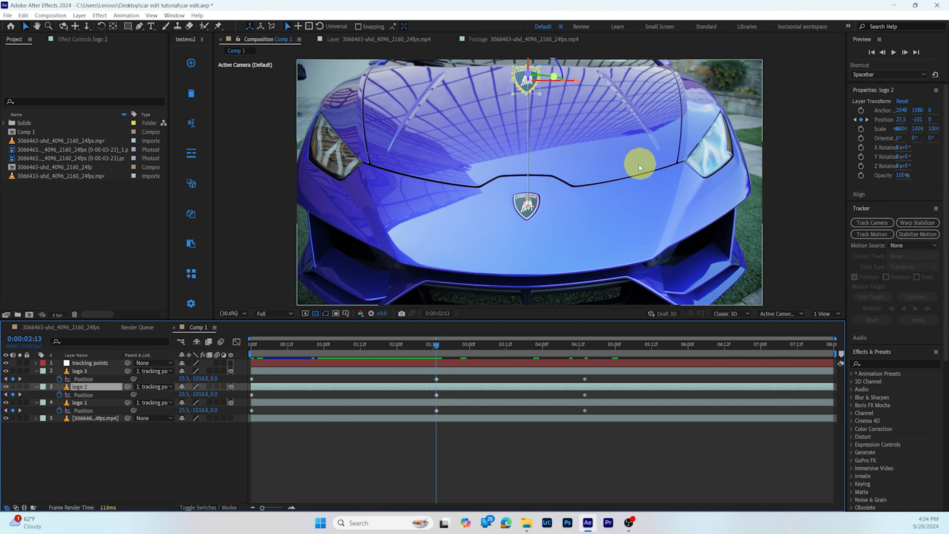
pyautogui.click(230, 314)
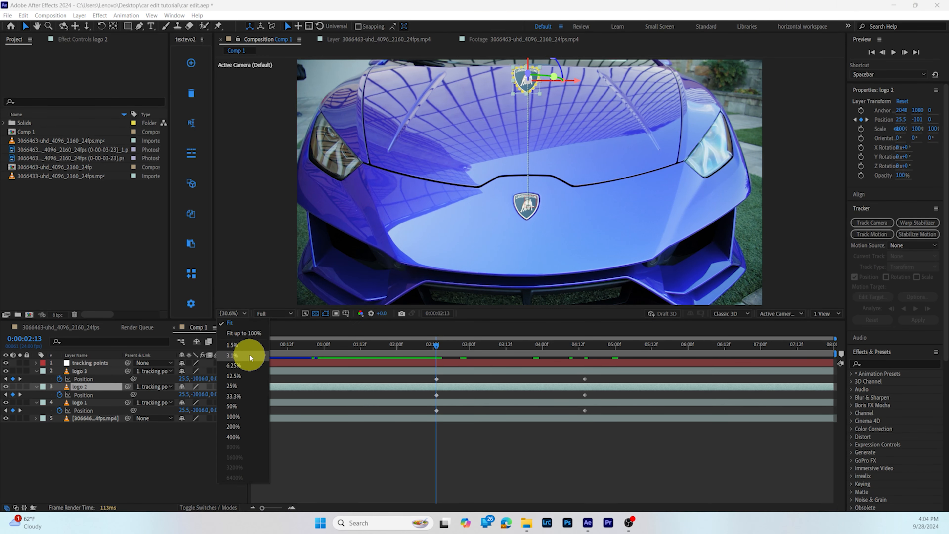
pyautogui.click(247, 377)
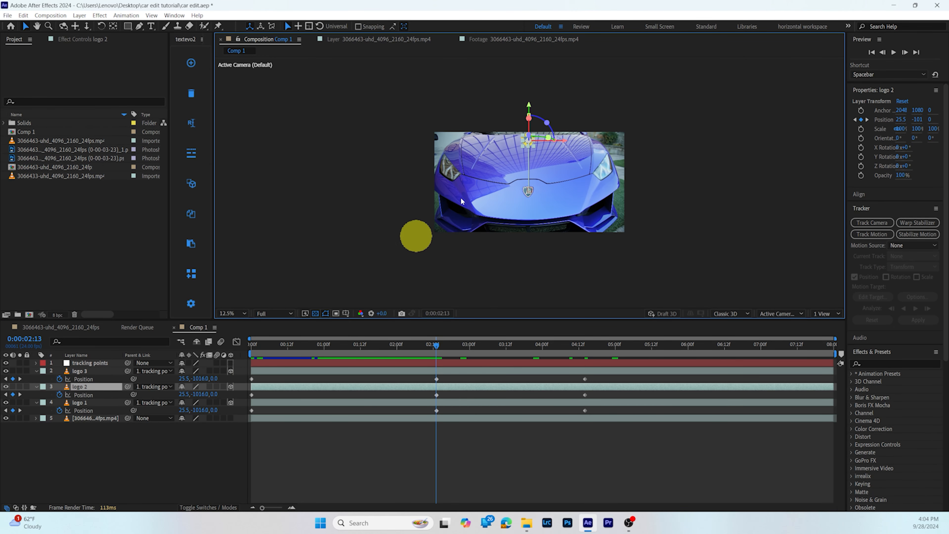
pyautogui.moveTo(530, 107); pyautogui.dragTo(529, 117)
pyautogui.click(243, 314)
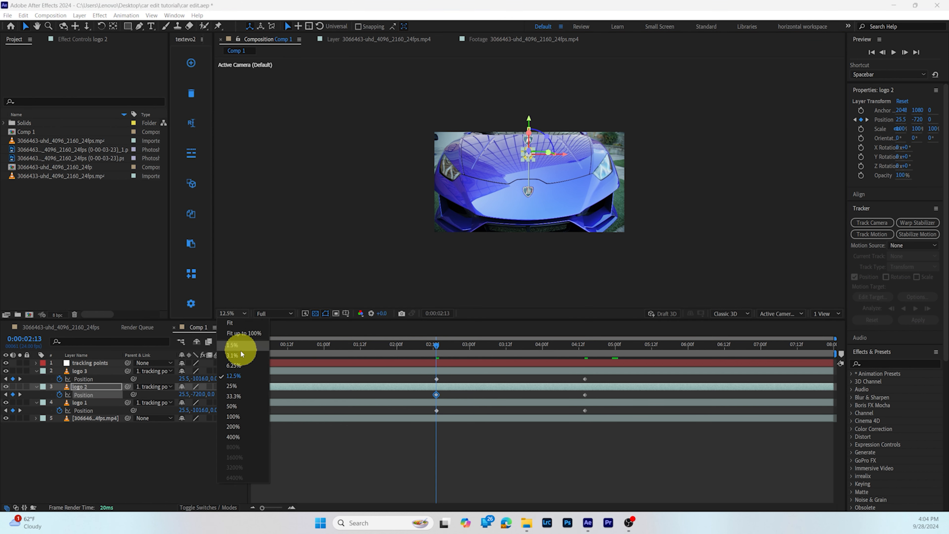
pyautogui.click(244, 334)
pyautogui.moveTo(529, 70); pyautogui.dragTo(529, 85)
# - Lower the logo 3 badge to about Y -268 at its 0:00:02:13 keyframe and scrub through the animation
pyautogui.click(429, 374)
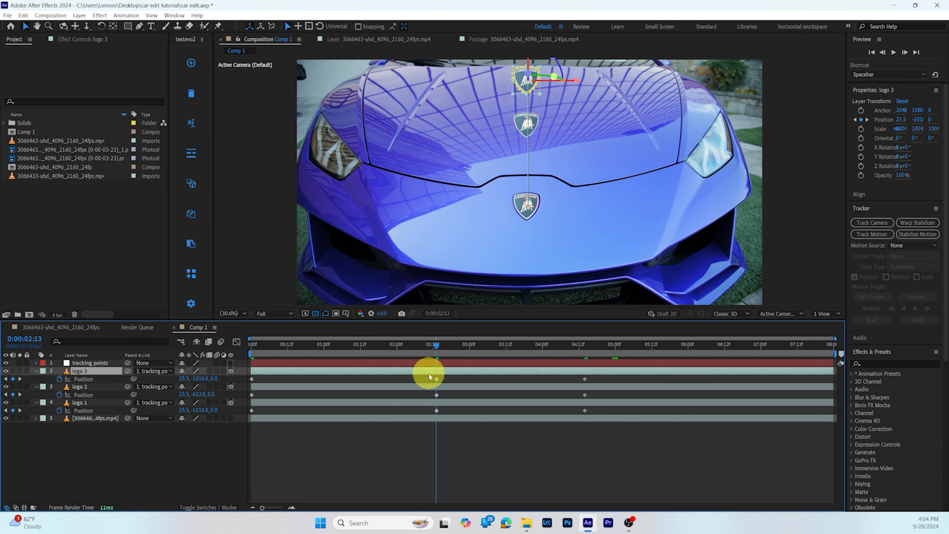
pyautogui.click(436, 379)
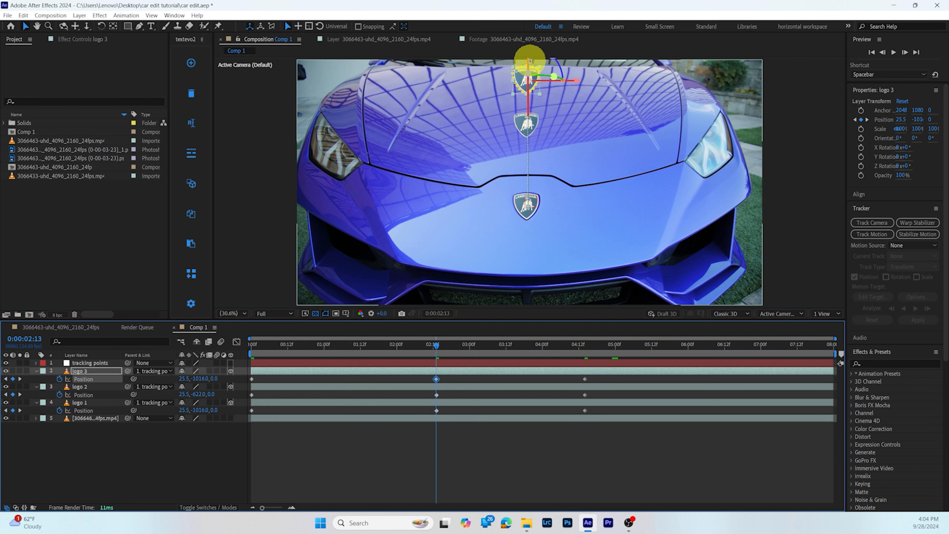
pyautogui.click(233, 314)
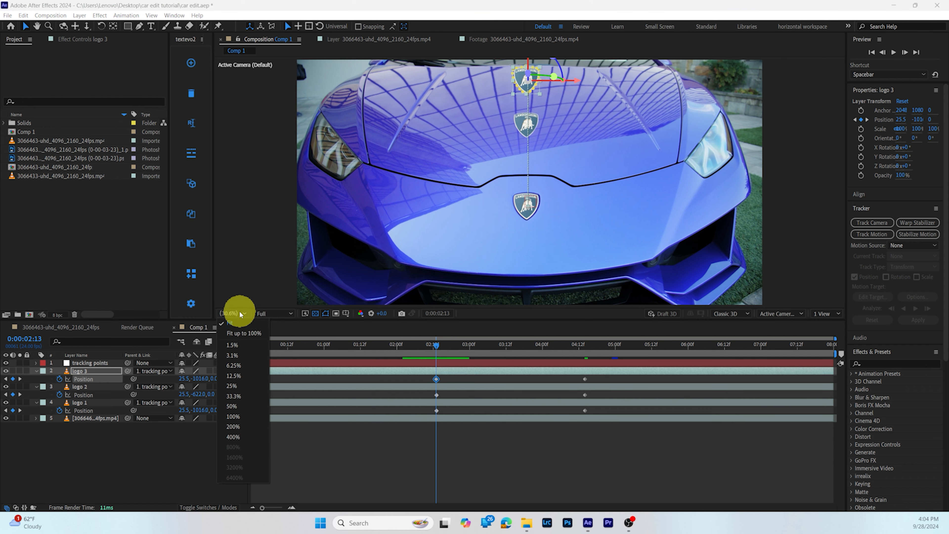
pyautogui.click(233, 366)
pyautogui.click(233, 313)
pyautogui.click(230, 322)
pyautogui.moveTo(527, 66); pyautogui.dragTo(530, 118)
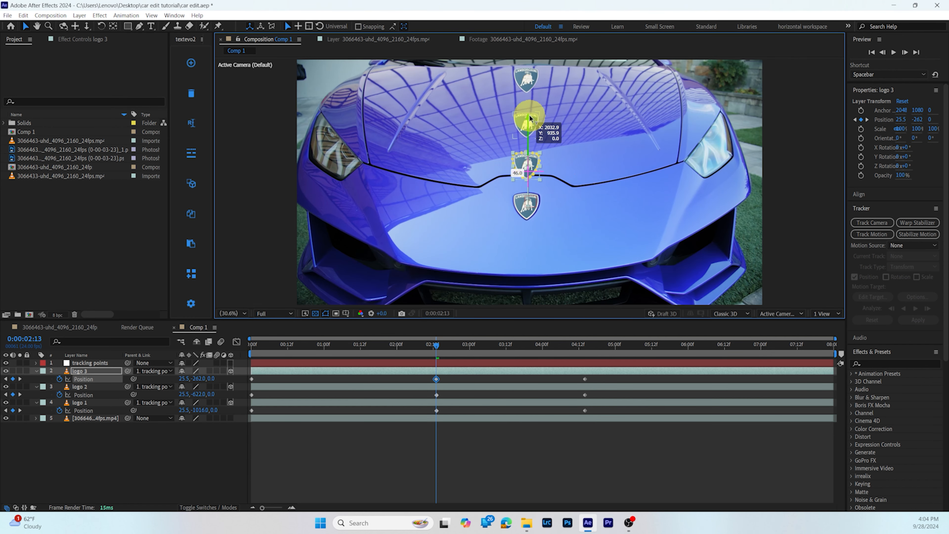
pyautogui.moveTo(436, 344); pyautogui.dragTo(494, 342)
pyautogui.press('Home')
pyautogui.click(160, 466)
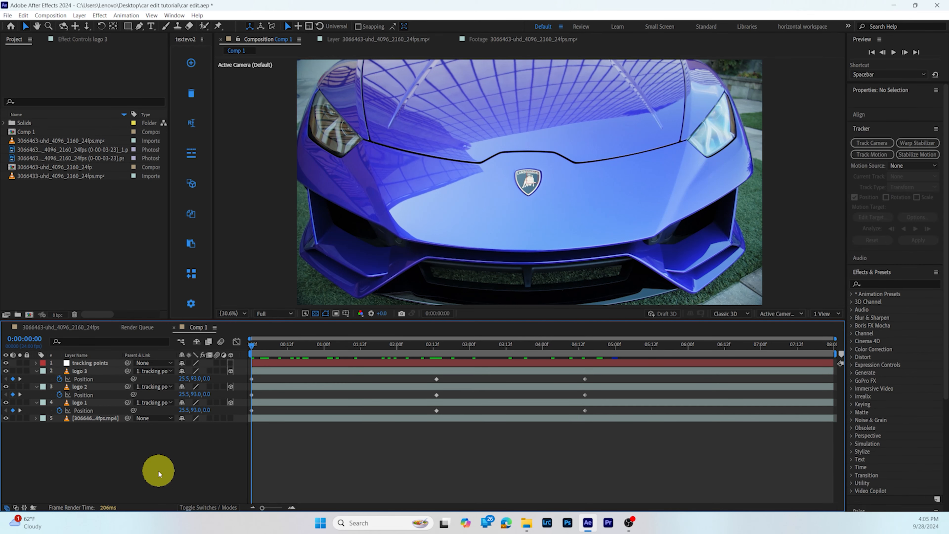
# - Reorder the logo layers so that logo 1 is on top, followed by logo 2 and logo 3
pyautogui.click(103, 405)
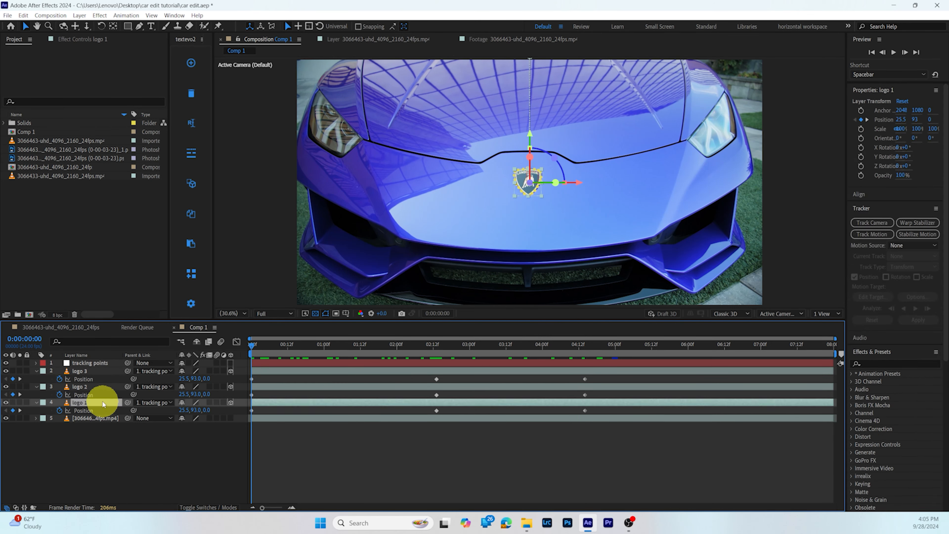
pyautogui.moveTo(99, 405)
pyautogui.mouseDown()
pyautogui.moveTo(96, 372)
pyautogui.moveTo(89, 404)
pyautogui.mouseUp()
pyautogui.moveTo(413, 344); pyautogui.dragTo(439, 361)
pyautogui.press('F2')
# - Try to rotate the three raised badges together in the composition view at 0:00:02:13, and undo the rotation
pyautogui.moveTo(466, 430); pyautogui.dragTo(434, 346)
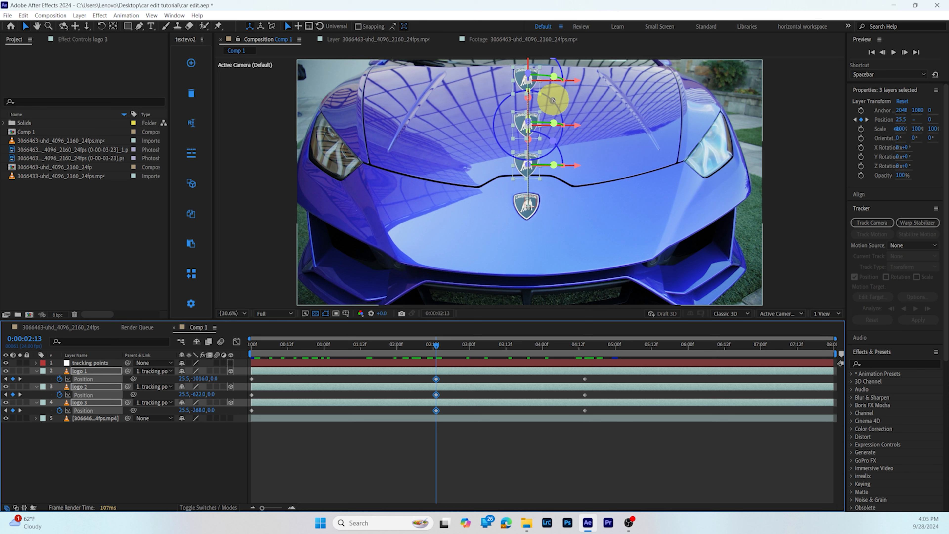
pyautogui.click(552, 123)
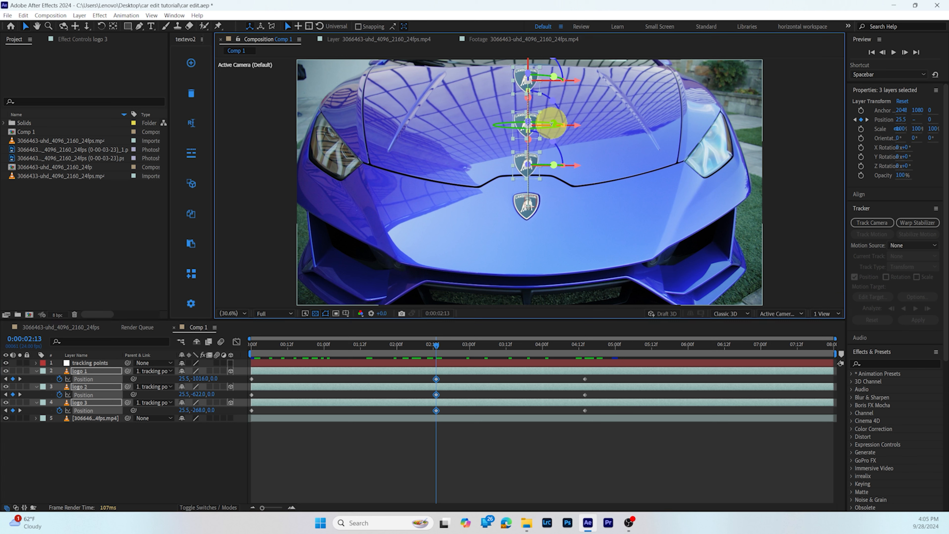
pyautogui.moveTo(520, 125); pyautogui.dragTo(398, 119)
pyautogui.hotkey('ctrl', 'z')
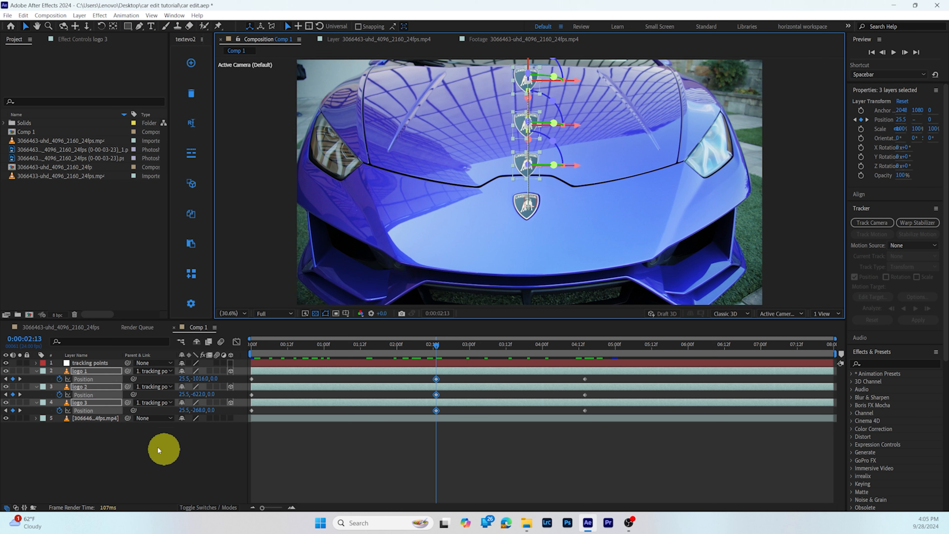
# - Reveal the rotation properties of the three logo layers and add Y Rotation keyframes at 0:00:02:13
pyautogui.click(96, 372)
pyautogui.click(94, 388)
pyautogui.click(94, 371)
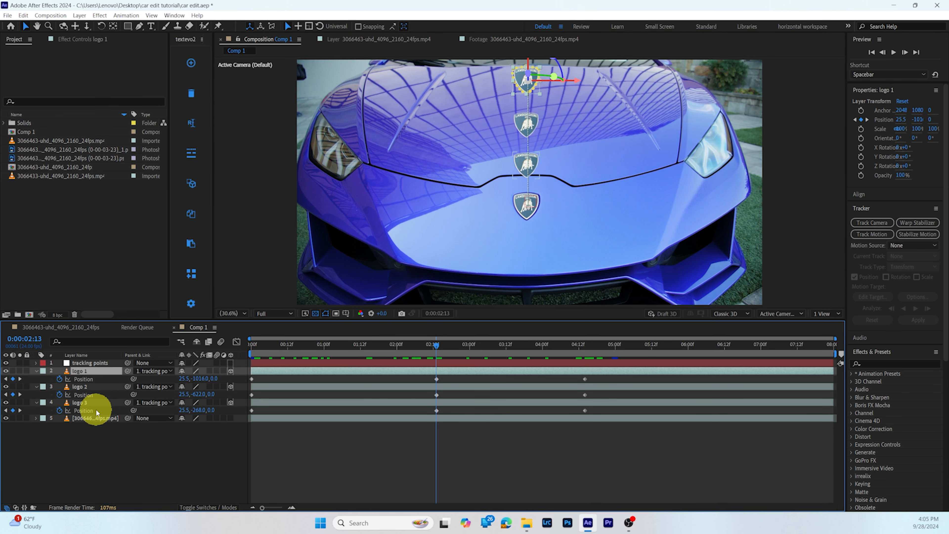
pyautogui.keyDown('shift'); pyautogui.click(94, 402); pyautogui.keyUp('shift')
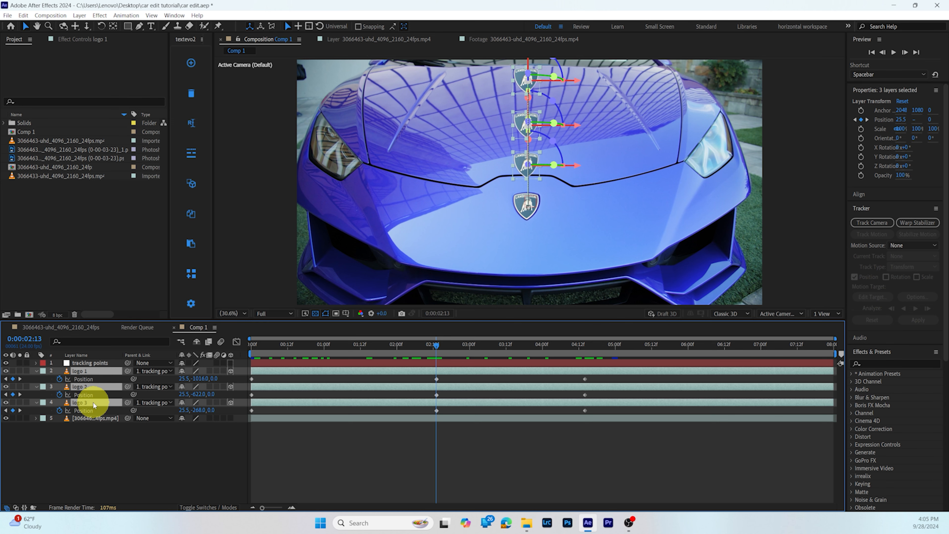
pyautogui.press('r')
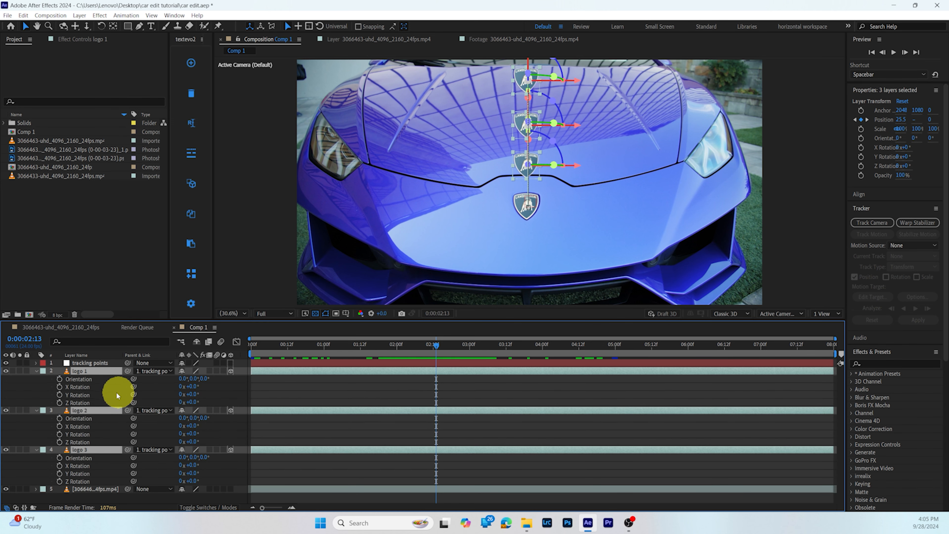
pyautogui.click(60, 395)
# - Try a full 1x Y Rotation on the three logos between the start and 0:00:02:13, preview it, and undo it
pyautogui.moveTo(436, 395); pyautogui.dragTo(382, 418)
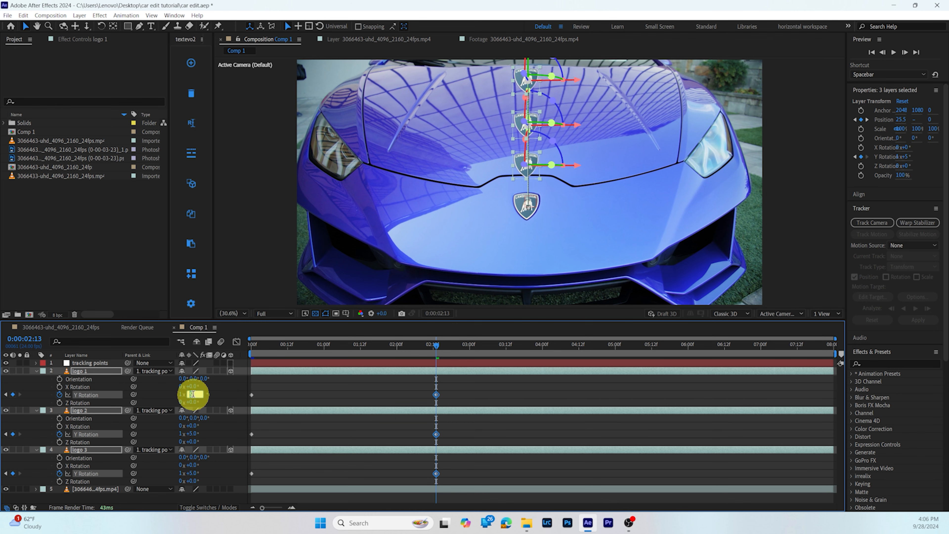
pyautogui.click(202, 445)
pyautogui.moveTo(438, 349); pyautogui.dragTo(330, 384)
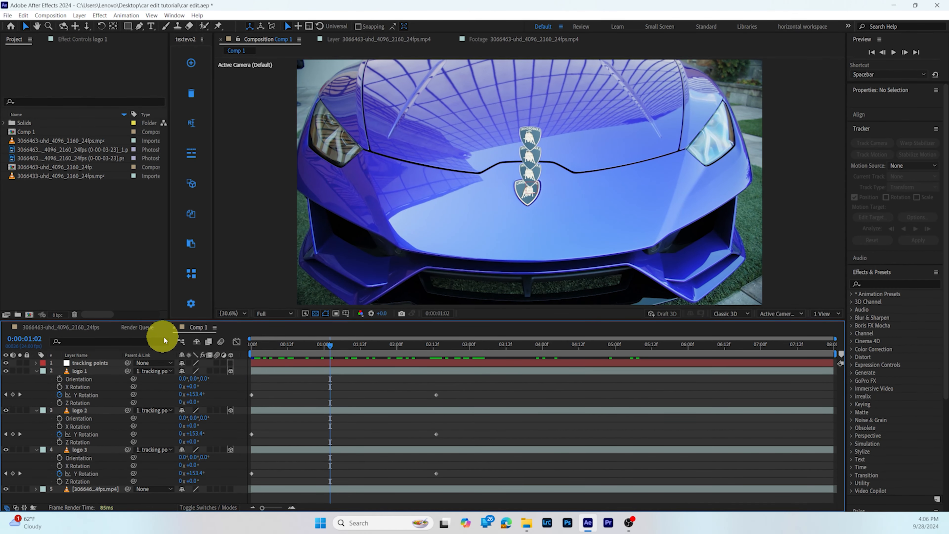
pyautogui.moveTo(327, 345); pyautogui.dragTo(459, 366)
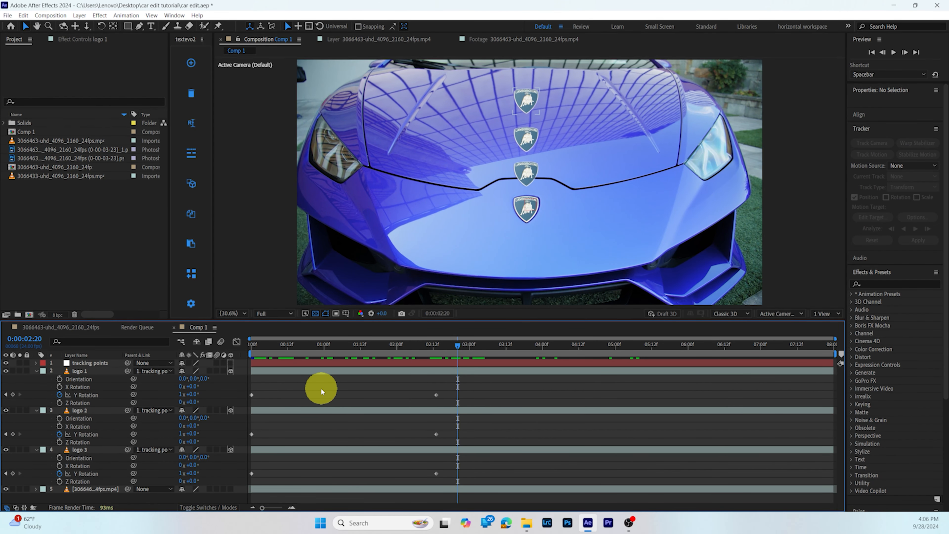
pyautogui.hotkey('ctrl', 'z')
pyautogui.hotkey('ctrl', 'z')
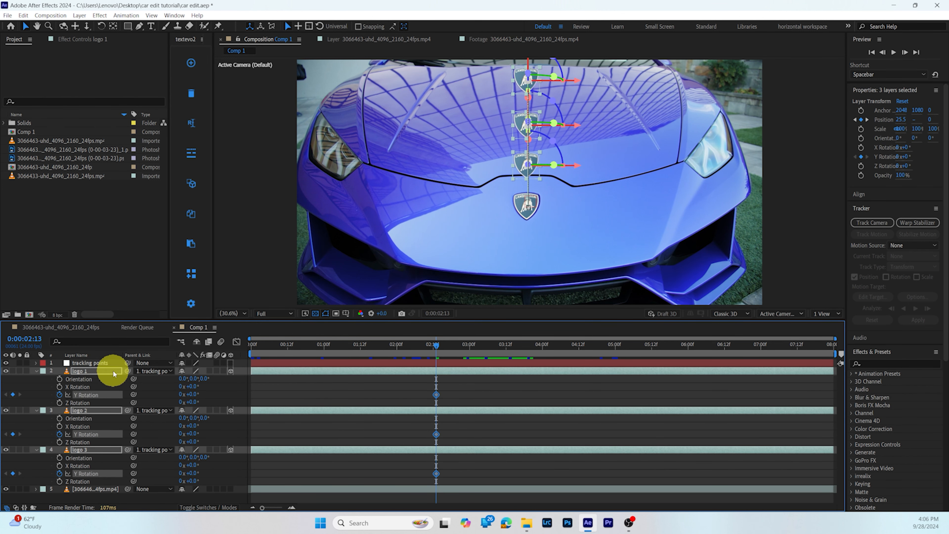
# - Collapse the three logo layers in the timeline, keeping the current time at 0:00:02:13
pyautogui.click(36, 371)
pyautogui.click(118, 434)
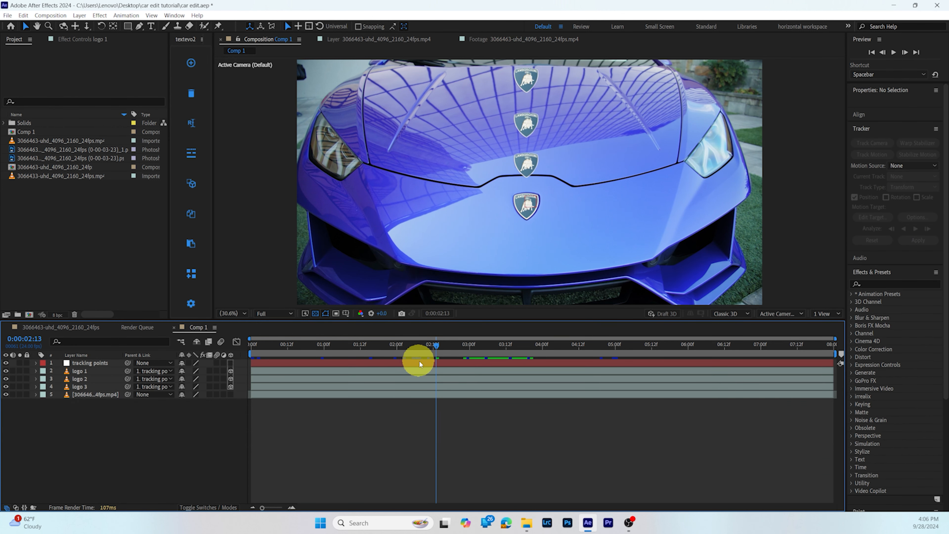
pyautogui.moveTo(434, 345)
pyautogui.mouseDown()
pyautogui.moveTo(244, 351)
pyautogui.moveTo(620, 361)
pyautogui.moveTo(436, 355)
pyautogui.mouseUp()
# - Reveal the Position keyframes of logo 1, logo 2 and logo 3, and apply Easy Ease to all of them
pyautogui.click(102, 380)
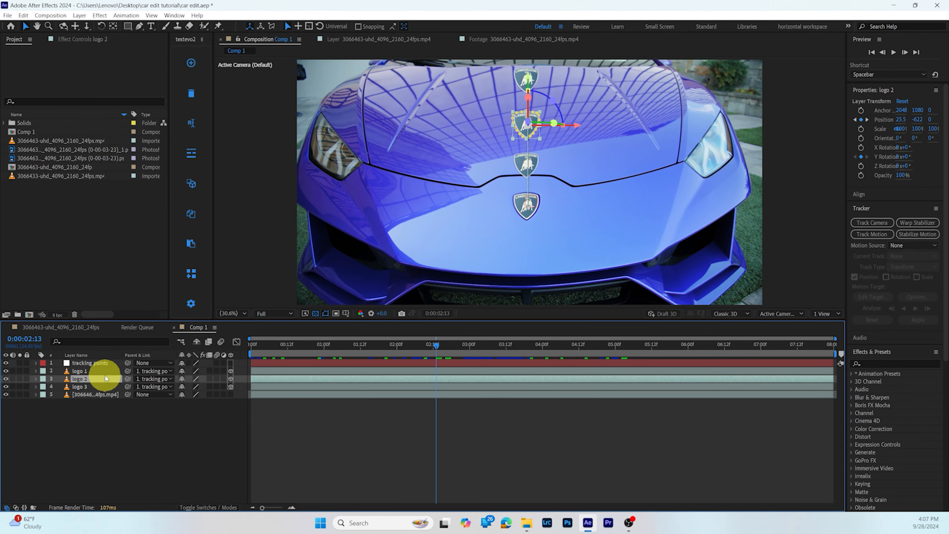
pyautogui.click(106, 370)
pyautogui.keyDown('shift'); pyautogui.click(107, 387); pyautogui.keyUp('shift')
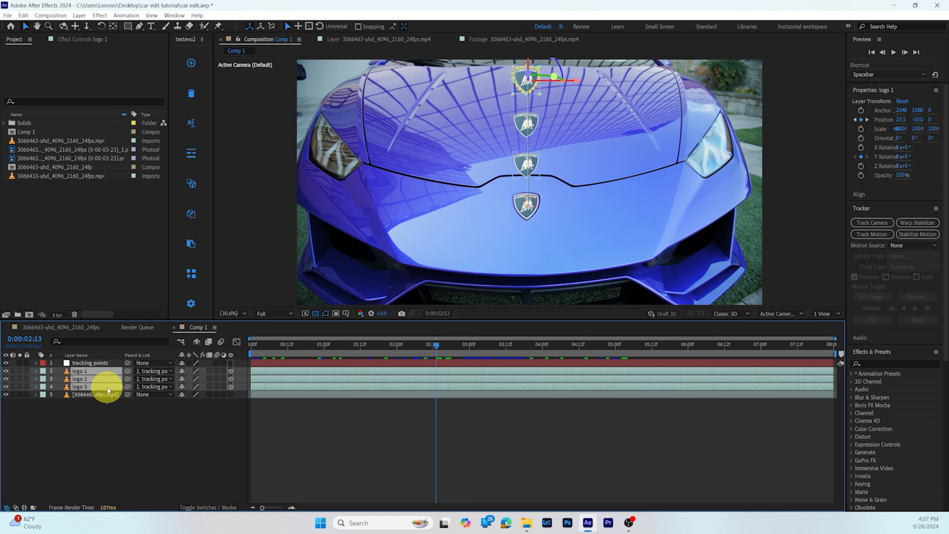
pyautogui.press('p')
pyautogui.moveTo(614, 448); pyautogui.dragTo(251, 379)
pyautogui.rightClick(252, 379)
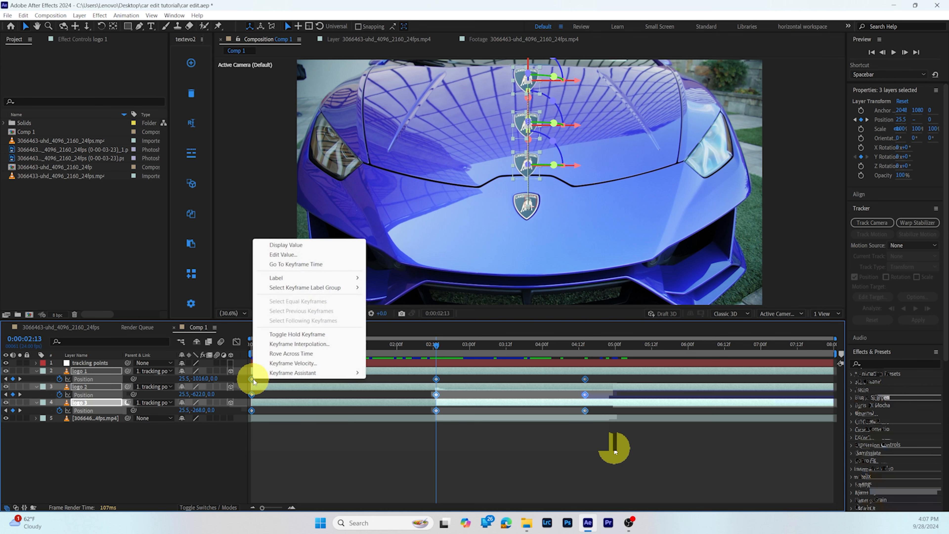
pyautogui.rightClick(251, 378)
pyautogui.moveTo(320, 374)
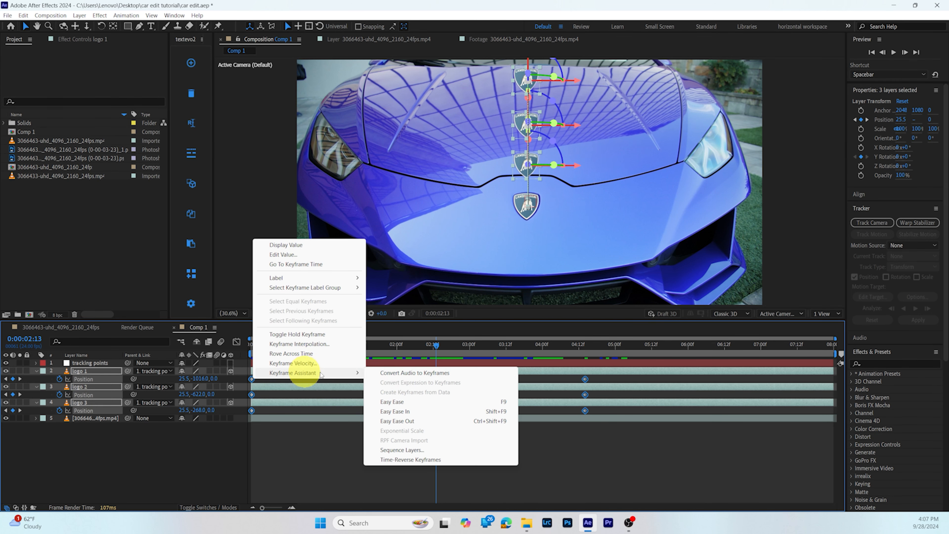
pyautogui.click(389, 402)
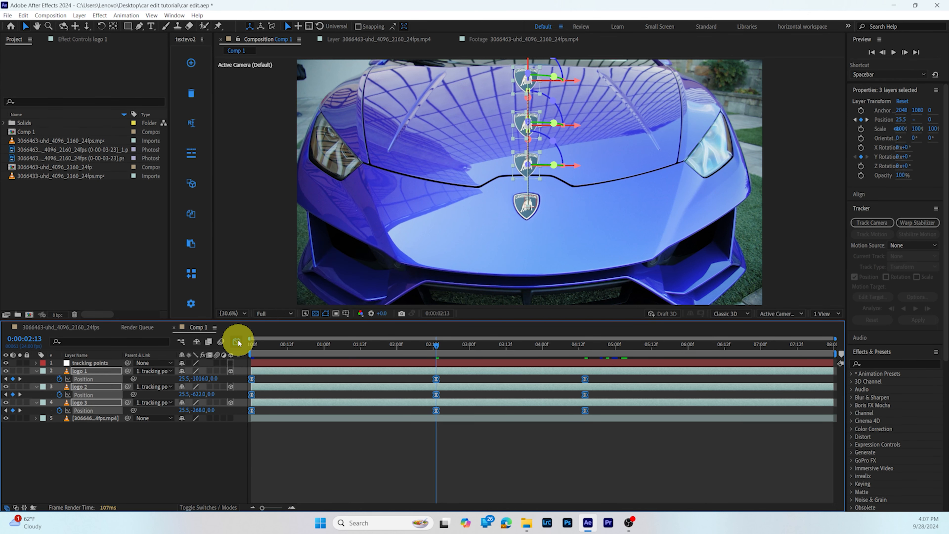
# - In the speed graph, lengthen the outgoing influence of each logo's Position keyframes so the speed peaks late in both movements
pyautogui.click(237, 342)
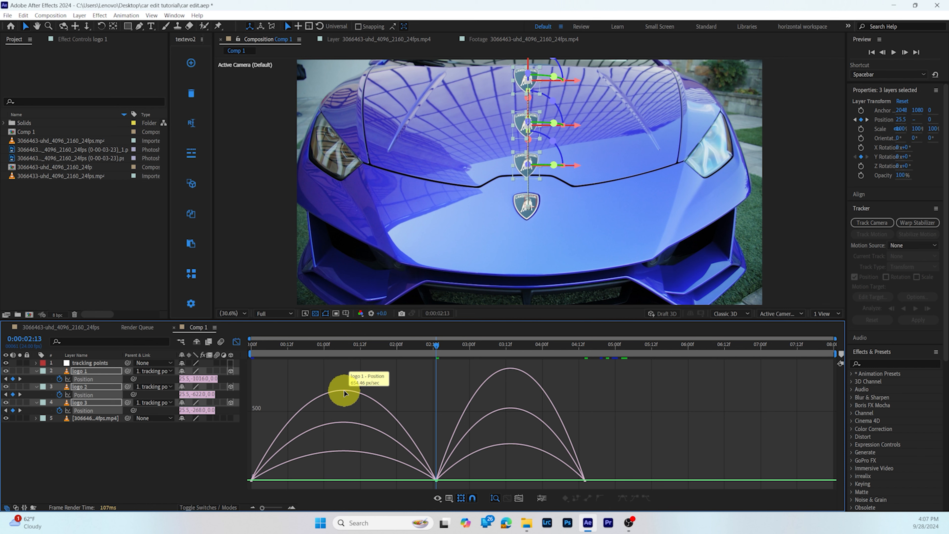
pyautogui.click(344, 390)
pyautogui.moveTo(281, 476); pyautogui.dragTo(344, 474)
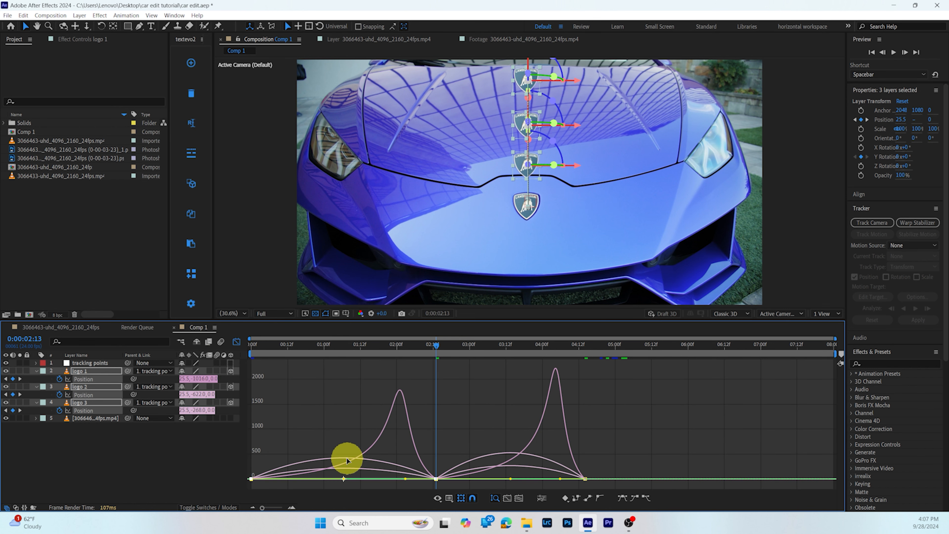
pyautogui.click(344, 467)
pyautogui.moveTo(283, 476); pyautogui.dragTo(345, 474)
pyautogui.click(337, 457)
pyautogui.moveTo(282, 476); pyautogui.dragTo(343, 475)
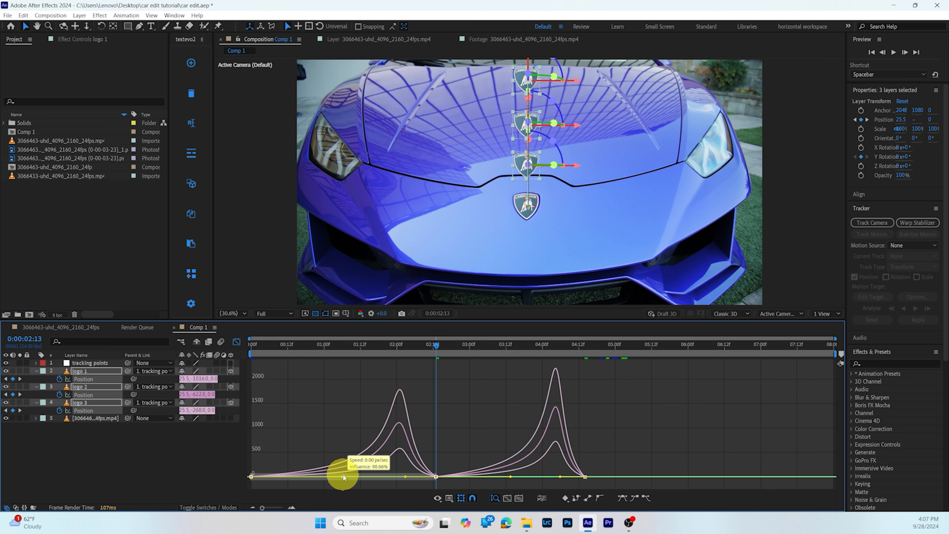
pyautogui.click(237, 342)
# - Move the current time to 0:00:04:15, just past the last logo Position keyframes, and clear the layer selection
pyautogui.moveTo(445, 348); pyautogui.dragTo(588, 347)
pyautogui.click(190, 462)
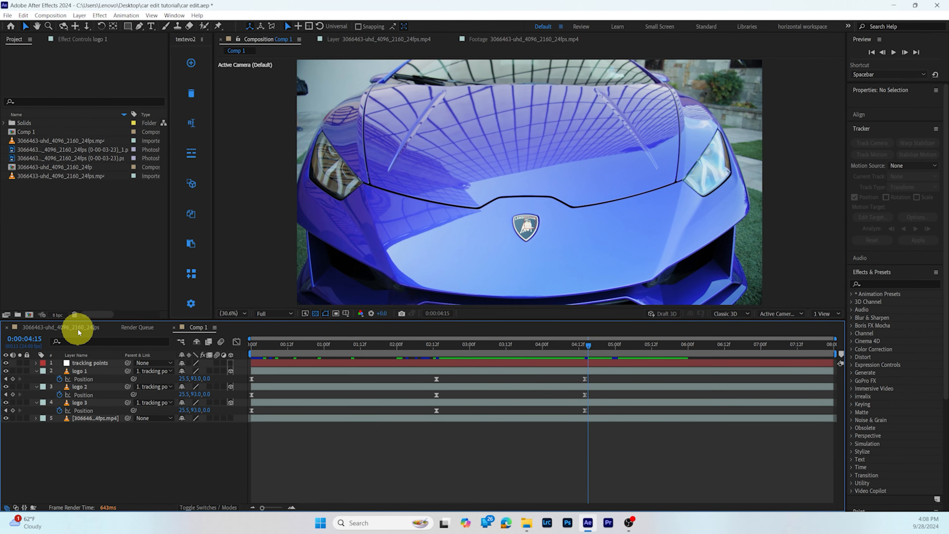
pyautogui.click(95, 327)
pyautogui.moveTo(494, 350)
pyautogui.mouseDown()
pyautogui.moveTo(473, 347)
pyautogui.moveTo(505, 348)
pyautogui.mouseUp()
pyautogui.click(197, 329)
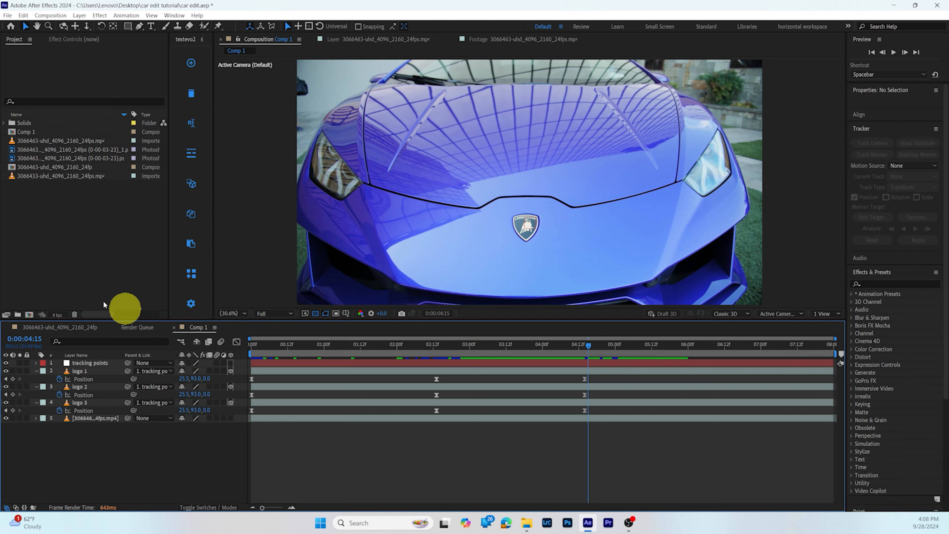
pyautogui.click(121, 253)
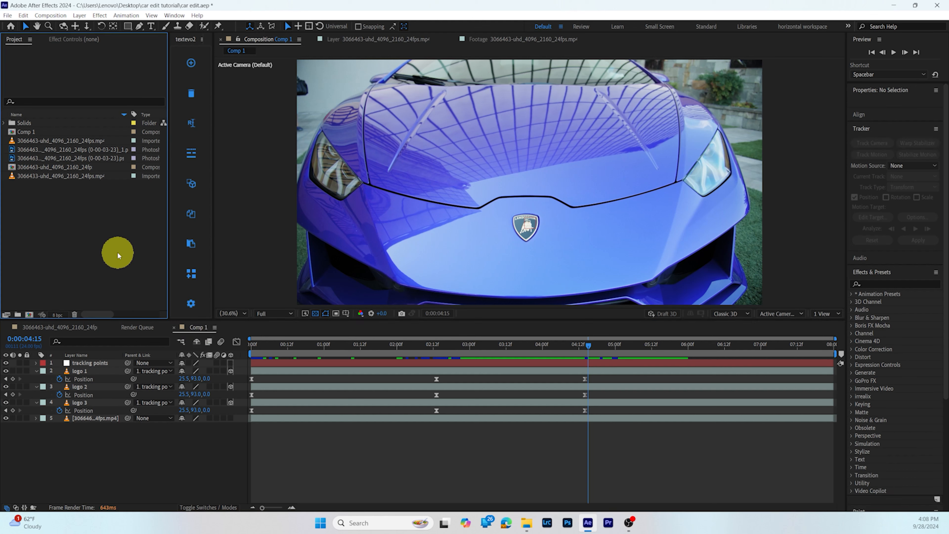
pyautogui.click(116, 465)
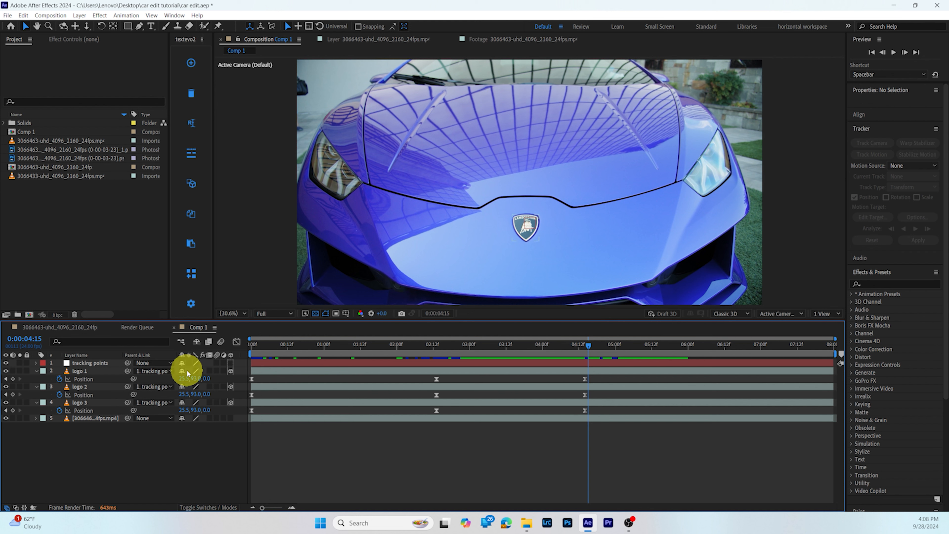
# - Collapse the logo 1, logo 2 and logo 3 layers in the timeline
pyautogui.click(36, 371)
pyautogui.click(37, 379)
pyautogui.click(38, 387)
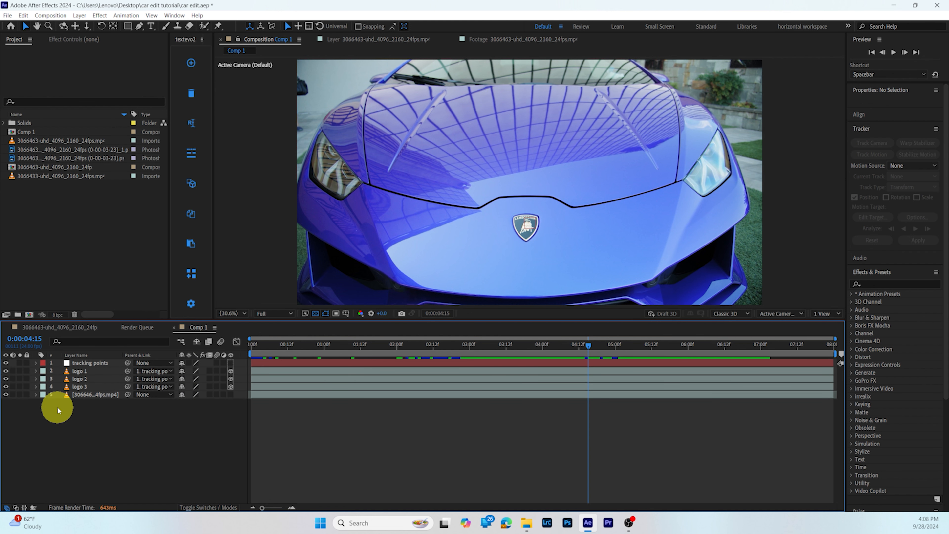
# - Duplicate the base footage layer, place the copy above logo 1, and trim its start to 0:00:04:16
pyautogui.click(592, 350)
pyautogui.moveTo(592, 349)
pyautogui.mouseDown()
pyautogui.moveTo(635, 346)
pyautogui.moveTo(494, 362)
pyautogui.moveTo(592, 368)
pyautogui.mouseUp()
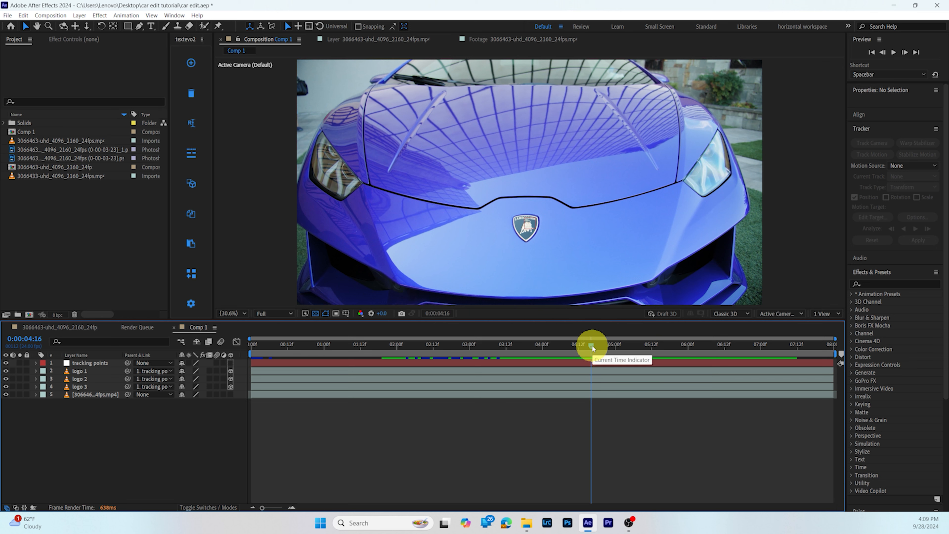
pyautogui.click(75, 394)
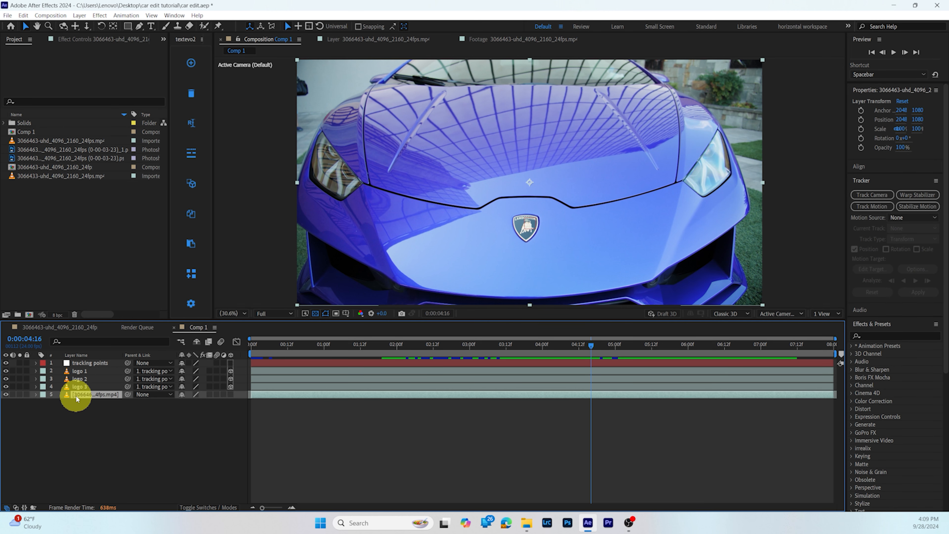
pyautogui.hotkey('ctrl', 'd')
pyautogui.moveTo(94, 394); pyautogui.dragTo(96, 371)
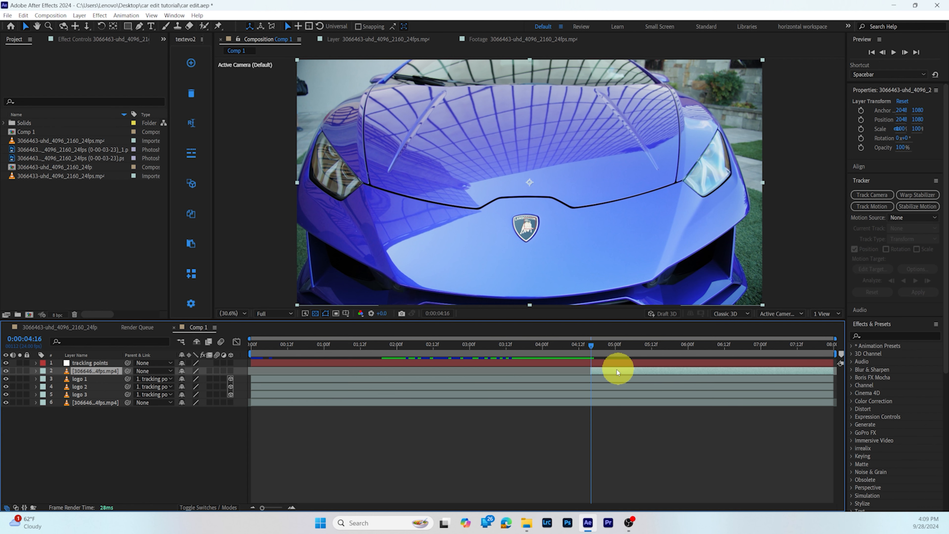
# - Trim the end of the duplicated footage layer to about 0:00:06:13 and rename the layer "saber effect"
pyautogui.moveTo(591, 347); pyautogui.dragTo(729, 356)
pyautogui.moveTo(834, 369); pyautogui.dragTo(614, 371)
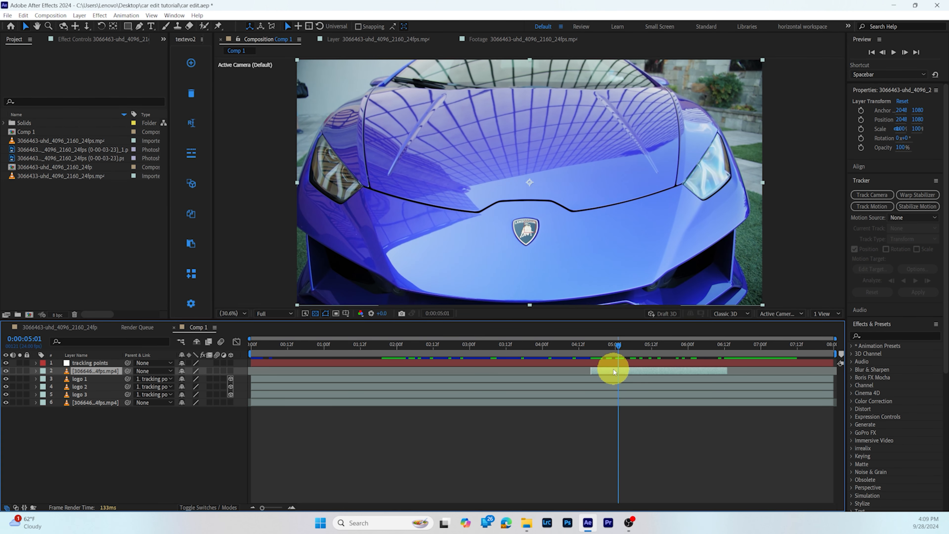
pyautogui.rightClick(101, 371)
pyautogui.click(144, 351)
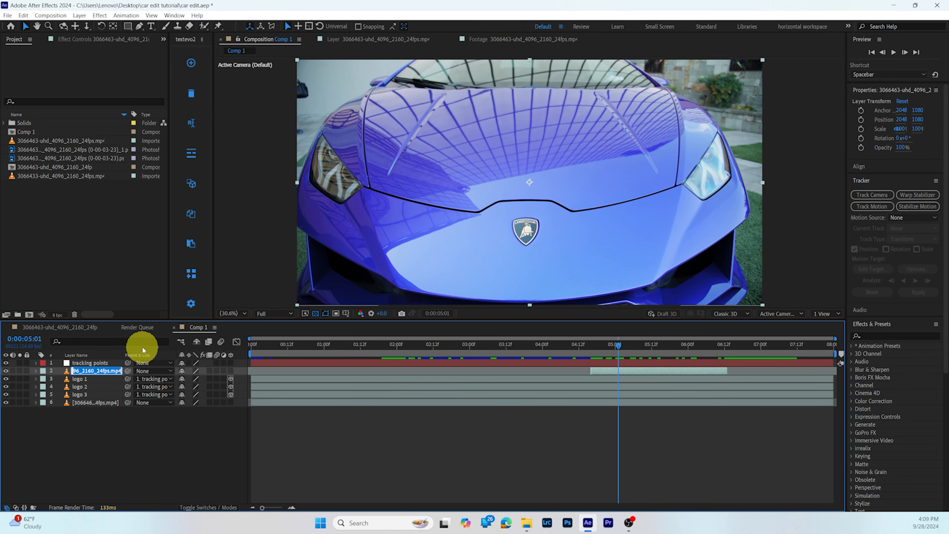
pyautogui.write('saber effect')
pyautogui.press('Return')
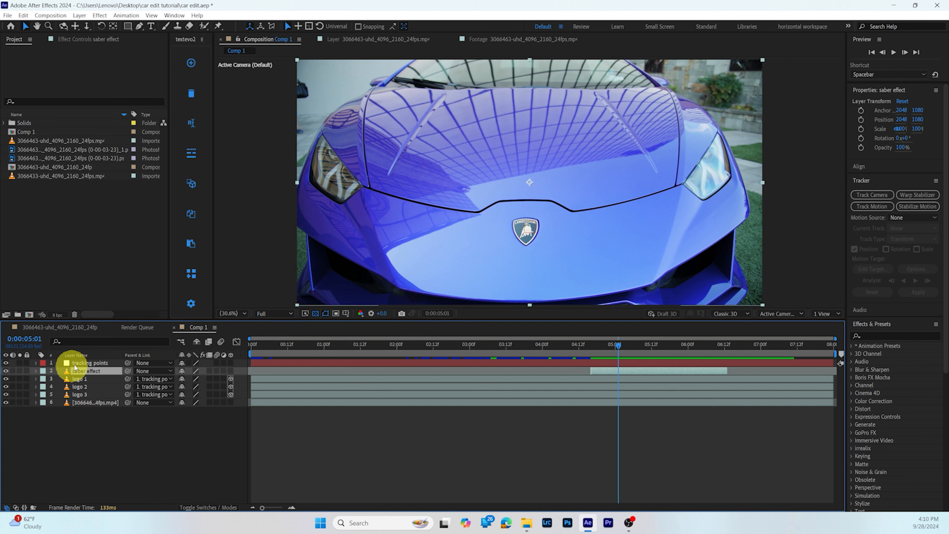
# - Start a Pen mask on the saber effect layer at the badge's bottom tip at 0:00:05:01, undoing the misplaced second point
pyautogui.click(139, 27)
pyautogui.click(236, 314)
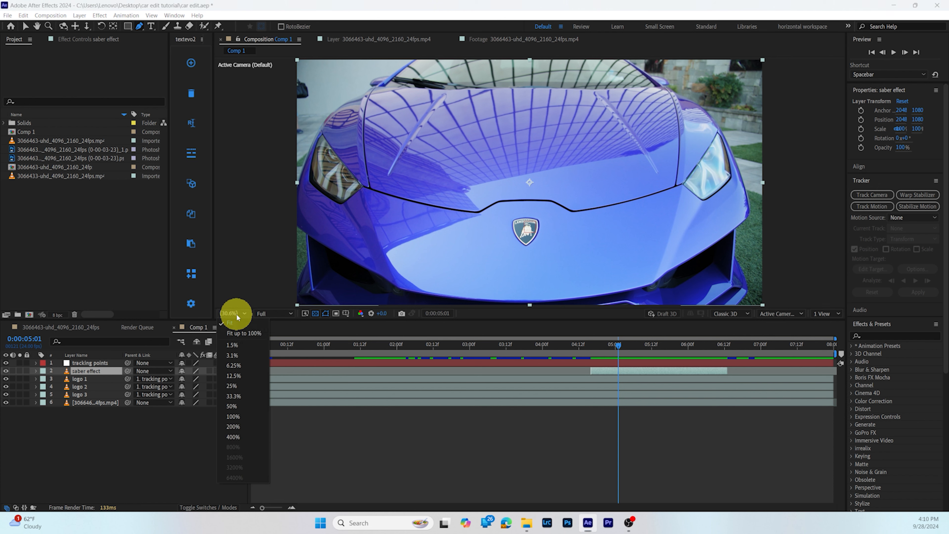
pyautogui.click(228, 403)
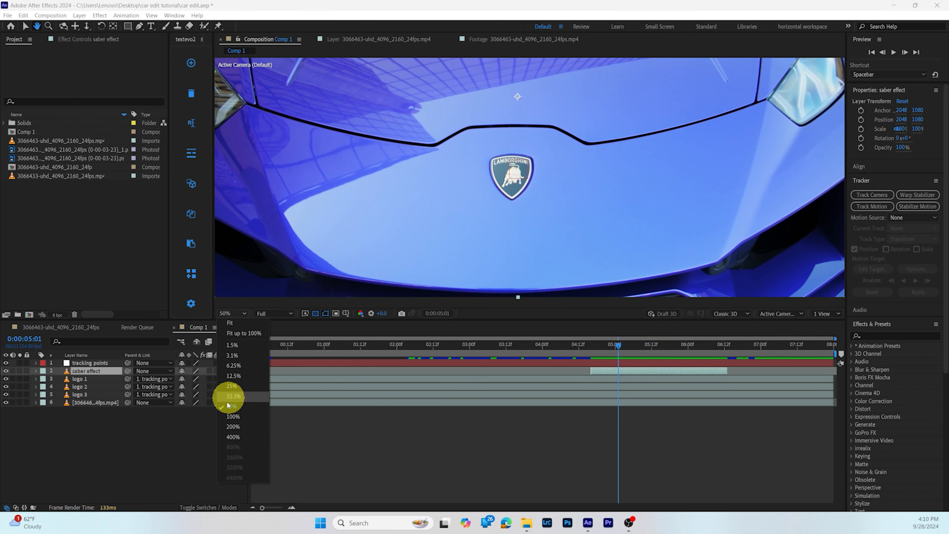
pyautogui.click(227, 426)
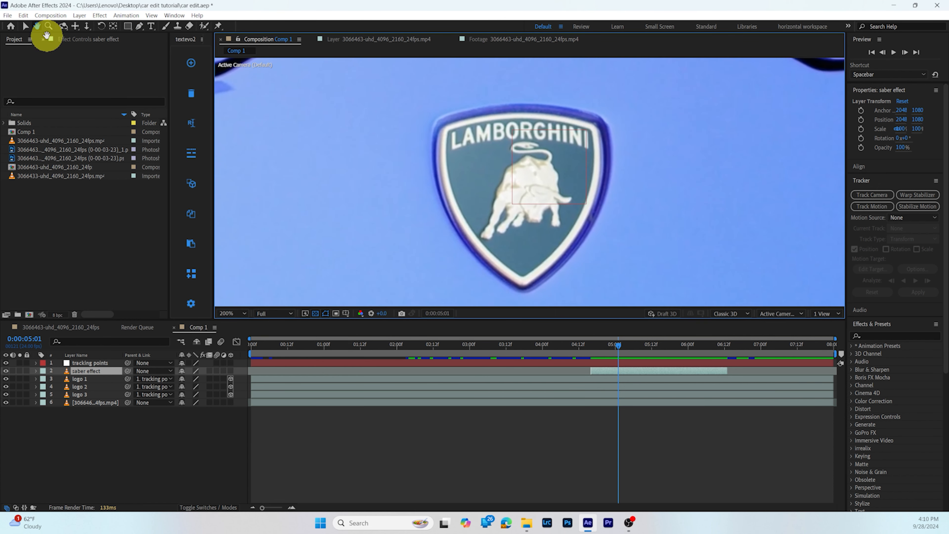
pyautogui.click(26, 27)
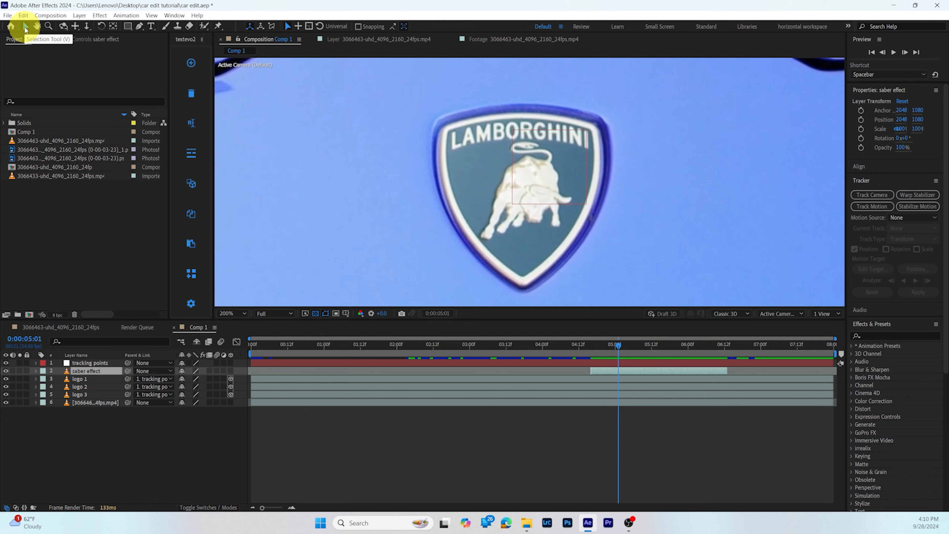
pyautogui.click(140, 27)
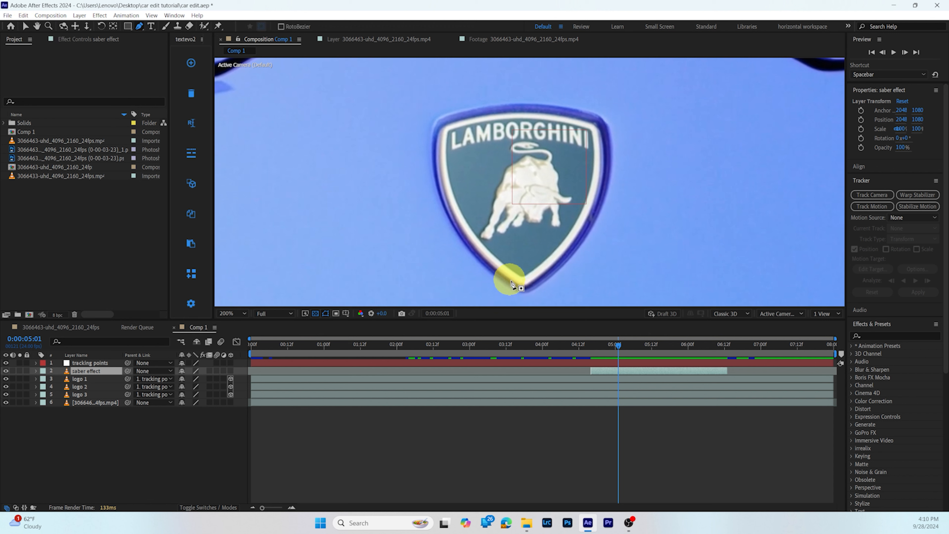
pyautogui.click(519, 293)
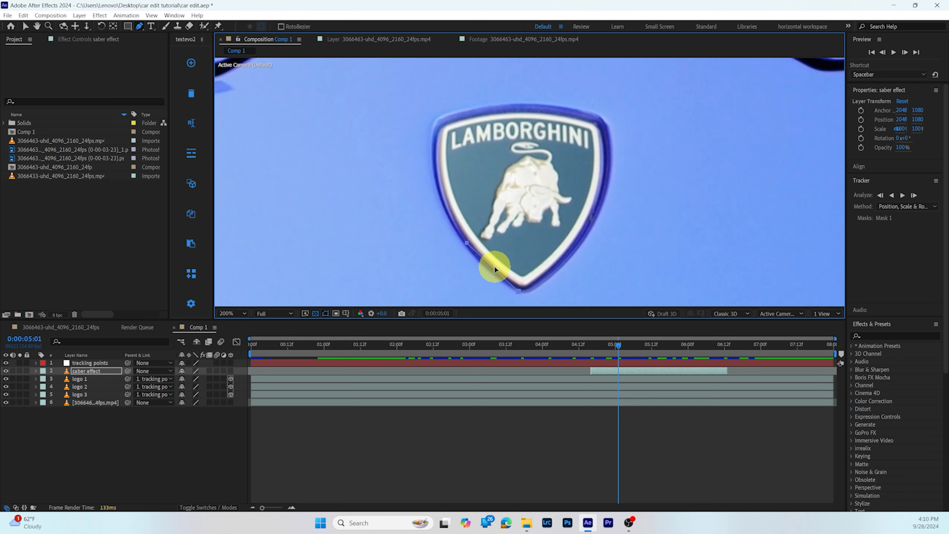
pyautogui.hotkey('ctrl', 'z')
pyautogui.click(89, 373)
pyautogui.press('m')
pyautogui.click(81, 378)
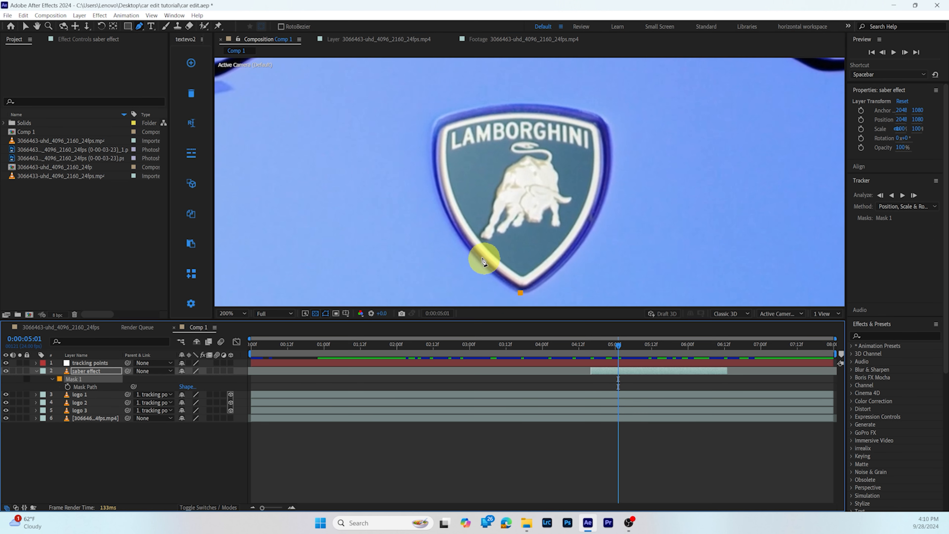
# - Trace the outer edge of the Lamborghini badge with Mask 1 and close the path at the bottom tip
pyautogui.click(478, 256)
pyautogui.click(448, 216)
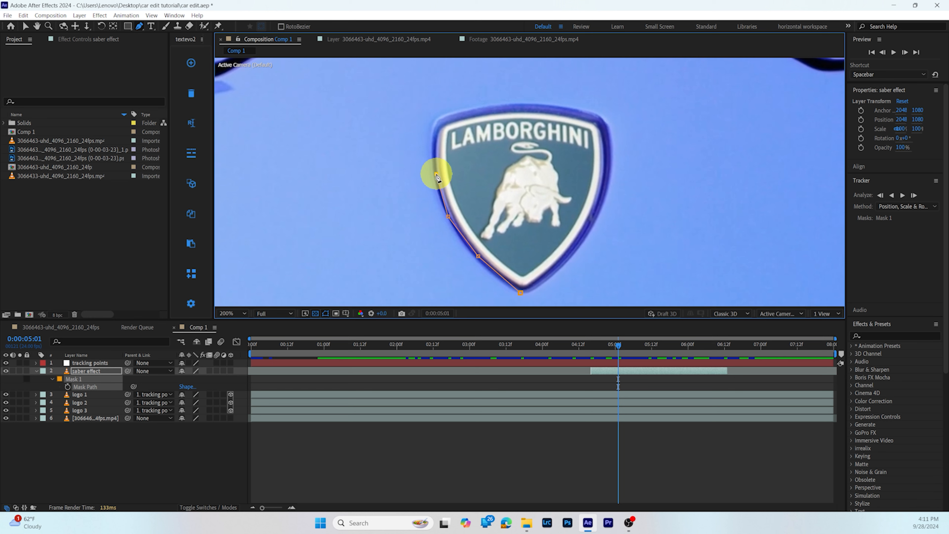
pyautogui.click(436, 130)
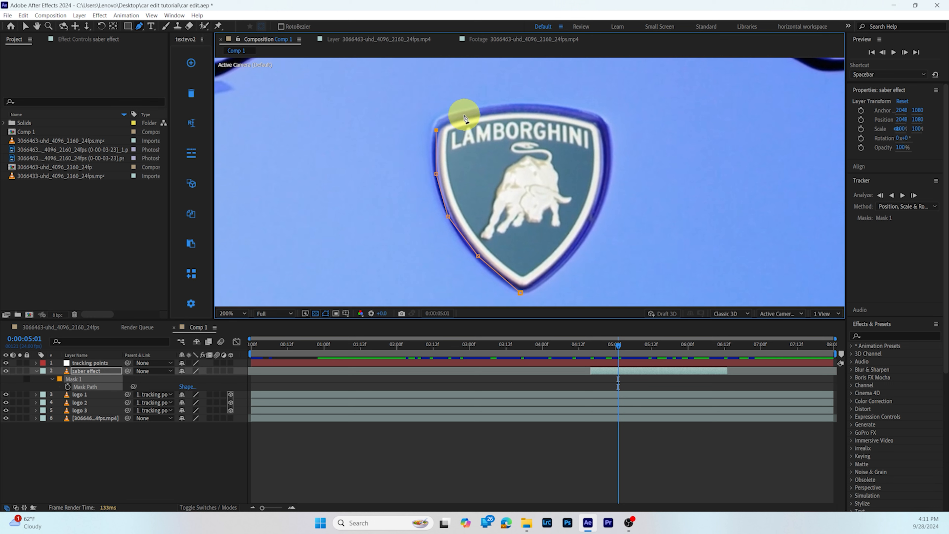
pyautogui.click(520, 293)
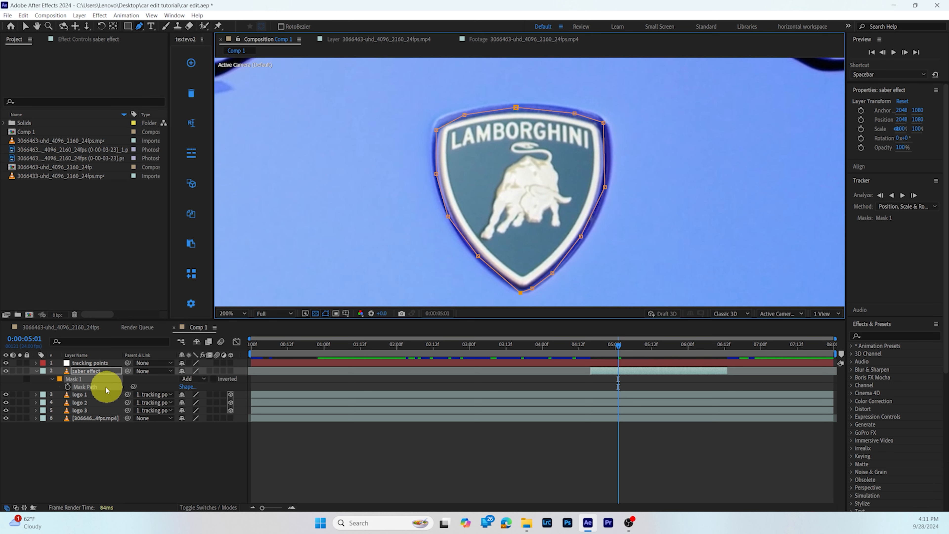
# - Track Mask 1 forward and backward from 0:00:05:01 across the saber effect layer using the Position, Scale & Rotation method
pyautogui.rightClick(75, 380)
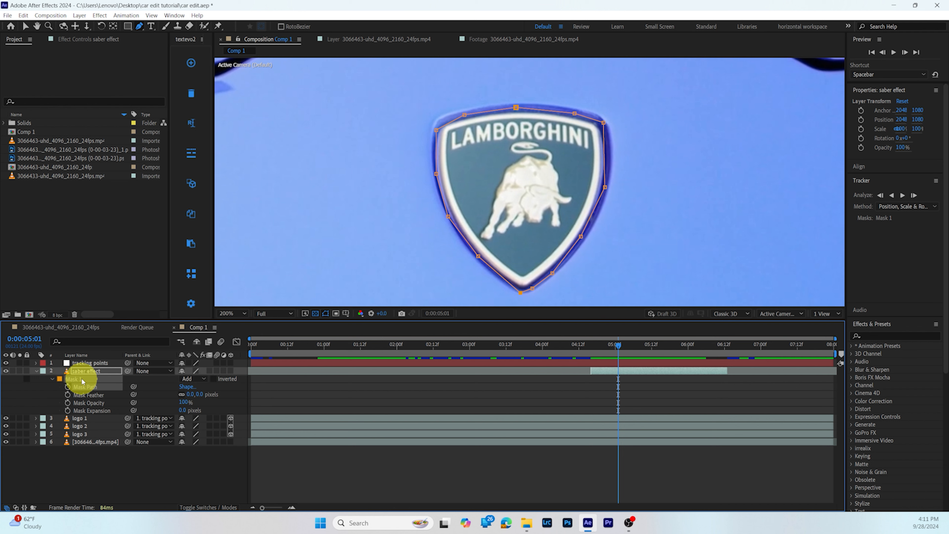
pyautogui.click(94, 384)
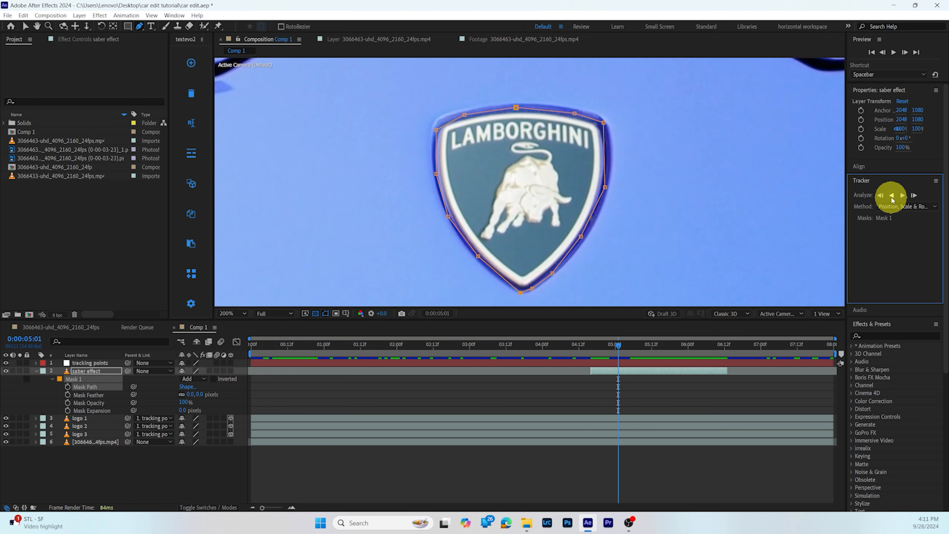
pyautogui.click(902, 208)
pyautogui.click(902, 209)
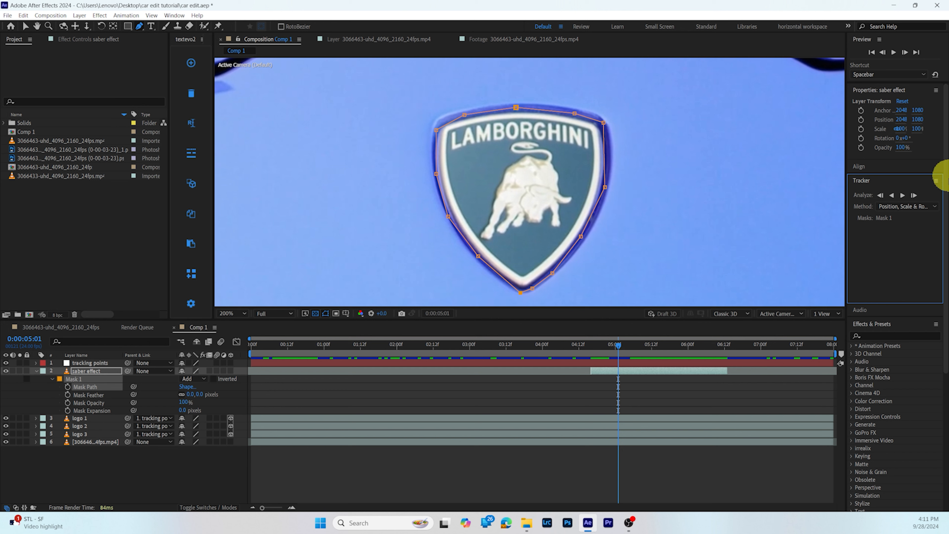
pyautogui.click(902, 196)
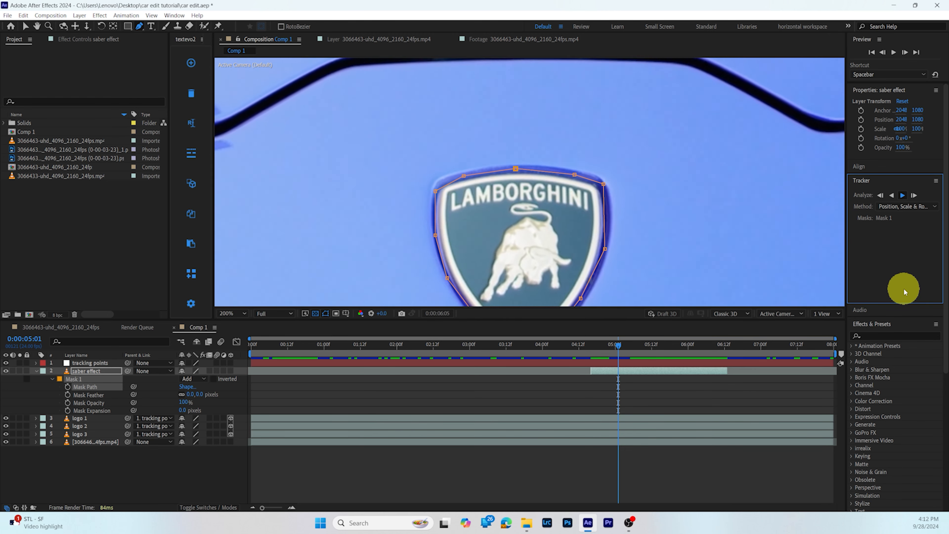
pyautogui.click(892, 194)
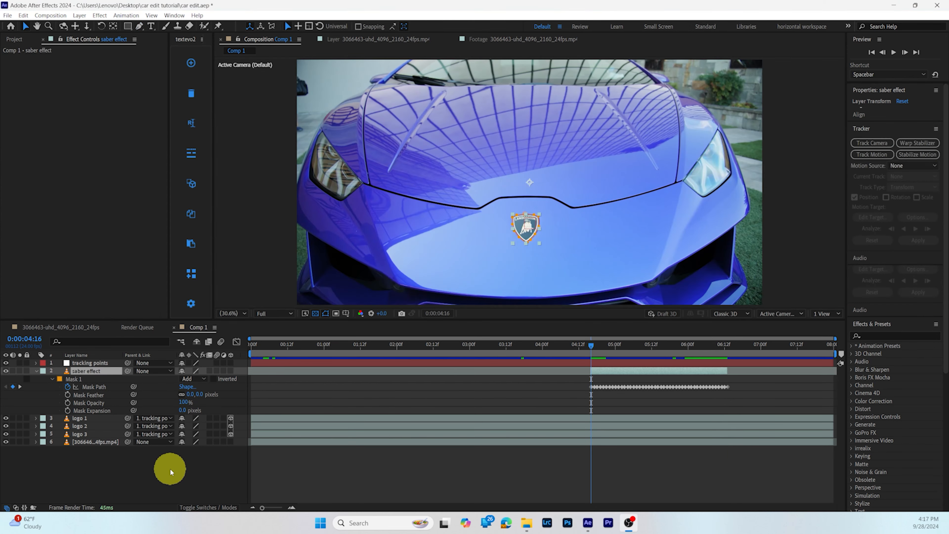
# - Apply the Saber effect to the saber effect layer
pyautogui.click(170, 468)
pyautogui.click(625, 369)
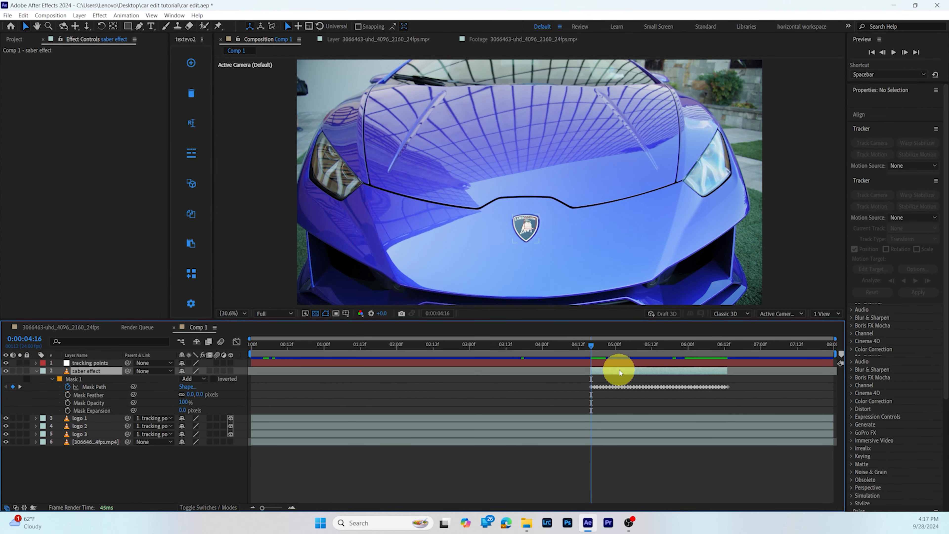
pyautogui.hotkey('ctrl', 'space')
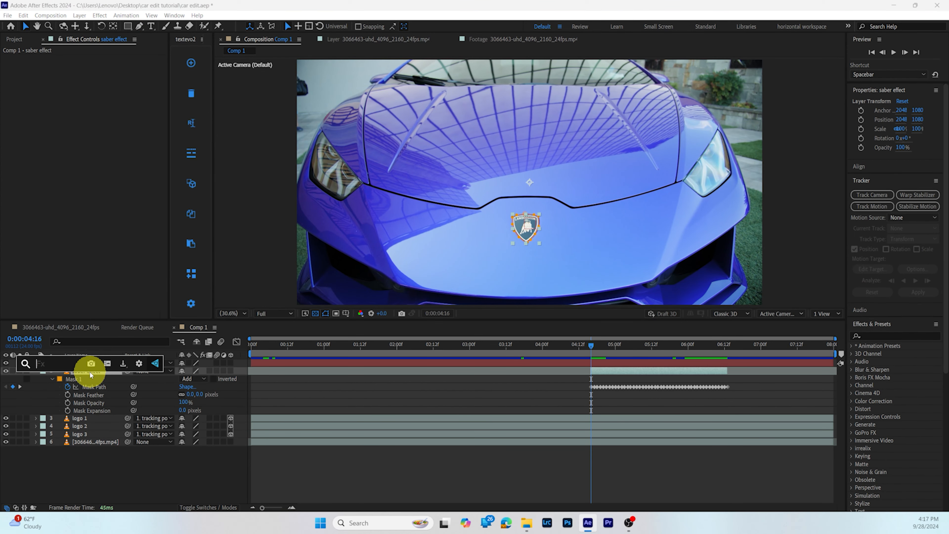
pyautogui.write('saber')
pyautogui.press('Return')
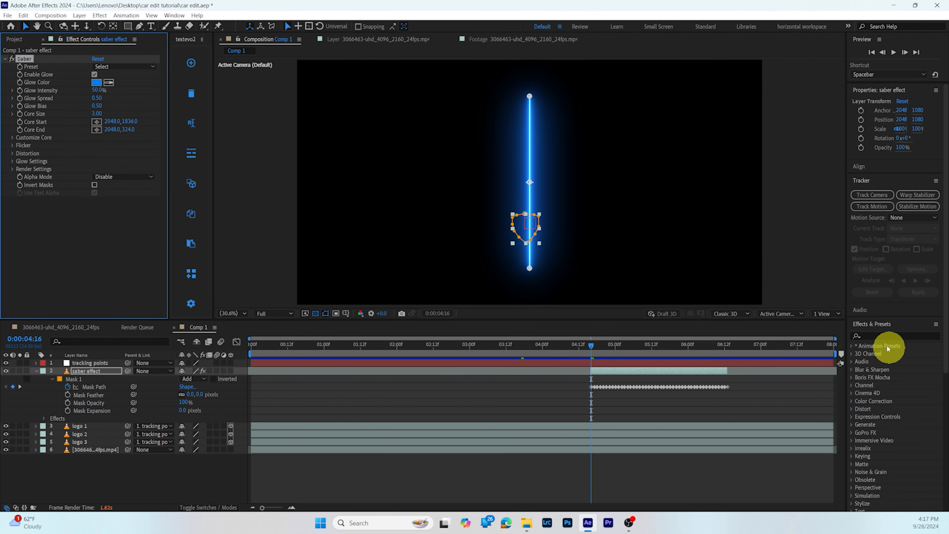
# - Search the effects library for "saber" and clear the search
pyautogui.click(867, 334)
pyautogui.write('saber')
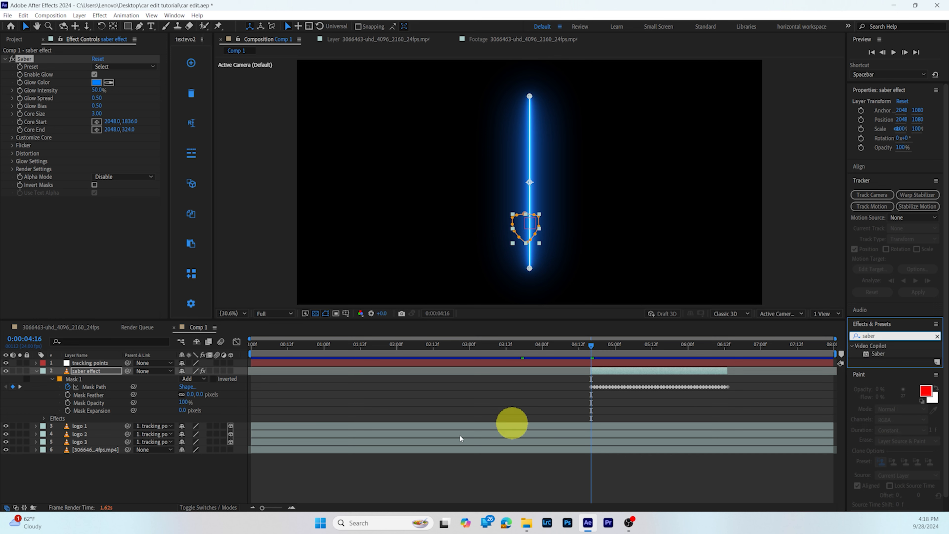
pyautogui.click(937, 336)
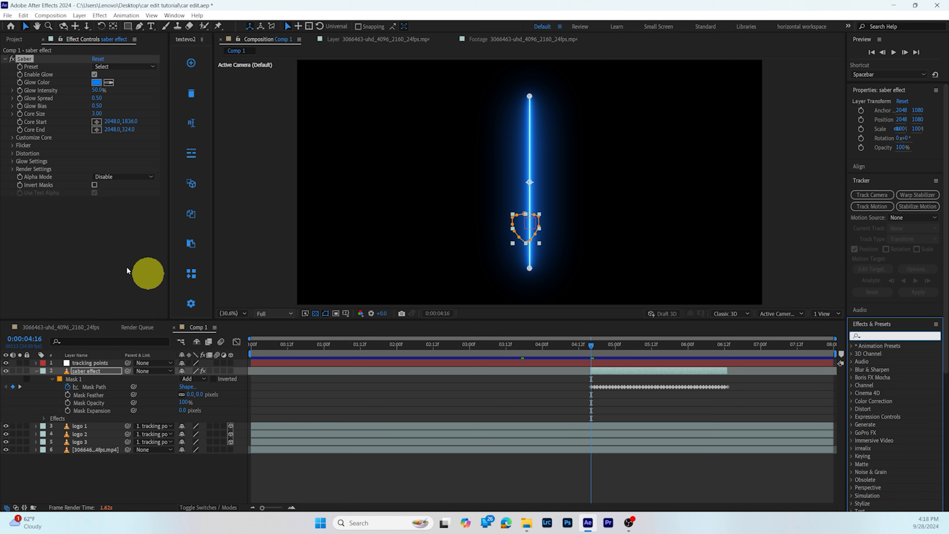
# - Set the Saber effect's Composite Settings to Transparent in its render settings
pyautogui.click(13, 169)
pyautogui.click(22, 177)
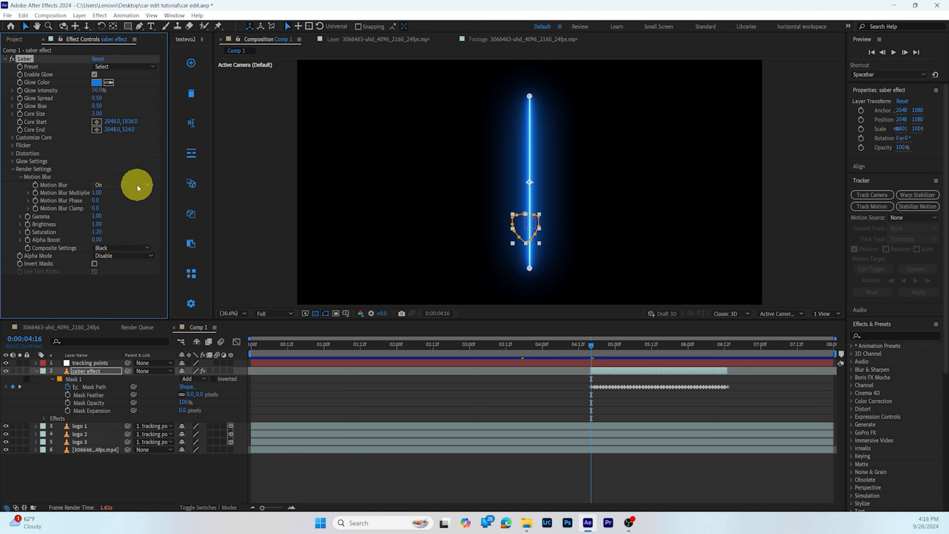
pyautogui.click(21, 240)
pyautogui.click(121, 260)
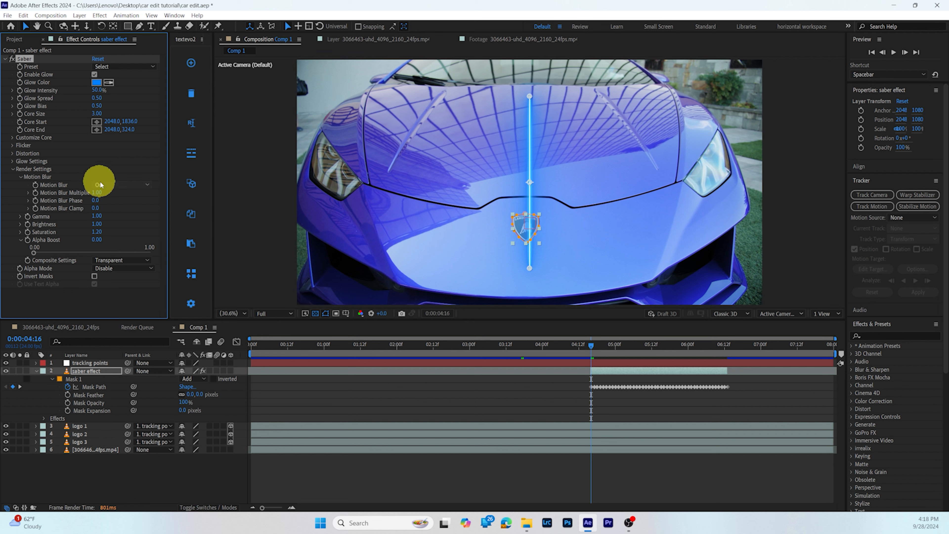
# - Set the Saber effect's Core Type to Layer Masks so the glow follows the badge mask
pyautogui.click(13, 139)
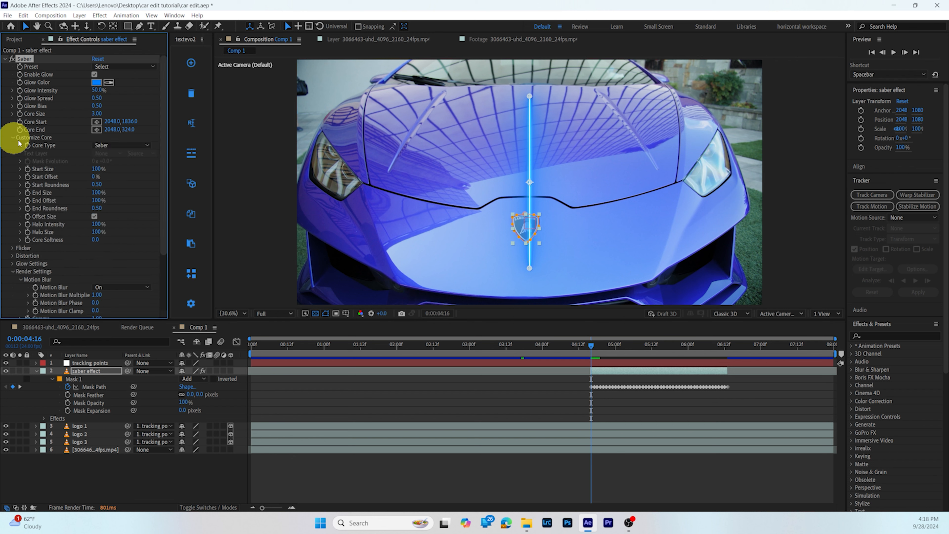
pyautogui.click(118, 144)
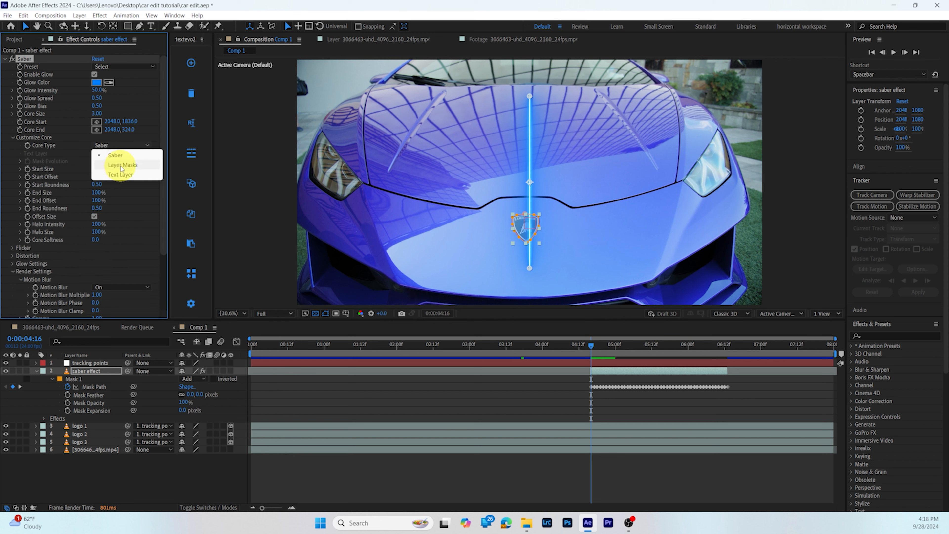
pyautogui.click(123, 166)
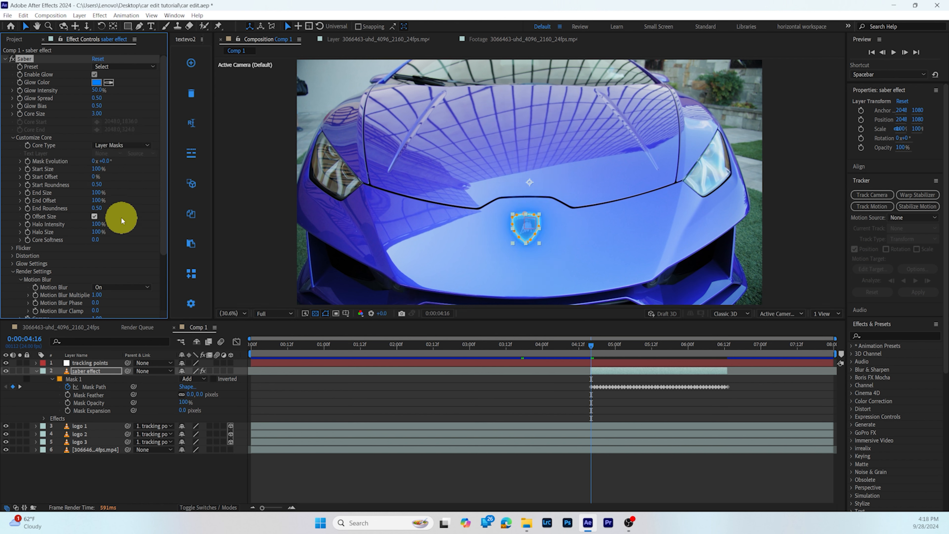
pyautogui.moveTo(166, 192); pyautogui.dragTo(163, 143)
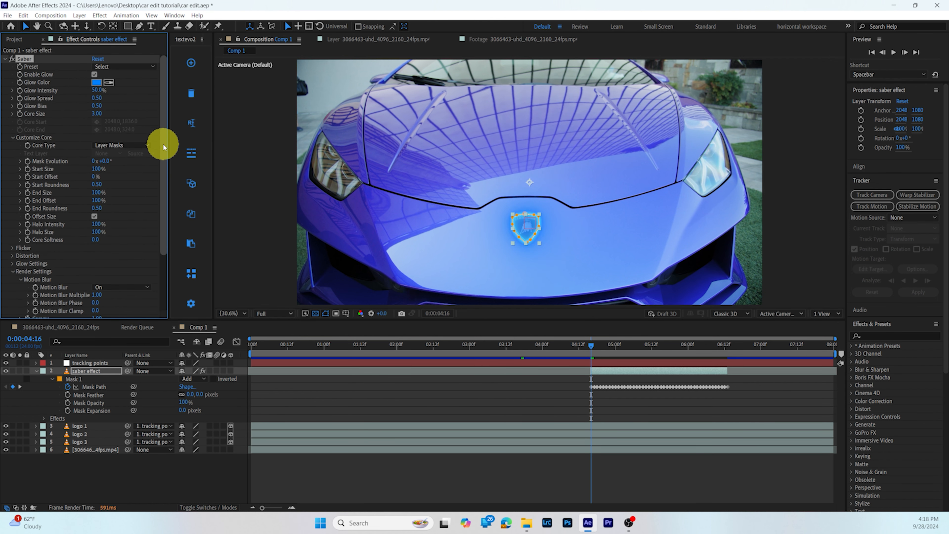
# - Try the Fusion, Energy and Ghost presets on the Saber effect
pyautogui.click(142, 68)
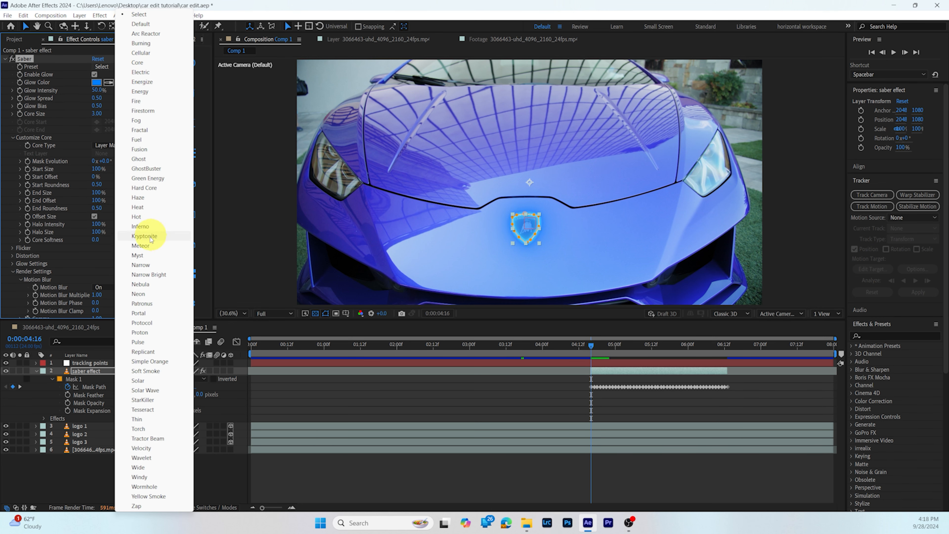
pyautogui.click(151, 154)
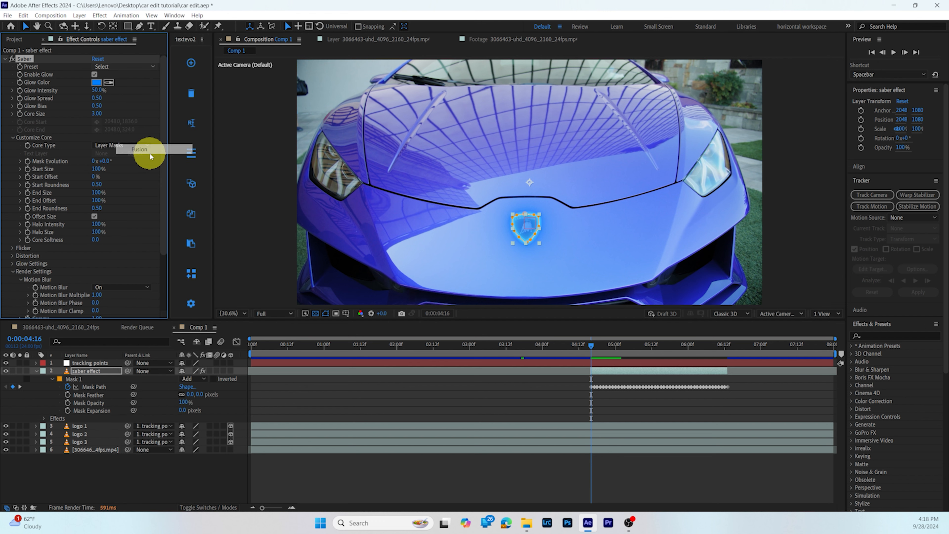
pyautogui.click(128, 67)
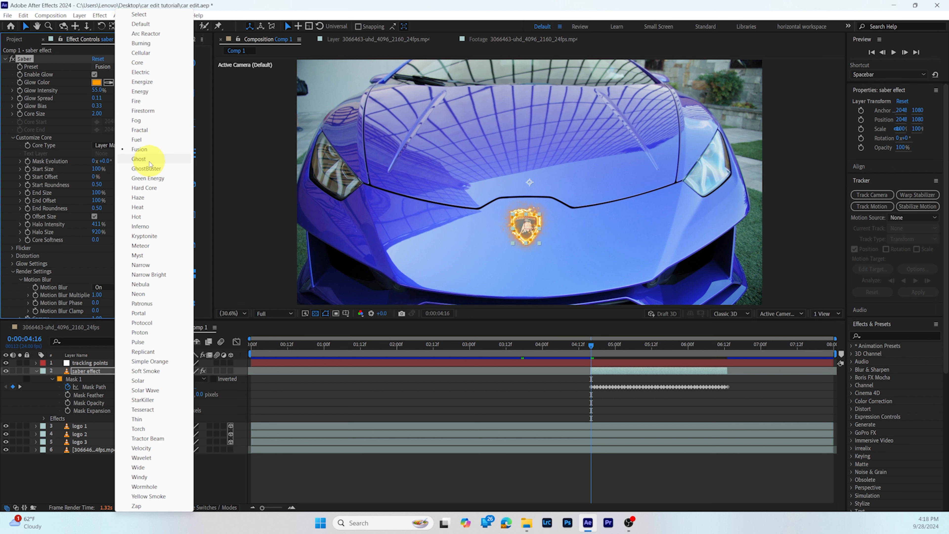
pyautogui.click(140, 91)
pyautogui.click(133, 66)
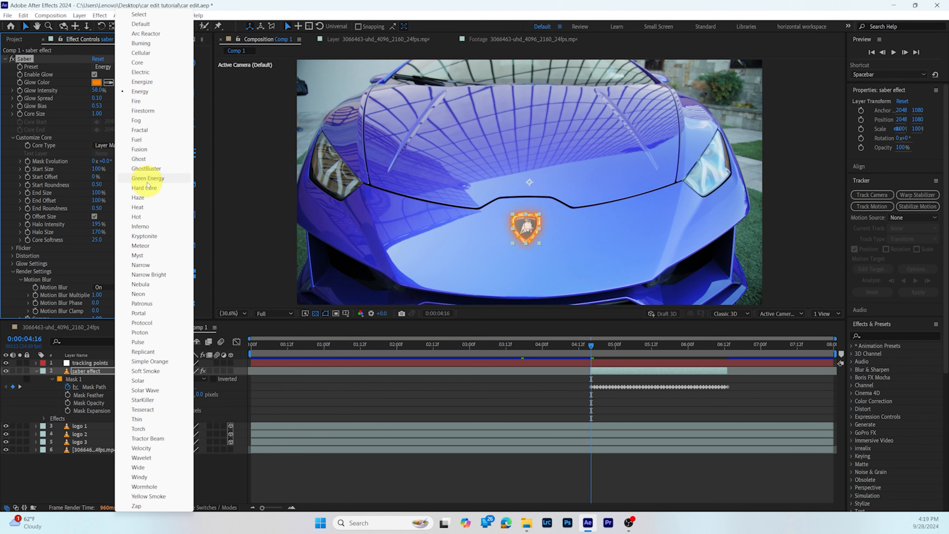
pyautogui.click(148, 160)
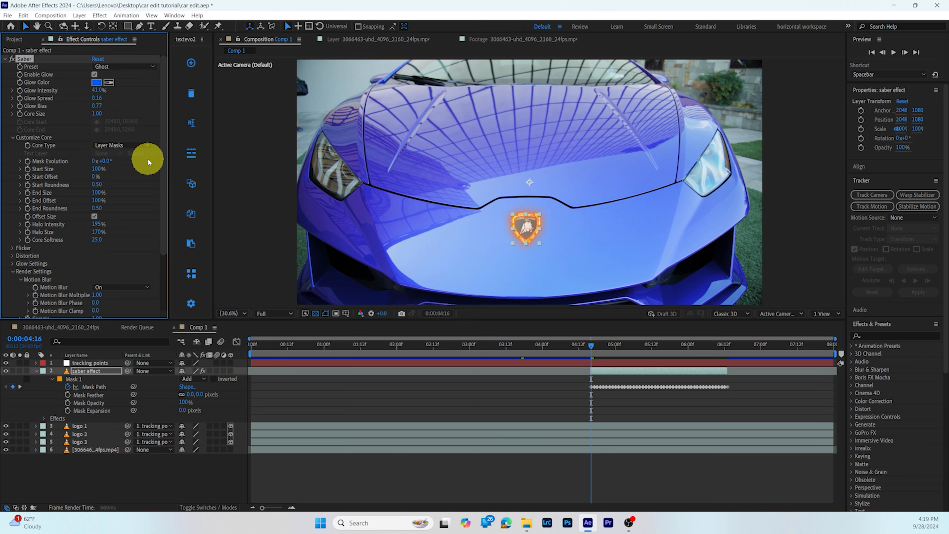
# - Try the Fire preset on the Saber effect and switch its glow off and back on
pyautogui.click(127, 67)
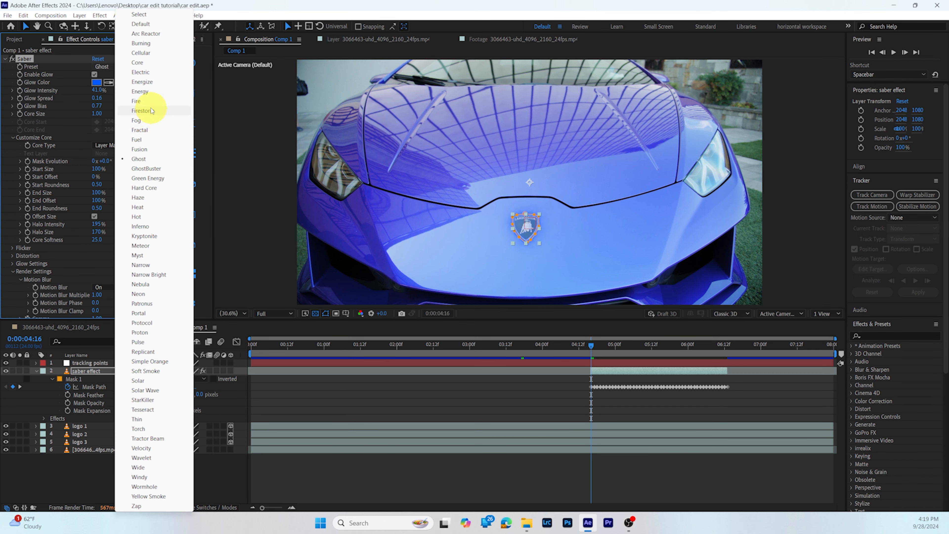
pyautogui.click(136, 101)
pyautogui.click(112, 69)
pyautogui.click(112, 69)
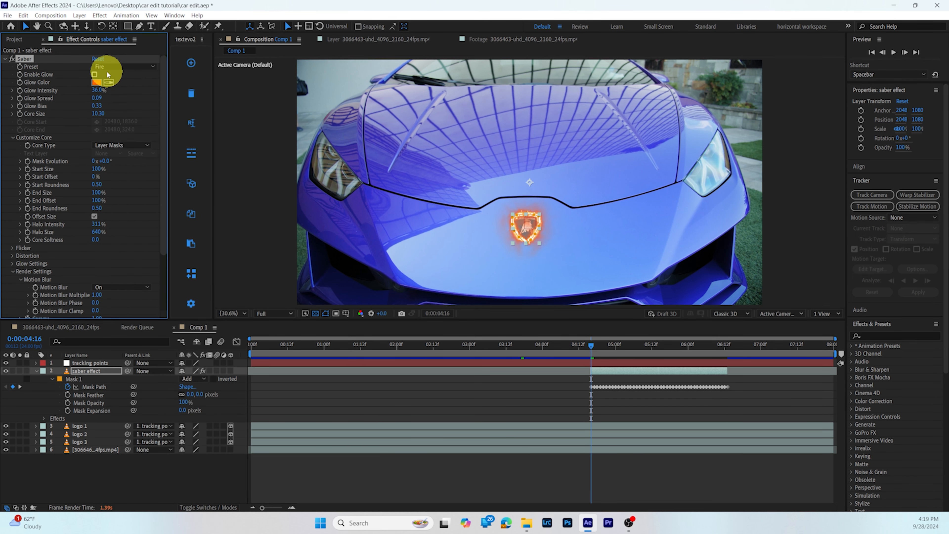
pyautogui.click(94, 74)
pyautogui.click(95, 74)
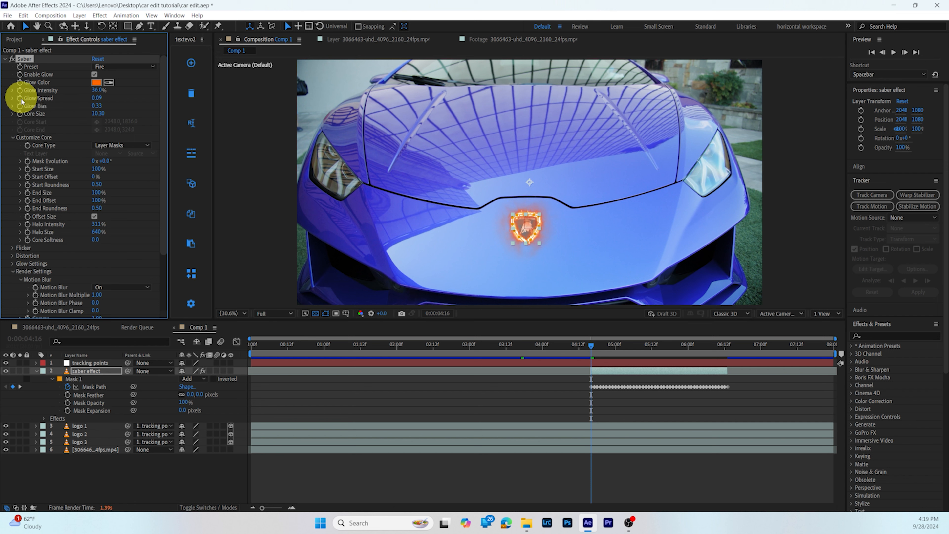
# - Apply the Energy preset and customize the Saber core with Start Size 0%, Start Offset 50%, End Size 150% and Core Softness 1.0
pyautogui.click(122, 68)
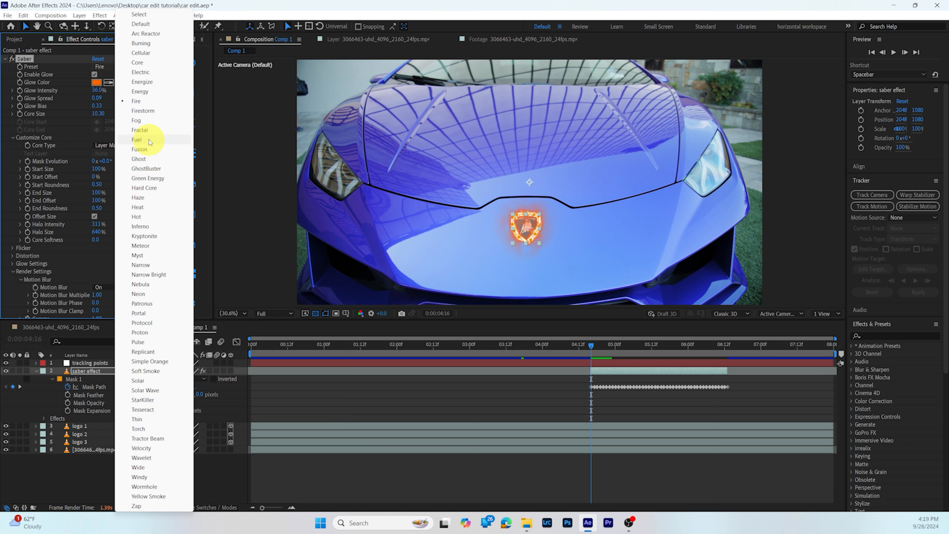
pyautogui.click(148, 130)
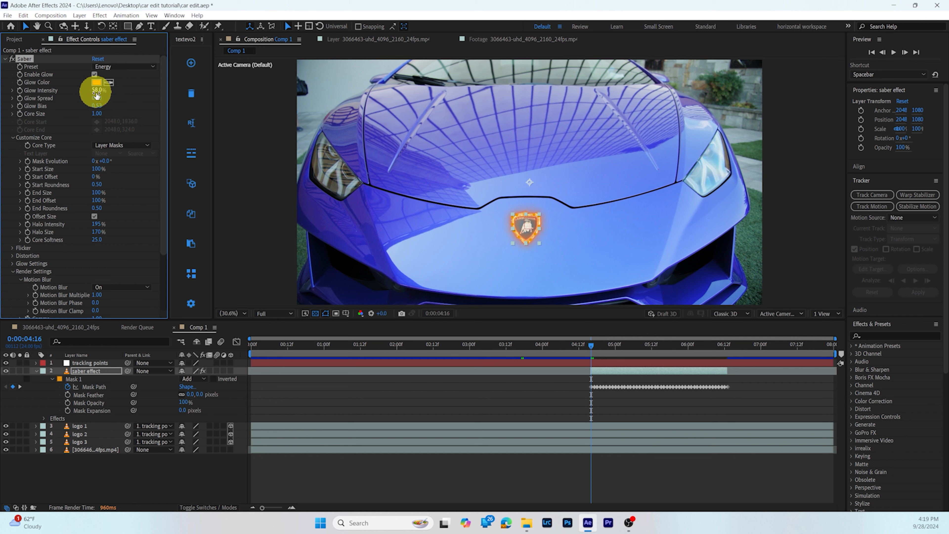
pyautogui.click(28, 193)
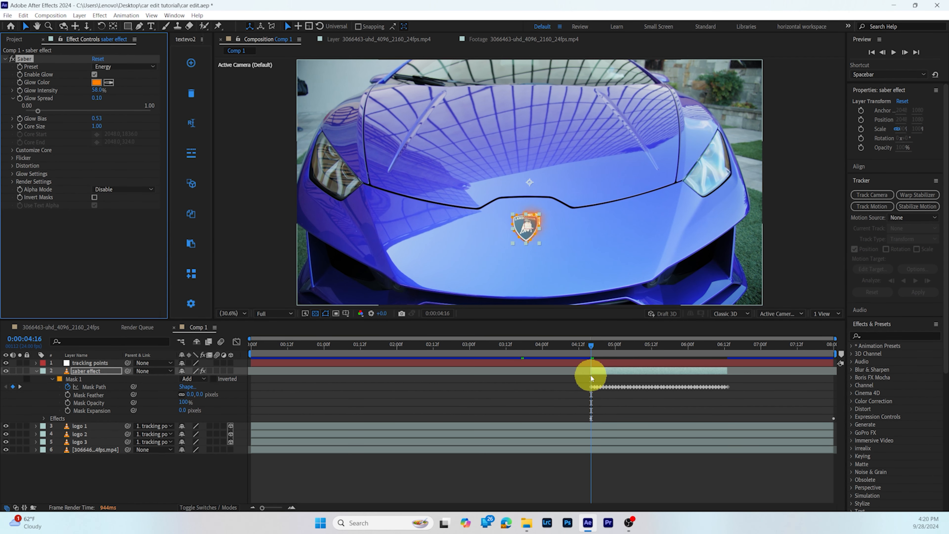
# - Move the last Mask Evolution keyframe of the Saber effect to 0:00:06:13, at the end of the saber effect layer
pyautogui.moveTo(594, 347); pyautogui.dragTo(686, 357)
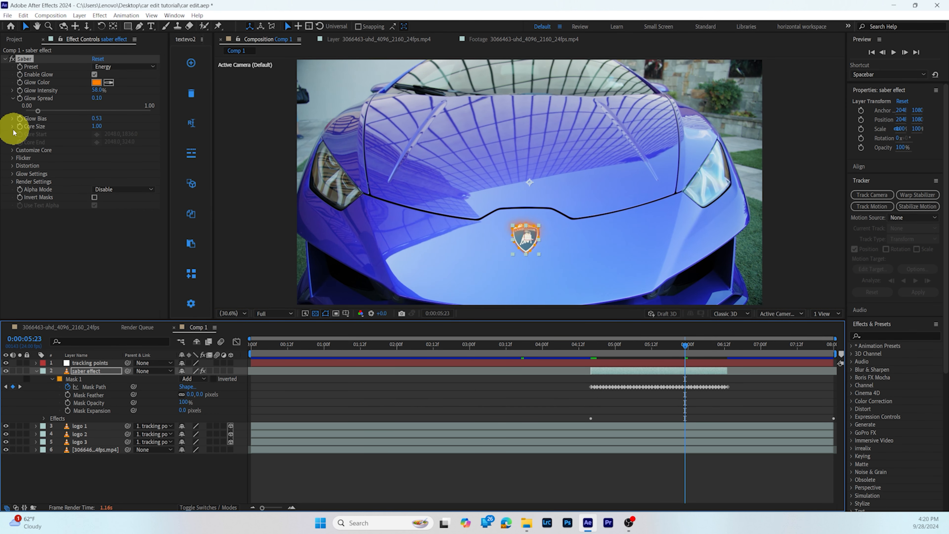
pyautogui.click(13, 150)
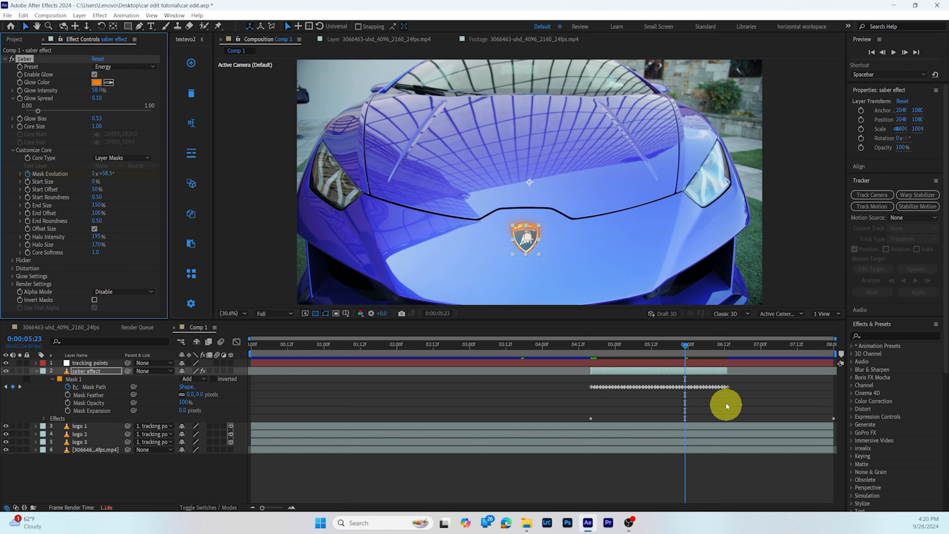
pyautogui.click(832, 418)
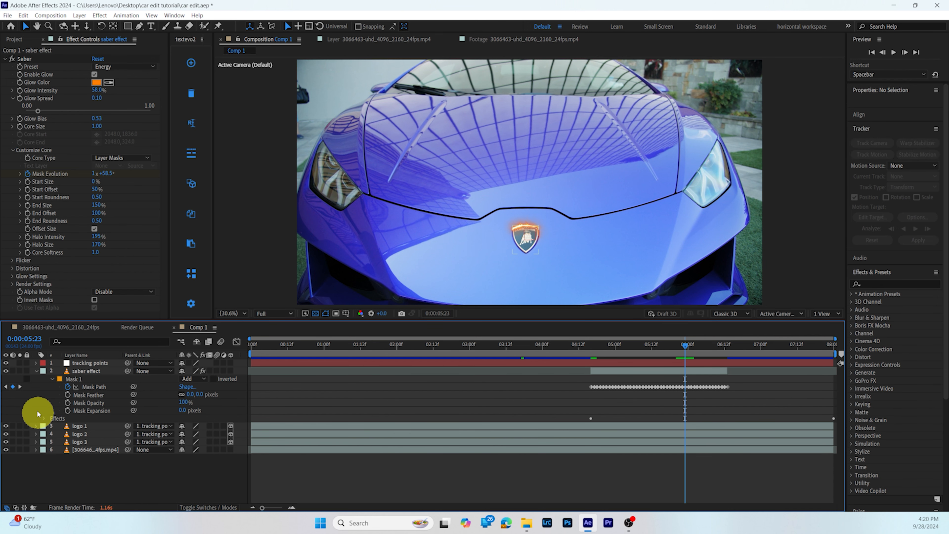
pyautogui.click(45, 419)
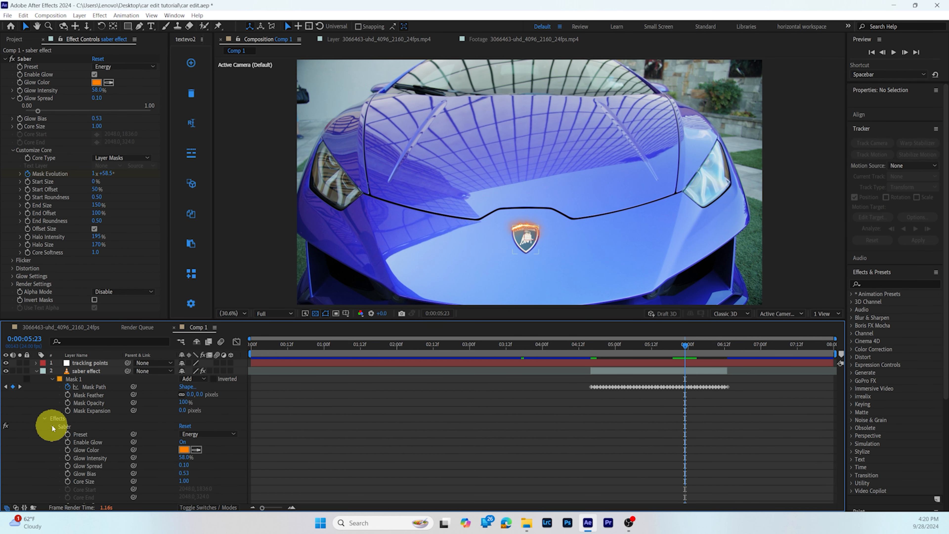
pyautogui.scroll(-5, 328, 418)
pyautogui.click(108, 420)
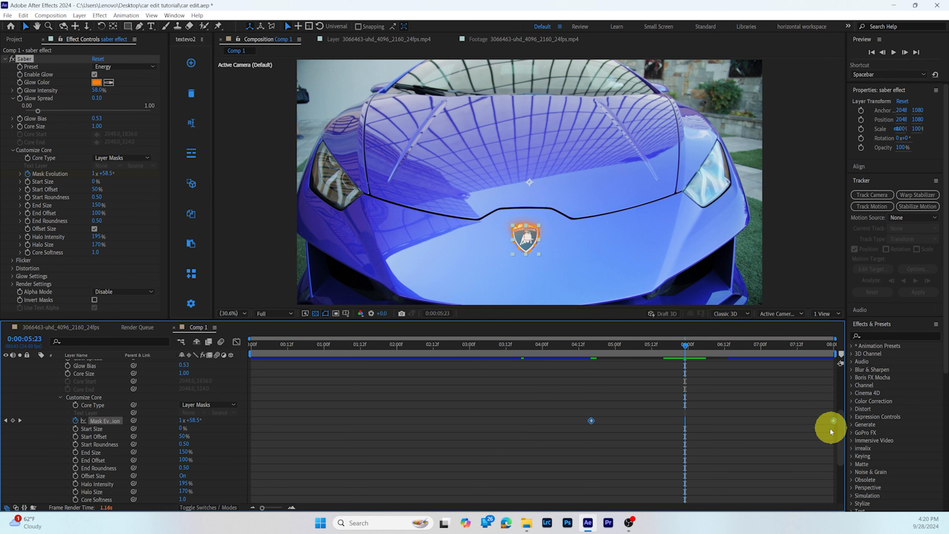
pyautogui.moveTo(820, 421); pyautogui.dragTo(727, 421)
pyautogui.scroll(5, 730, 411)
pyautogui.click(729, 348)
pyautogui.scroll(-5, 731, 374)
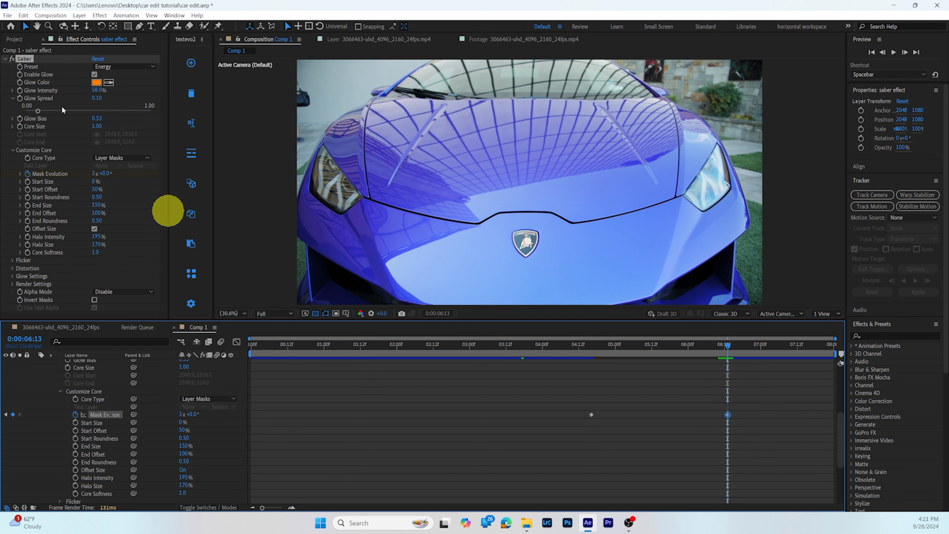
# - Scrub through the saber animation and reveal the Glow Bias slider of the Saber effect
pyautogui.moveTo(725, 346); pyautogui.dragTo(604, 348)
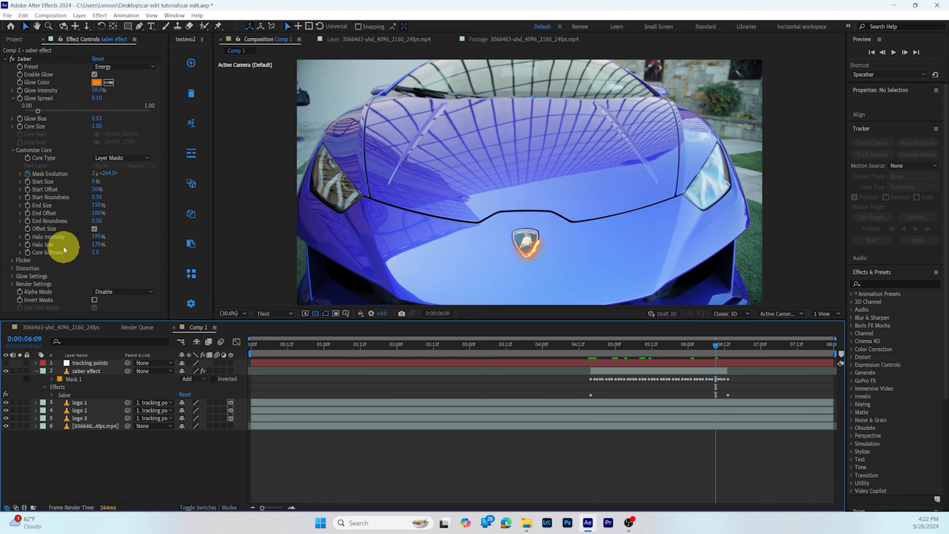
pyautogui.click(60, 243)
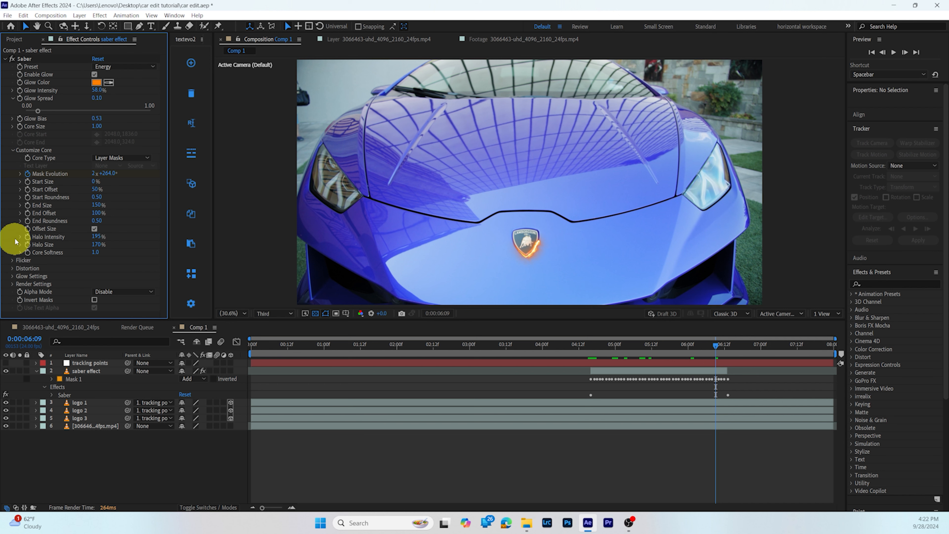
pyautogui.click(11, 119)
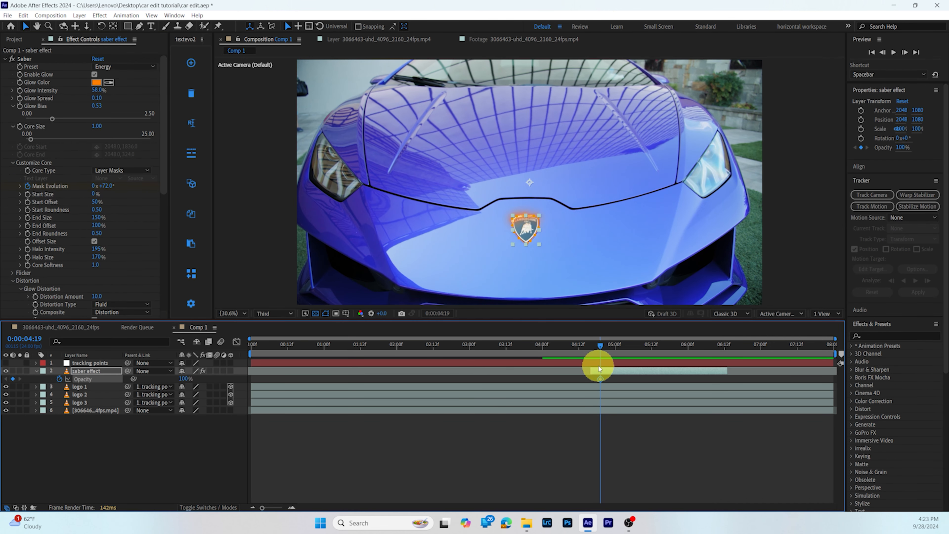
# - Set the saber effect layer's opacity to 0% at 0:00:04:16 to create the fade-in
pyautogui.moveTo(599, 347); pyautogui.dragTo(591, 345)
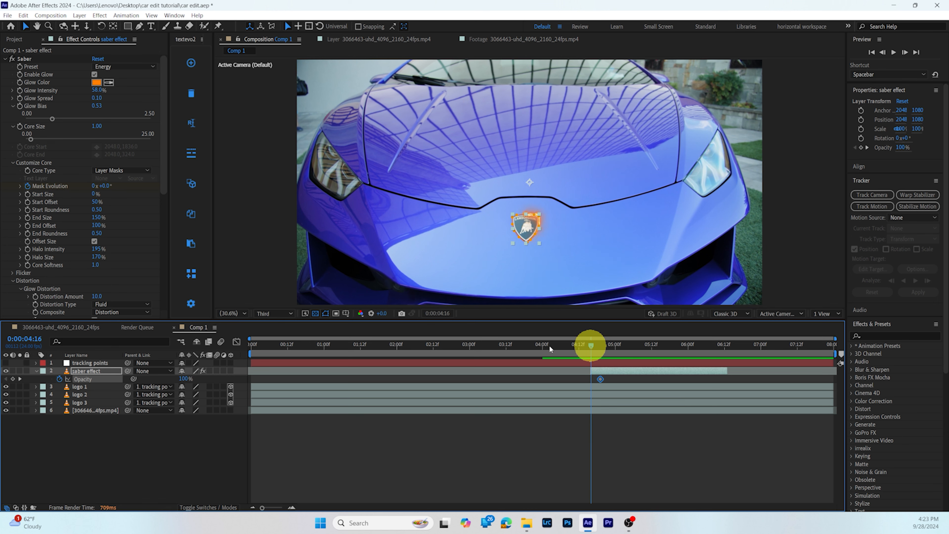
pyautogui.click(182, 379)
pyautogui.moveTo(182, 379); pyautogui.dragTo(66, 375)
# - Fade the saber effect layer out from 100% opacity at 0:00:06:10 to 0:00:06:13, and apply Easy Ease to its opacity keyframes
pyautogui.moveTo(597, 342); pyautogui.dragTo(720, 368)
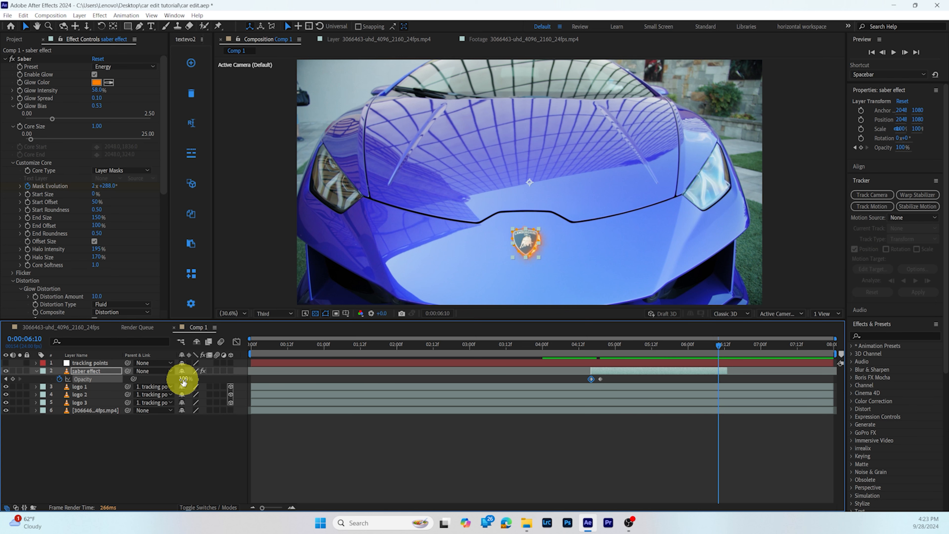
pyautogui.moveTo(183, 382); pyautogui.dragTo(84, 377)
pyautogui.moveTo(718, 344); pyautogui.dragTo(726, 345)
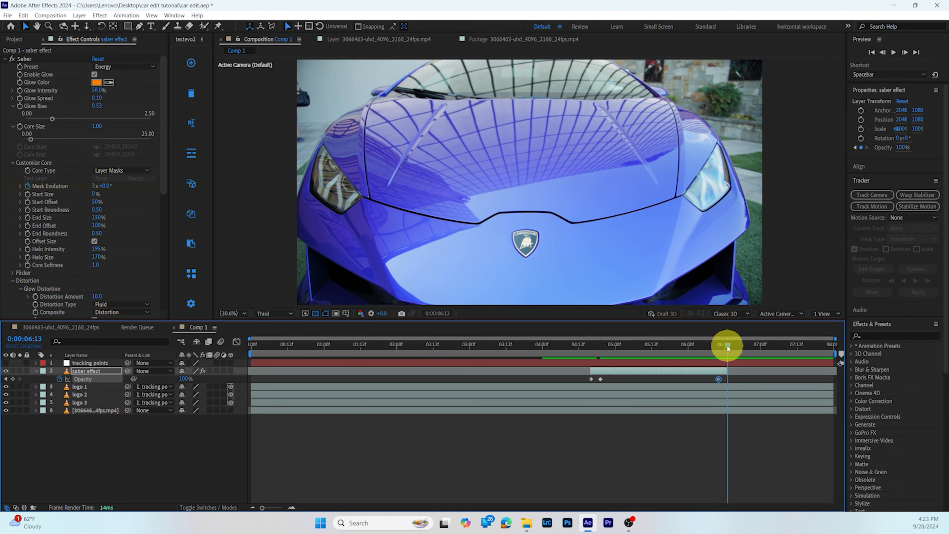
pyautogui.press('F9')
pyautogui.moveTo(572, 347); pyautogui.dragTo(481, 359)
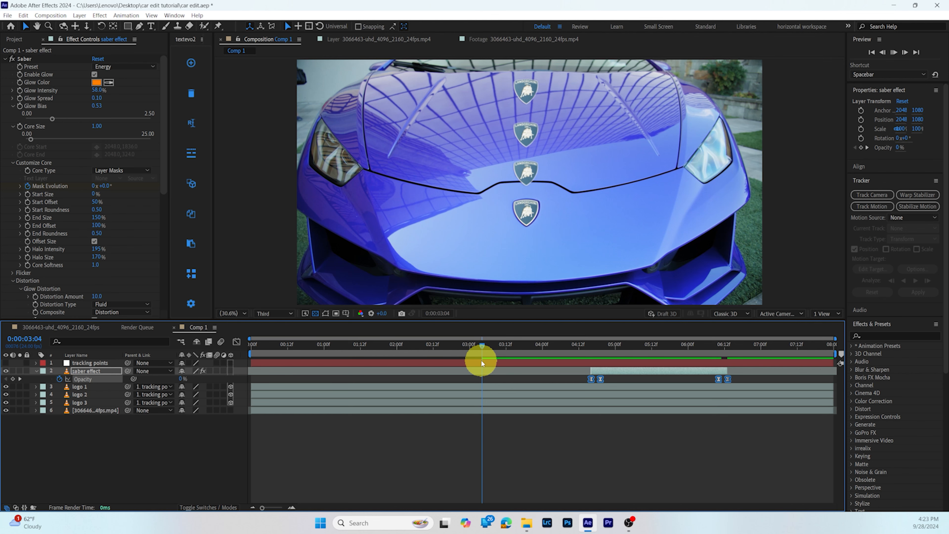
# - Enable motion blur on the saber effect, logo 1, logo 2 and logo 3 layers in Comp 1
pyautogui.moveTo(481, 359); pyautogui.dragTo(434, 374)
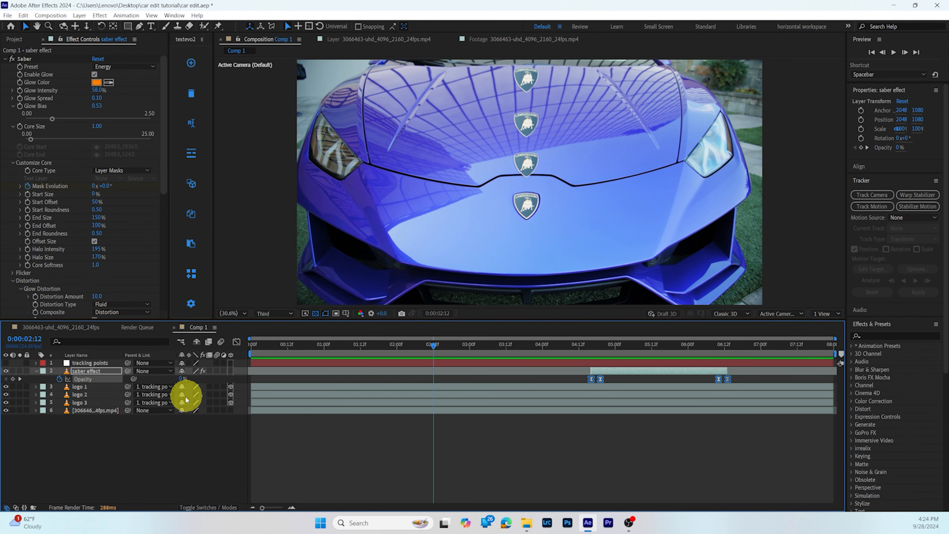
pyautogui.click(216, 371)
pyautogui.click(216, 387)
pyautogui.click(216, 395)
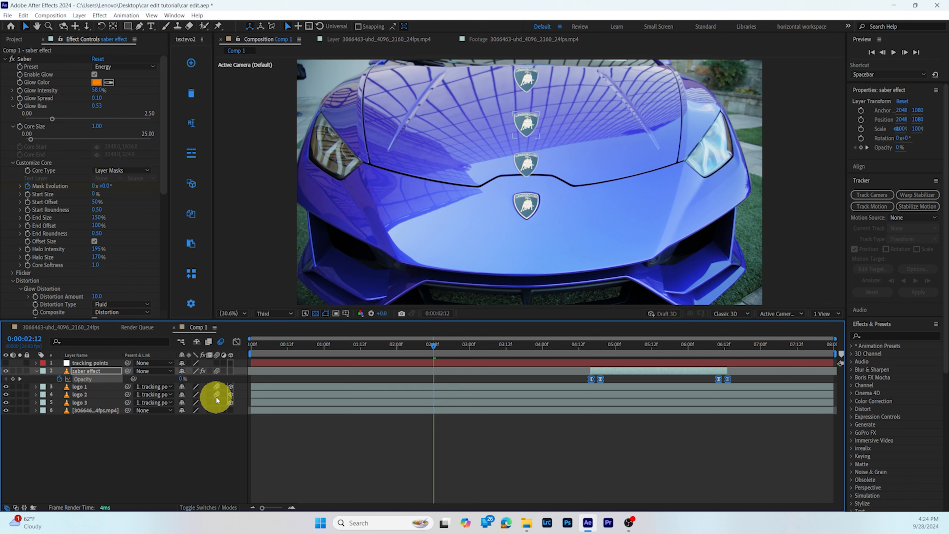
pyautogui.click(217, 402)
# - Scrub through Comp 1 to 0:00:06:14 and compare it with the end of the saber glow in the 3066463-uhd_4096_2160_24fps composition
pyautogui.moveTo(435, 344); pyautogui.dragTo(732, 368)
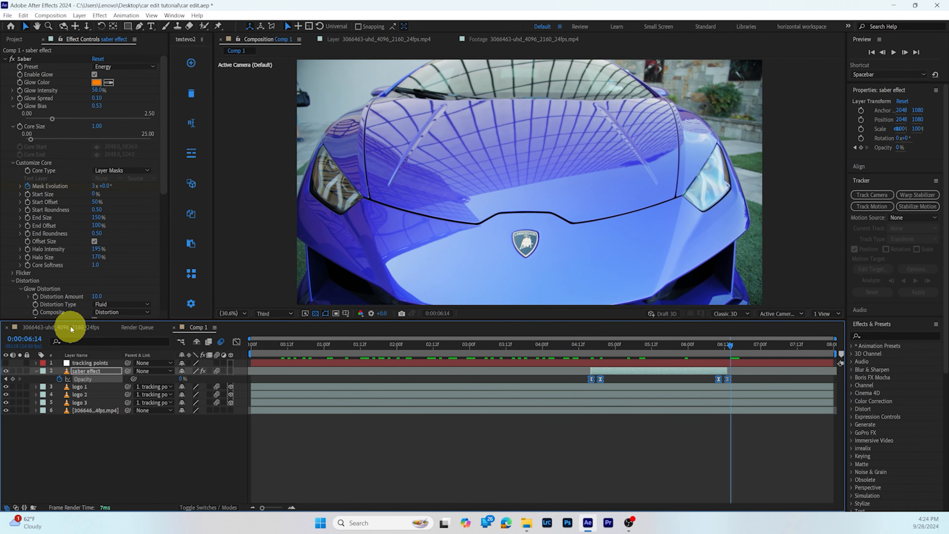
pyautogui.click(94, 327)
pyautogui.moveTo(367, 350); pyautogui.dragTo(531, 372)
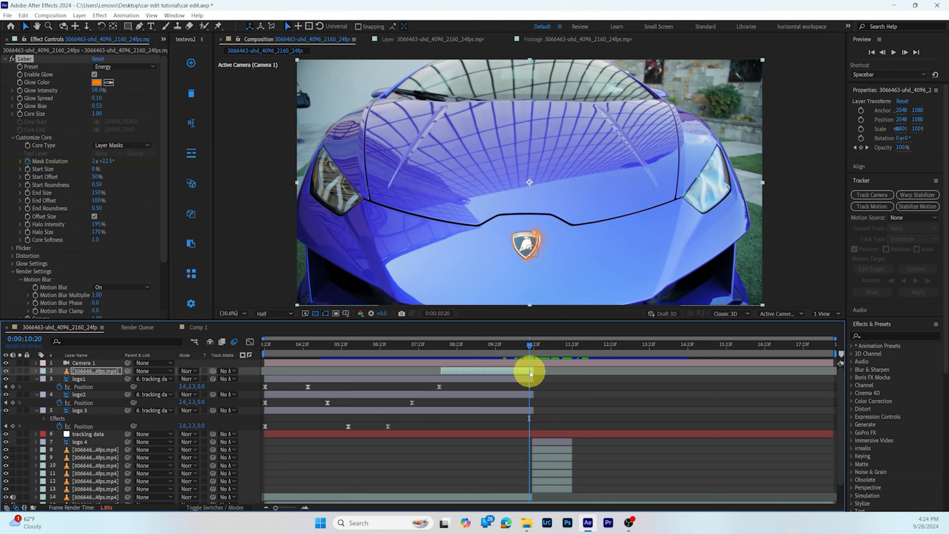
pyautogui.click(201, 330)
# - Collapse the saber effect layer's properties and add a one-node camera with the offered settings to Comp 1
pyautogui.click(77, 451)
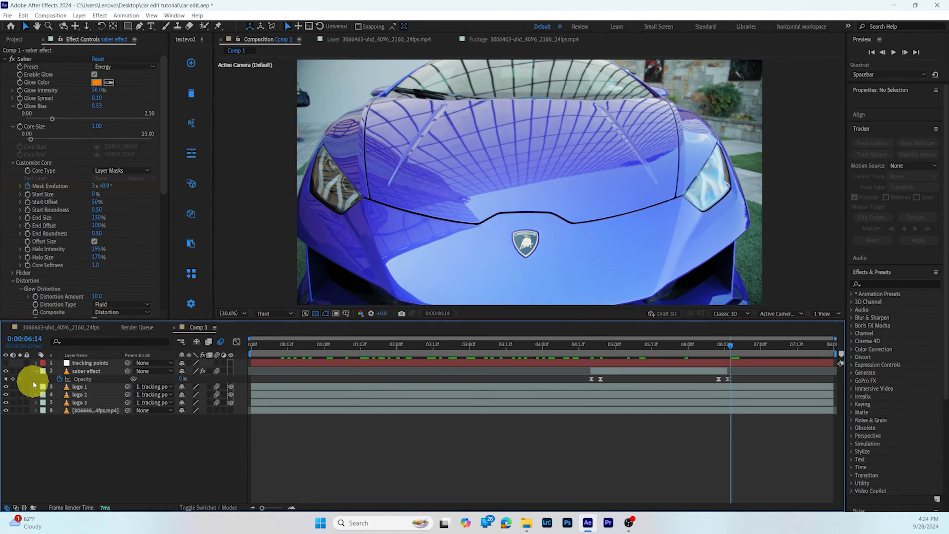
pyautogui.click(36, 371)
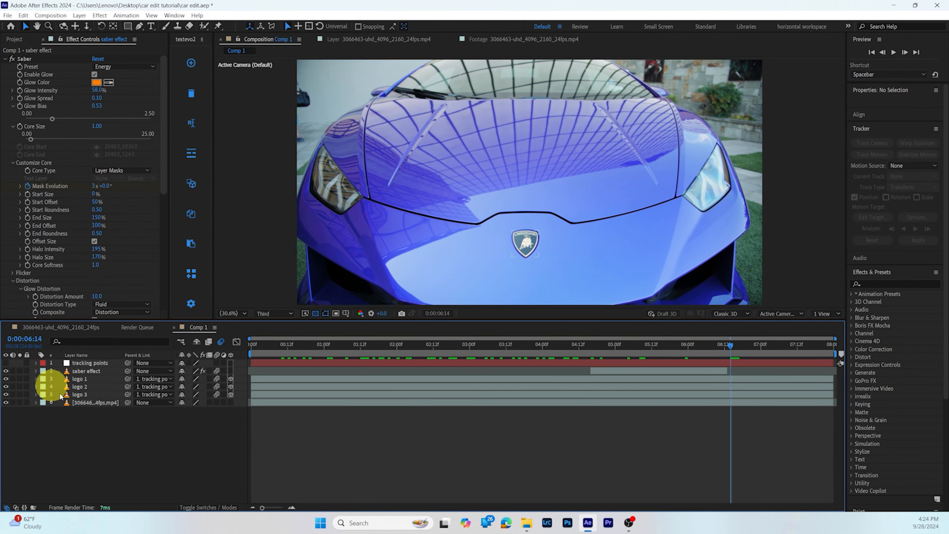
pyautogui.rightClick(86, 424)
pyautogui.moveTo(131, 314)
pyautogui.click(235, 358)
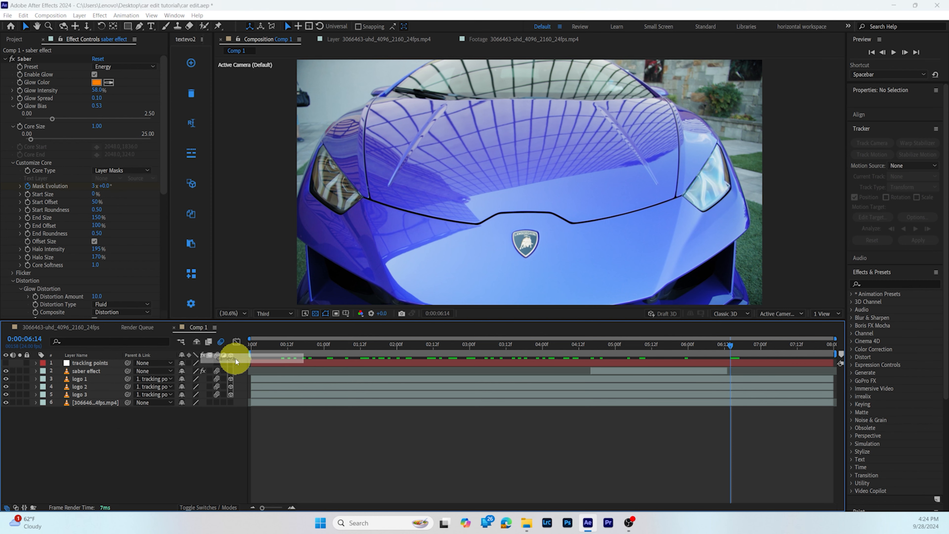
pyautogui.click(569, 360)
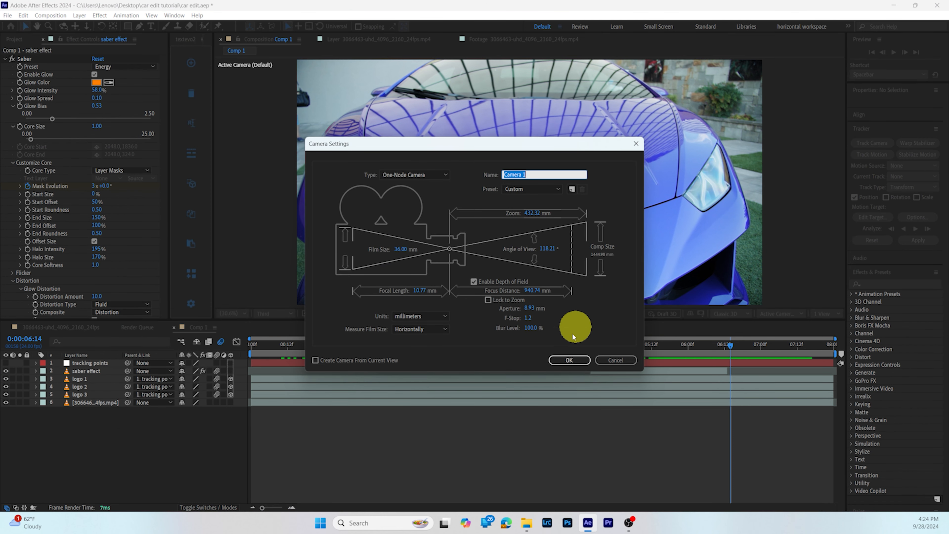
pyautogui.click(557, 362)
# - Duplicate the car footage layer, split the copy at 0:00:06:13 and delete its earlier part
pyautogui.moveTo(729, 346)
pyautogui.mouseDown()
pyautogui.moveTo(581, 364)
pyautogui.moveTo(728, 345)
pyautogui.mouseUp()
pyautogui.click(738, 386)
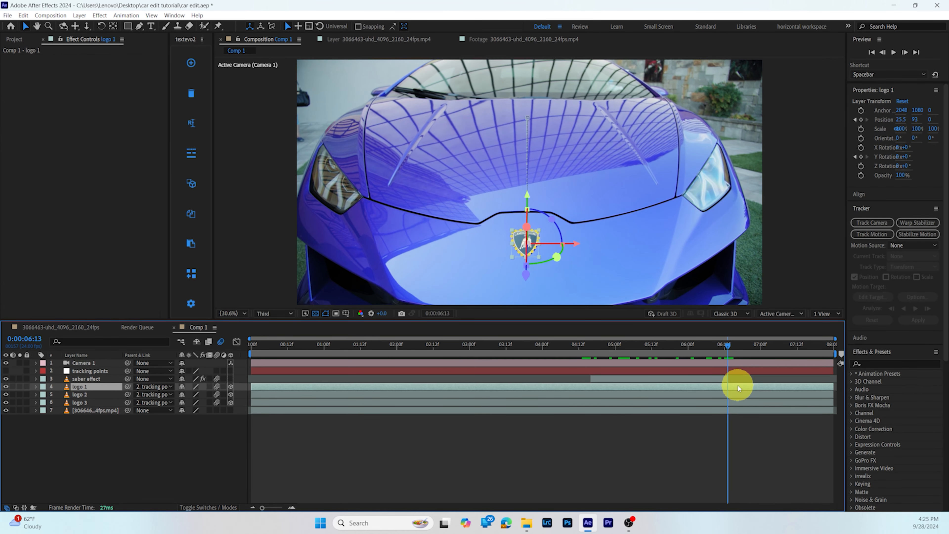
pyautogui.click(86, 409)
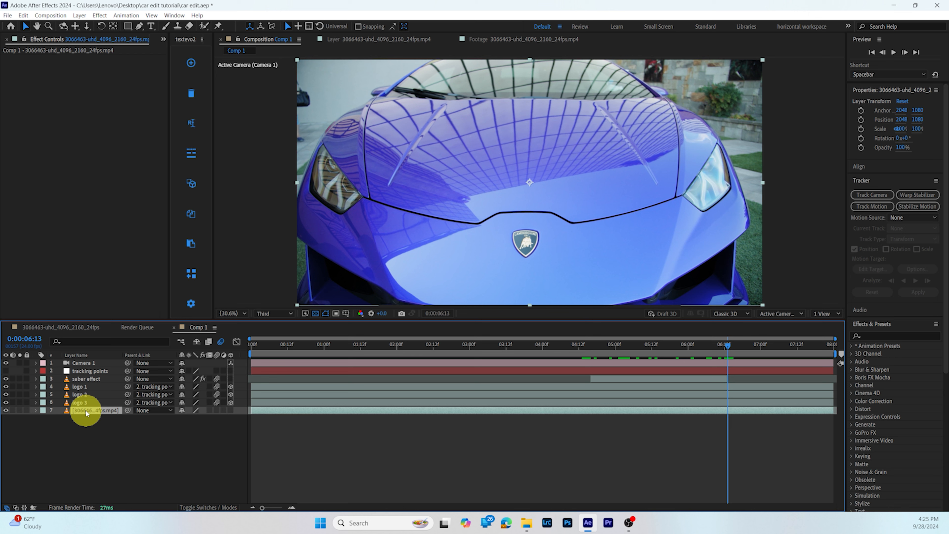
pyautogui.hotkey('ctrl', 'd')
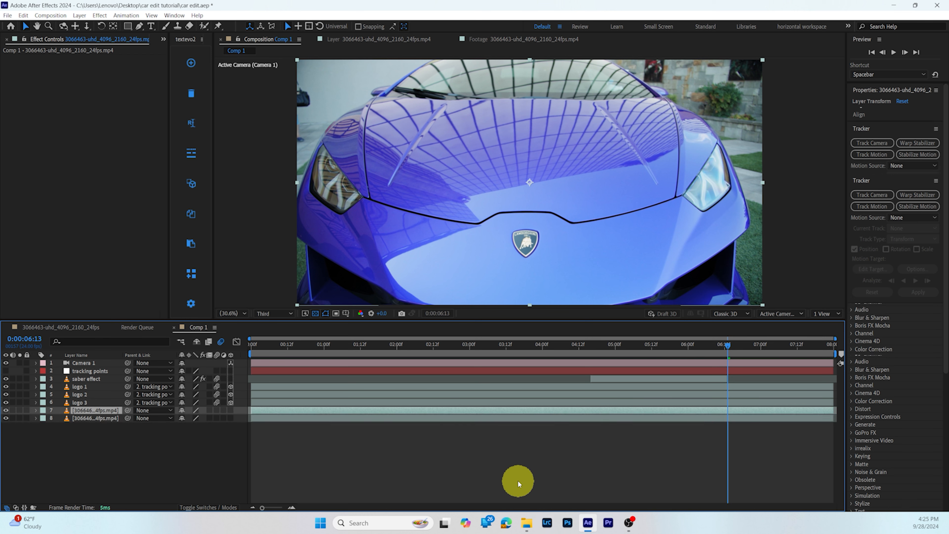
pyautogui.hotkey('ctrl', 'shift', 'd')
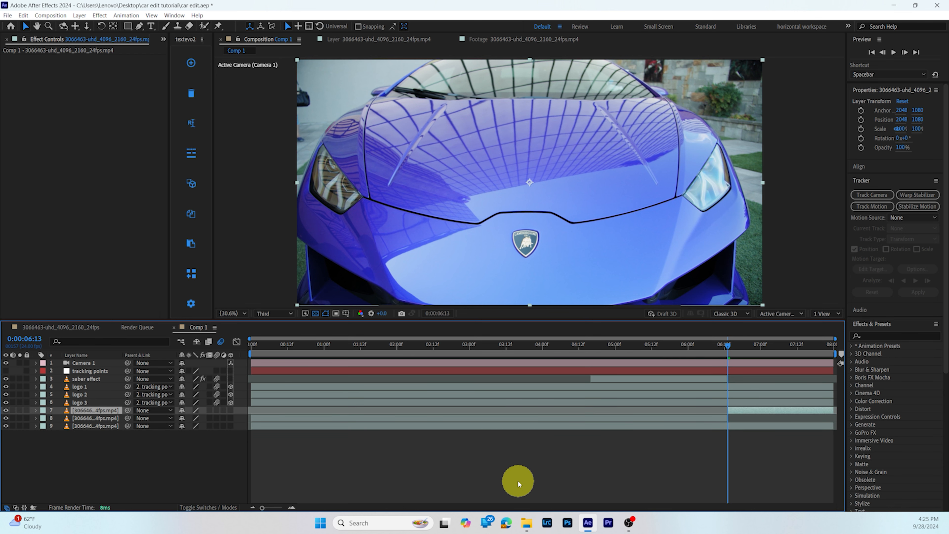
pyautogui.click(677, 418)
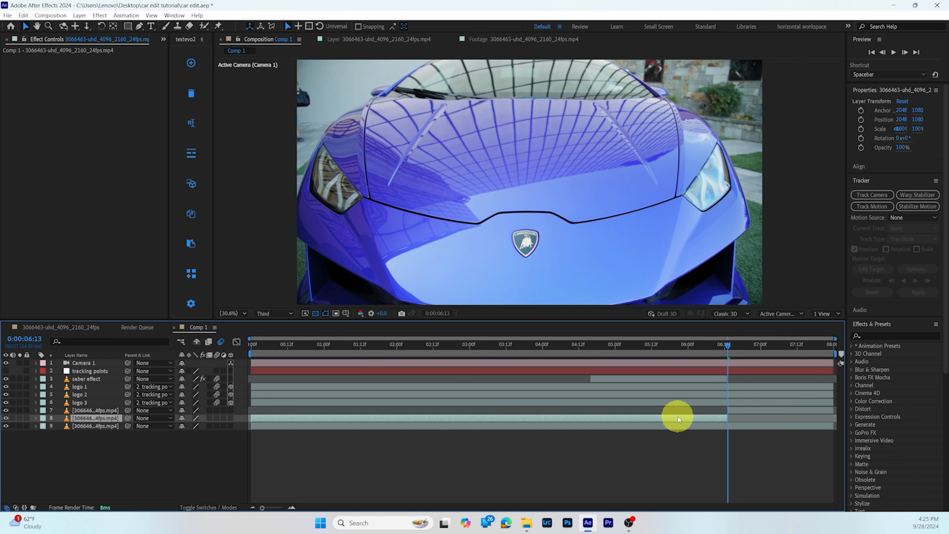
pyautogui.press('Delete')
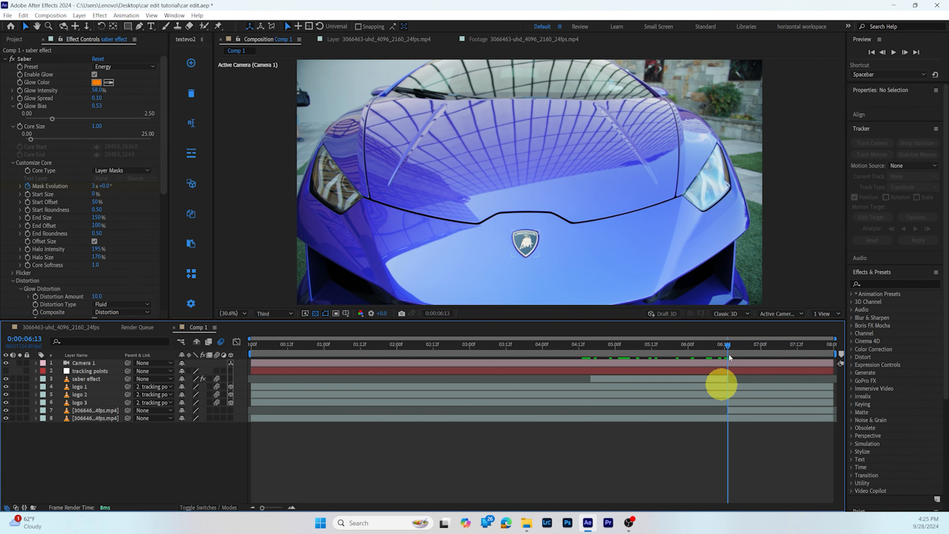
# - Rename the remaining footage segment that starts at 0:00:06:13 as "zoom"
pyautogui.moveTo(728, 344); pyautogui.dragTo(728, 371)
pyautogui.click(738, 411)
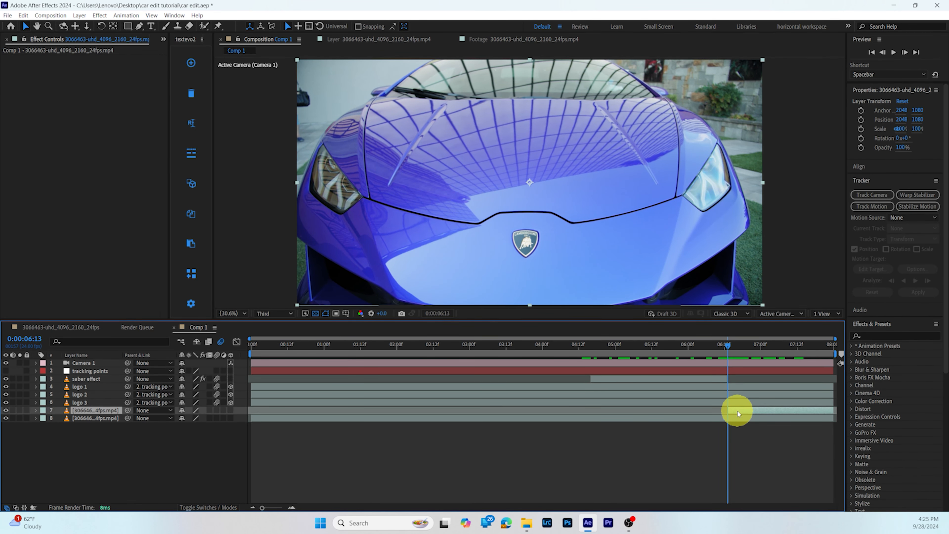
pyautogui.rightClick(97, 410)
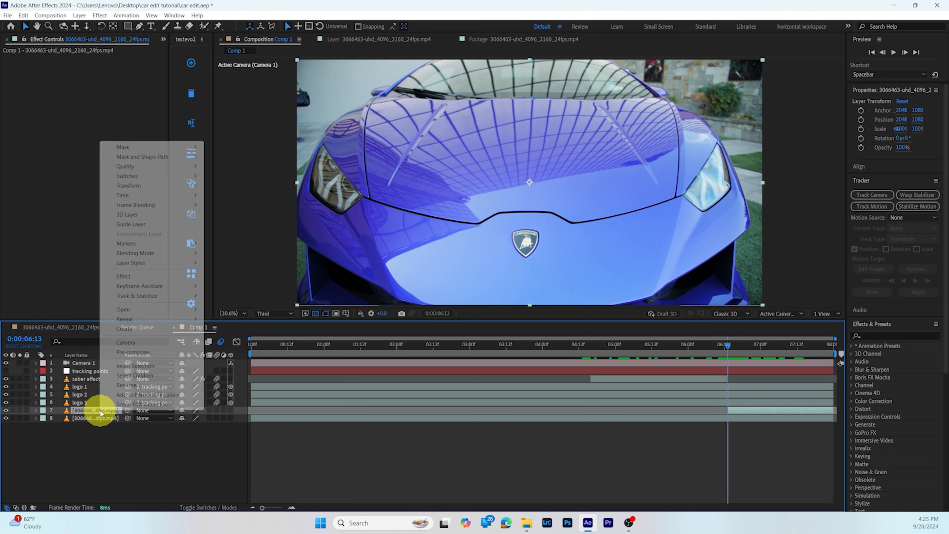
pyautogui.click(126, 385)
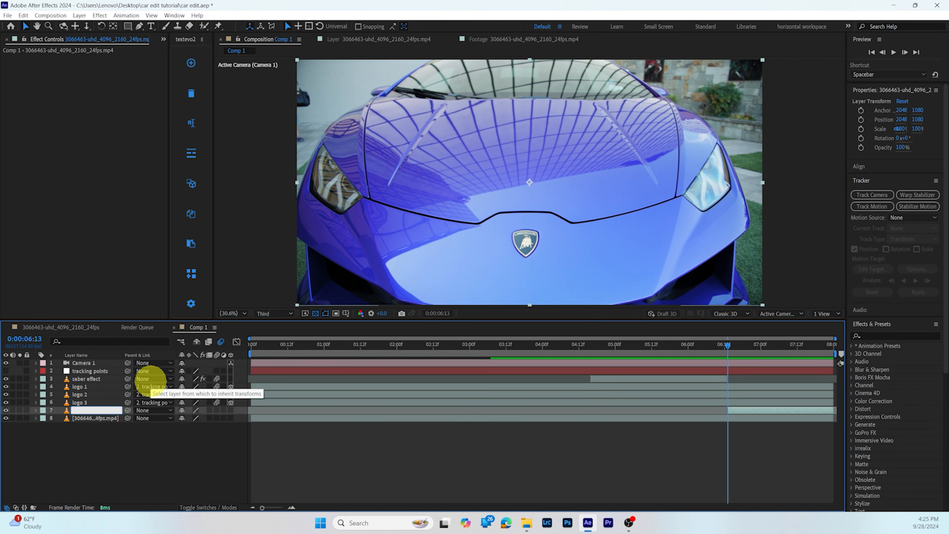
pyautogui.write('zoom')
pyautogui.press('Return')
pyautogui.click(738, 412)
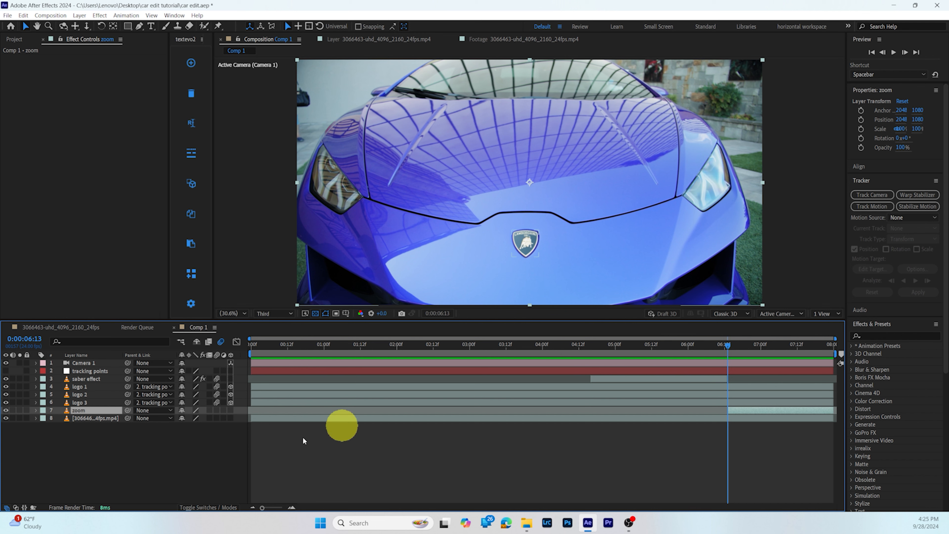
# - Duplicate the logo 1 layer and rename the copy as "logo door"
pyautogui.click(94, 389)
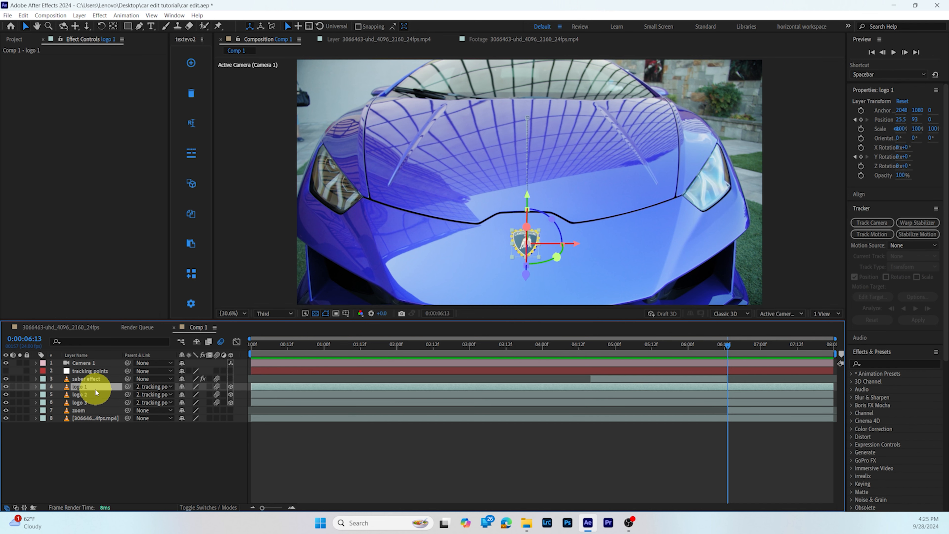
pyautogui.hotkey('ctrl', 'd')
pyautogui.rightClick(85, 389)
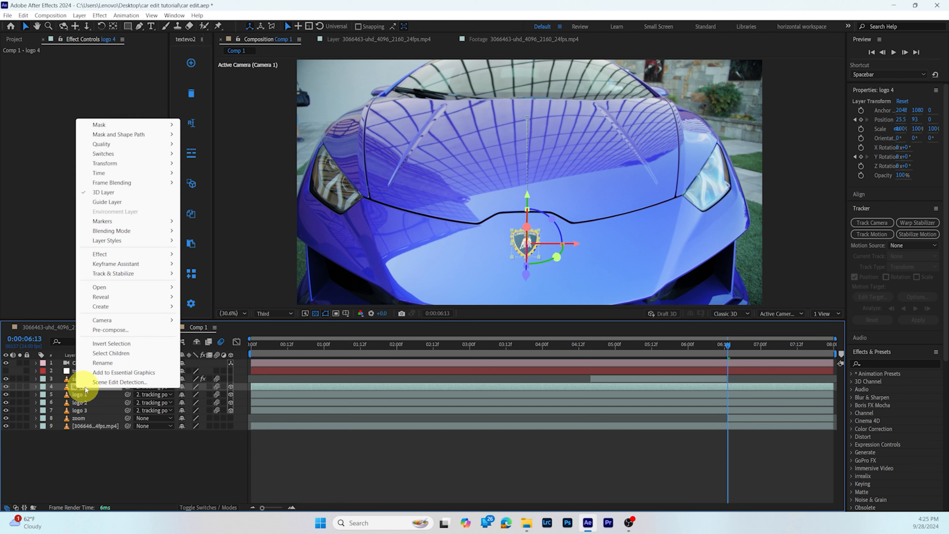
pyautogui.click(106, 363)
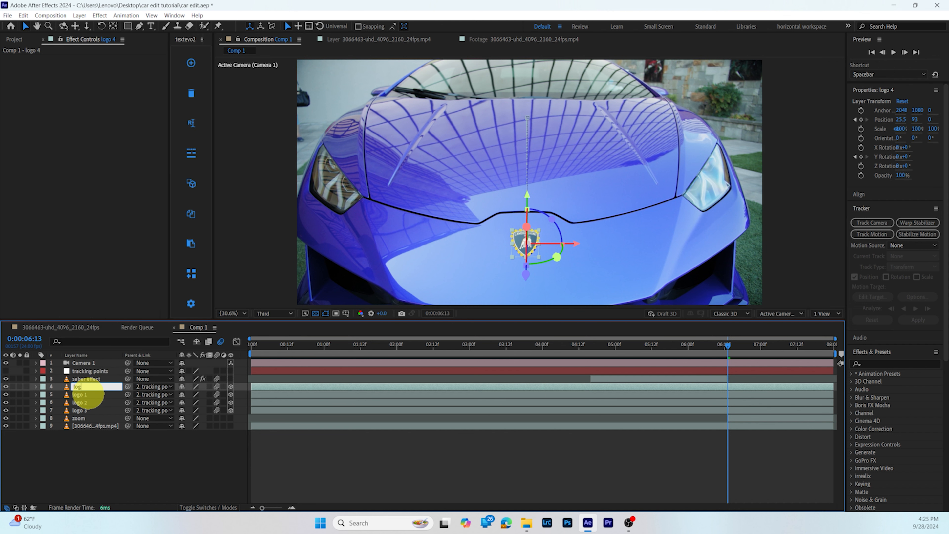
pyautogui.press('Return')
pyautogui.click(118, 463)
pyautogui.click(101, 386)
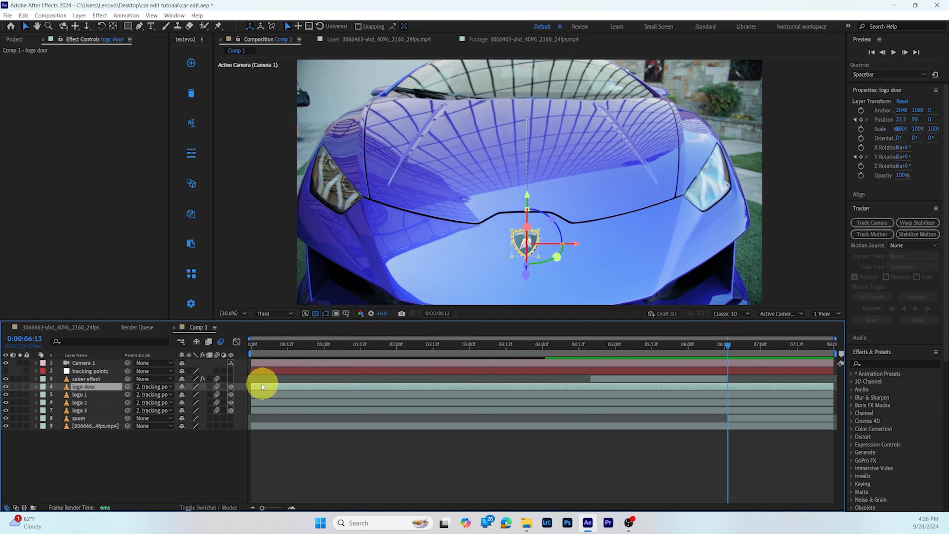
# - Trim logo door to start at 0:00:06:13 and logo 1, logo 2 and logo 3 to end at 0:00:06:13
pyautogui.moveTo(250, 385); pyautogui.dragTo(726, 381)
pyautogui.click(830, 395)
pyautogui.moveTo(831, 396); pyautogui.dragTo(726, 397)
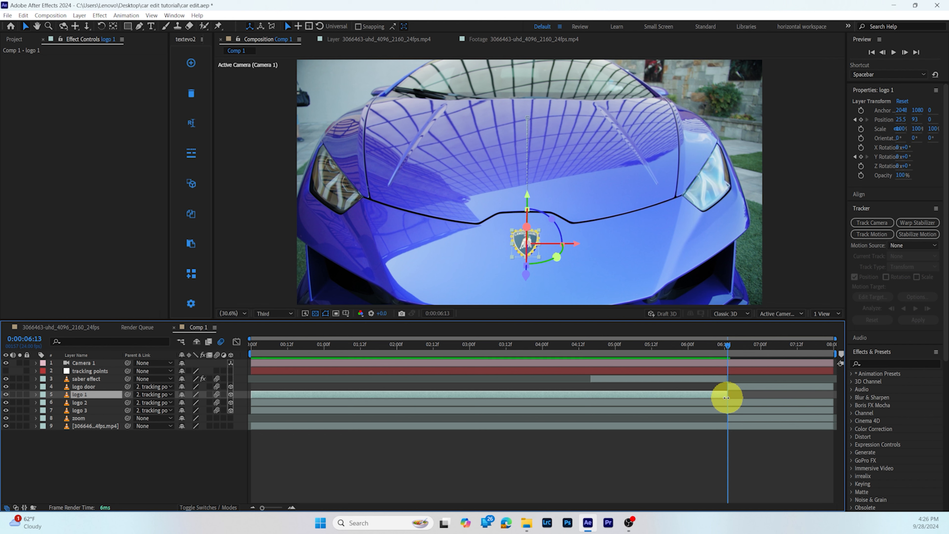
pyautogui.moveTo(832, 402); pyautogui.dragTo(736, 406)
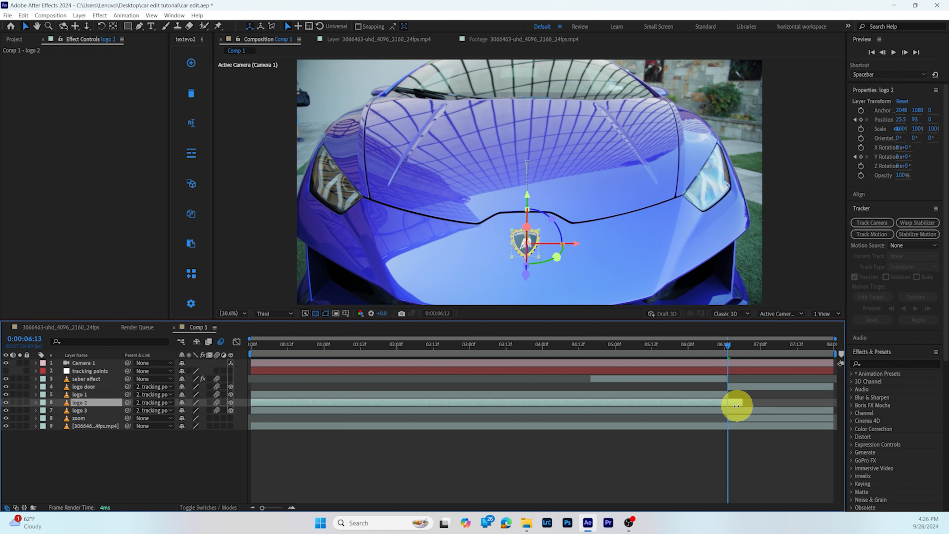
pyautogui.click(727, 410)
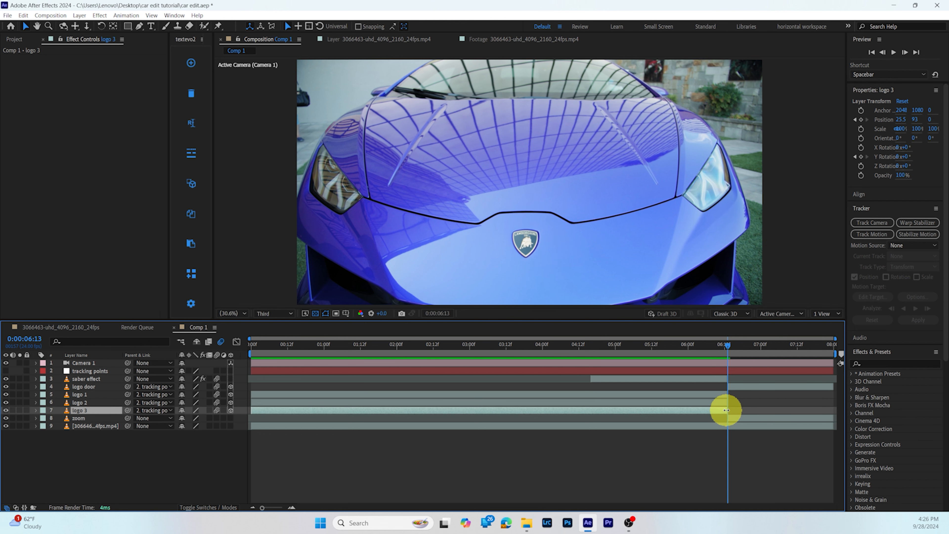
pyautogui.moveTo(729, 345); pyautogui.dragTo(728, 353)
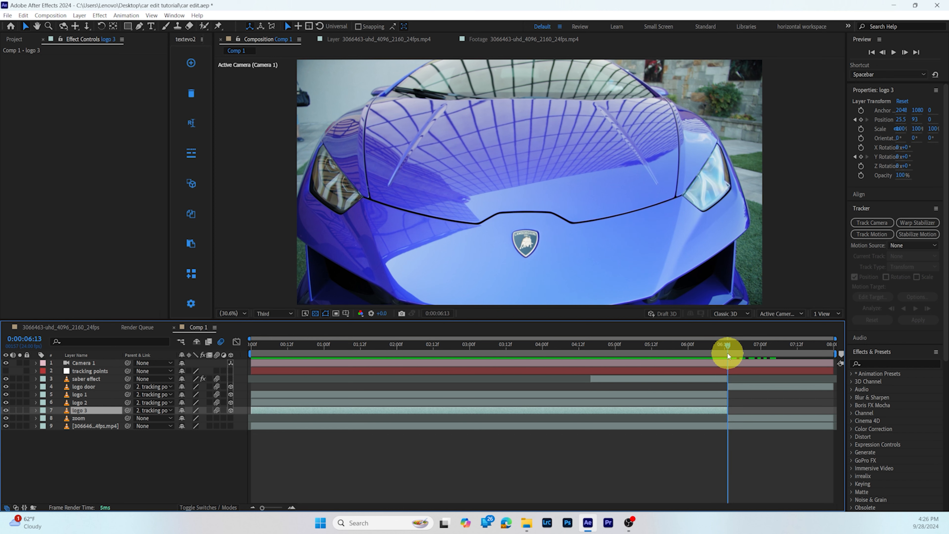
# - Clear the logo door layer's inherited Position and Y Rotation keyframes and set new Position and Z Rotation keyframes at 0:00:06:13
pyautogui.click(740, 386)
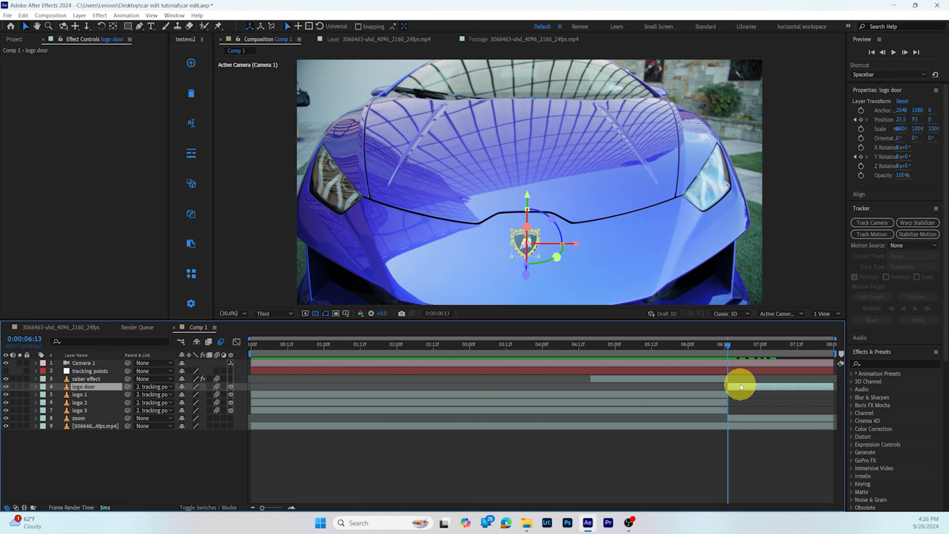
pyautogui.press('p')
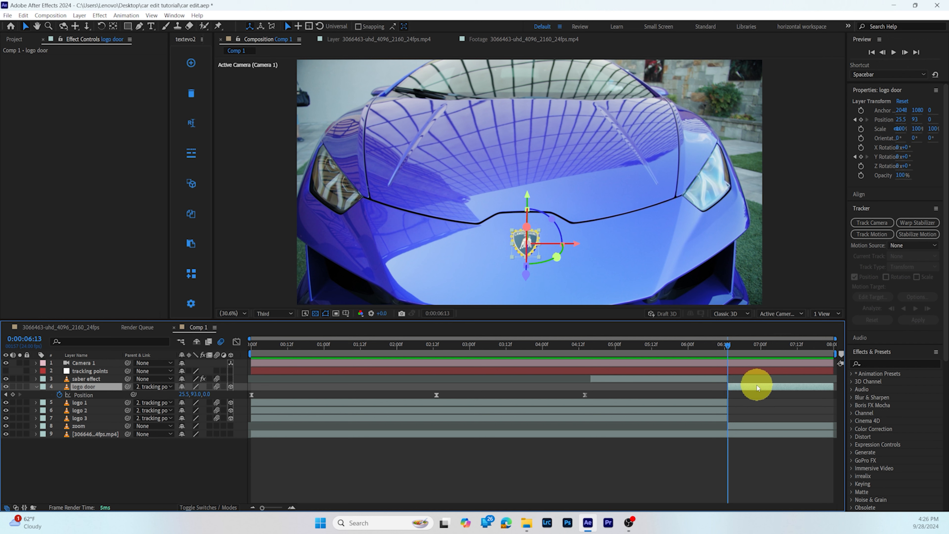
pyautogui.click(59, 395)
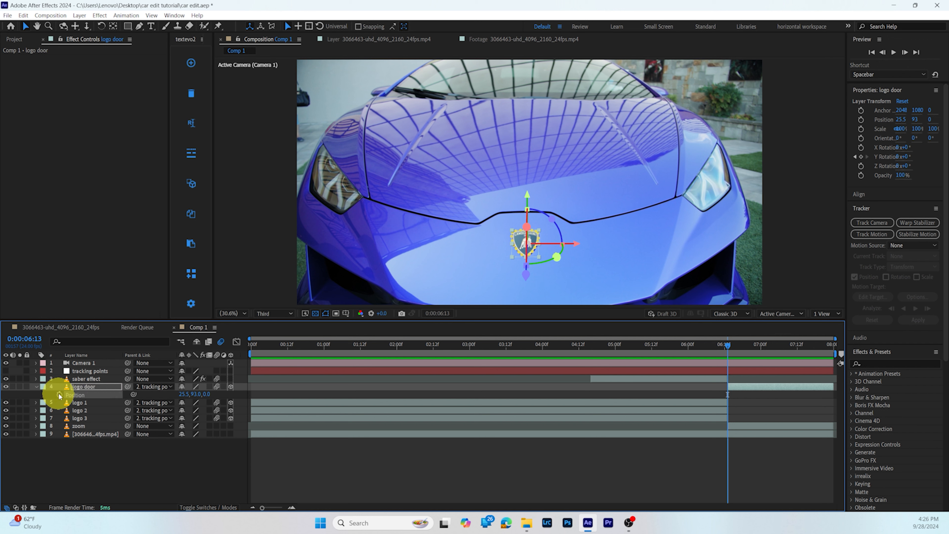
pyautogui.click(59, 393)
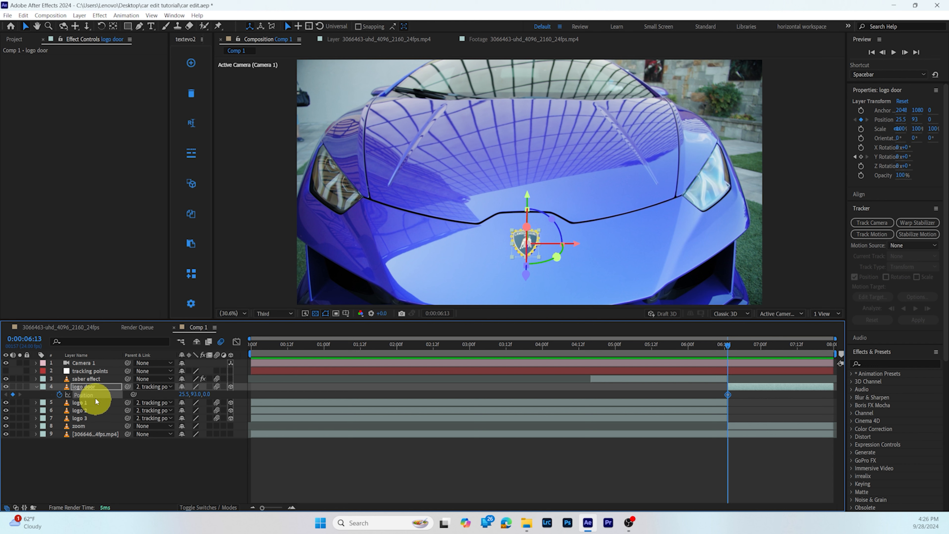
pyautogui.press('r')
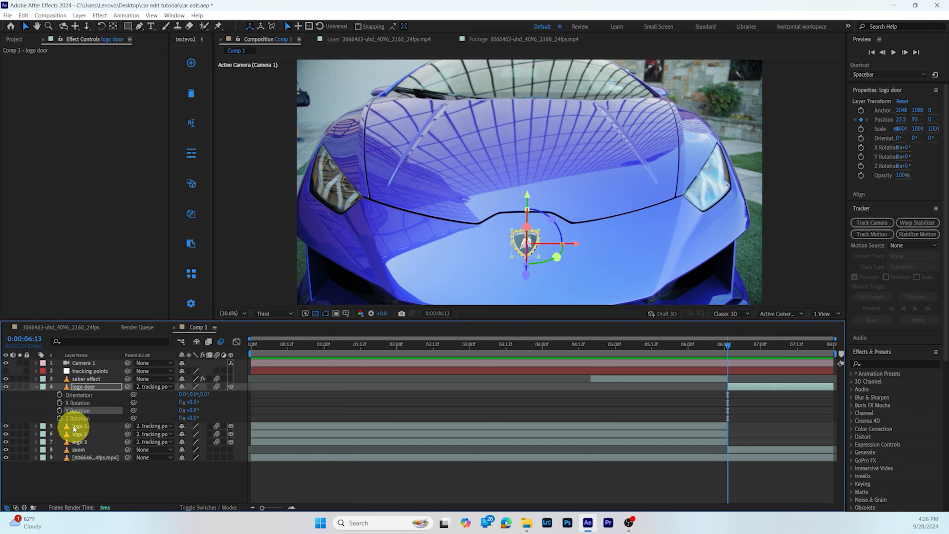
pyautogui.click(59, 419)
# - Try to rotate the logo door badge by about 29.7° around its Z axis at 0:00:07:11, and undo the rotation
pyautogui.moveTo(726, 345); pyautogui.dragTo(794, 355)
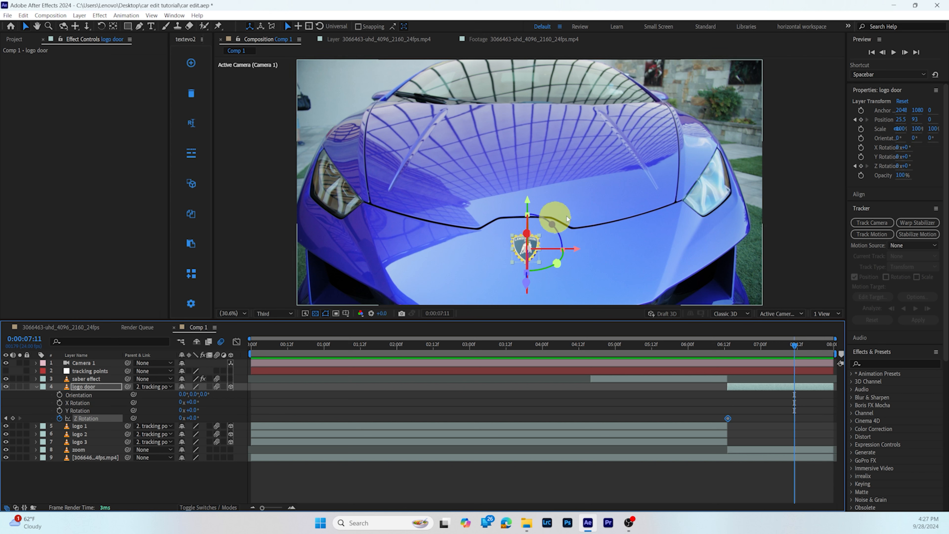
pyautogui.moveTo(551, 220); pyautogui.dragTo(561, 239)
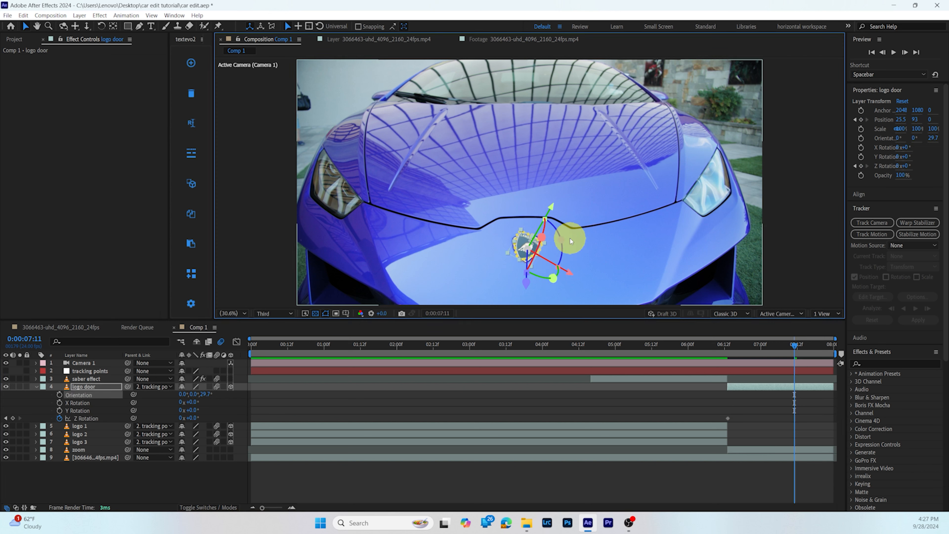
pyautogui.hotkey('ctrl', 'z')
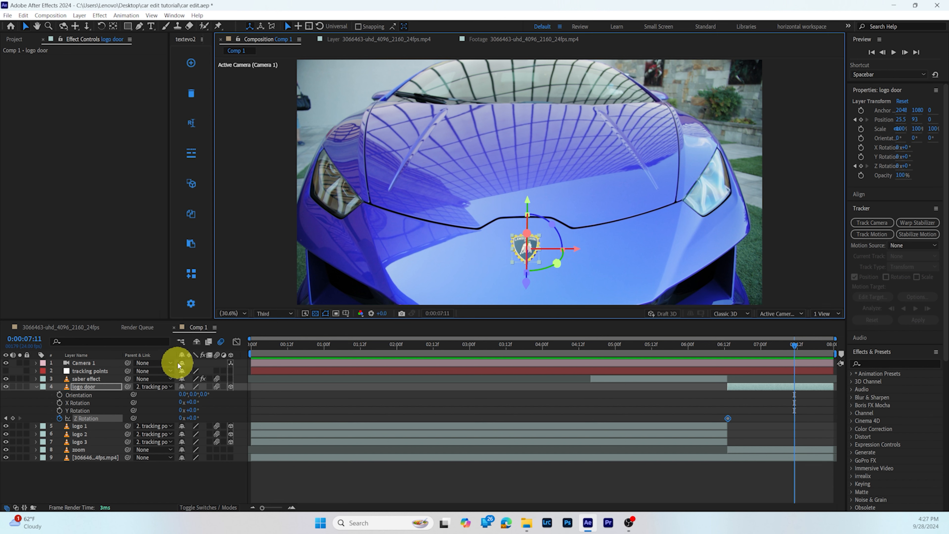
# - Move the logo door layer's anchor point from the badge's centre to its bottom tip
pyautogui.click(240, 317)
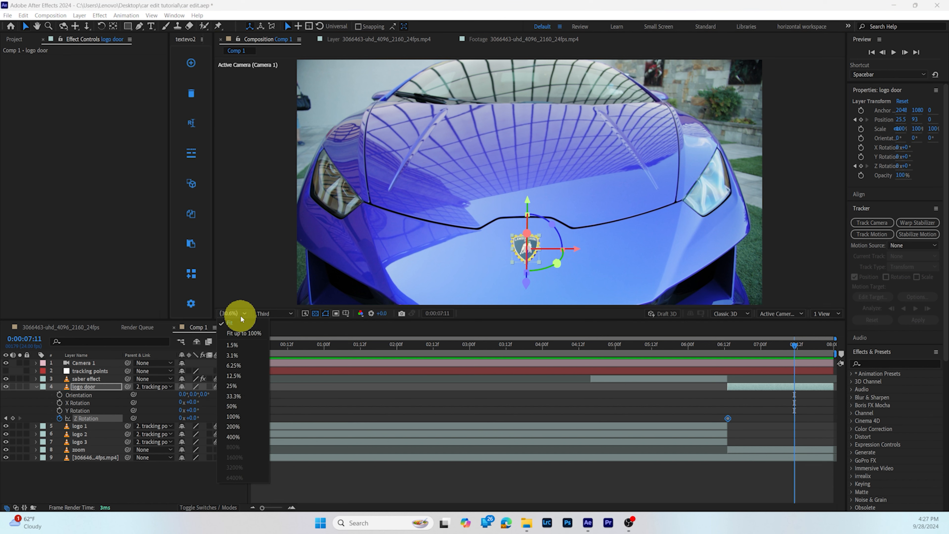
pyautogui.click(237, 416)
pyautogui.press('h')
pyautogui.moveTo(466, 278); pyautogui.dragTo(429, 74)
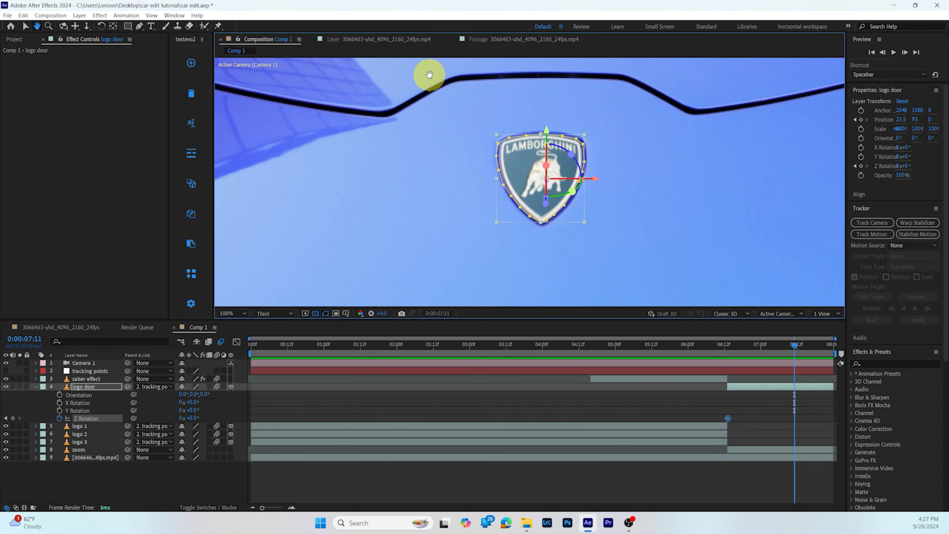
pyautogui.click(113, 29)
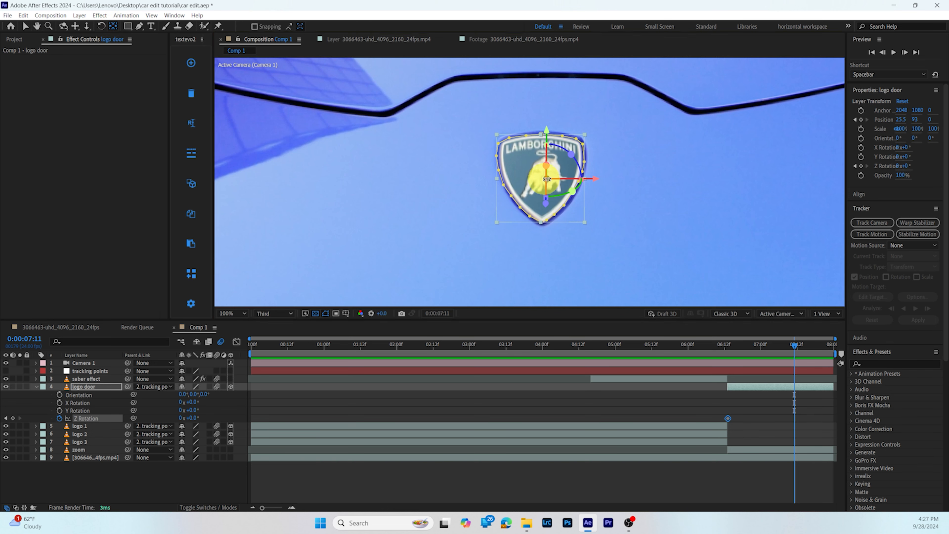
pyautogui.moveTo(547, 178); pyautogui.dragTo(541, 222)
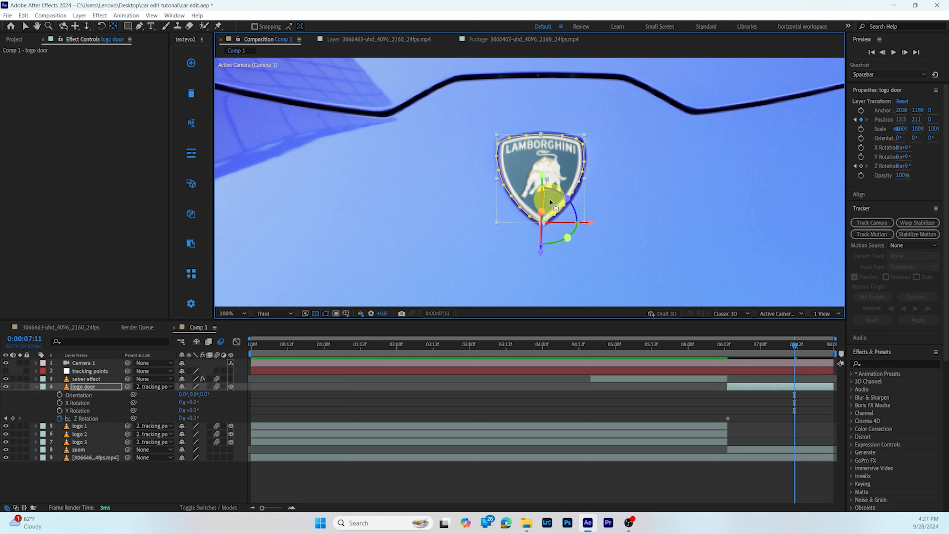
# - Set the logo door layer's Z Rotation to 175° at 0:00:07:11 so the badge swings around its bottom tip
pyautogui.press('v')
pyautogui.moveTo(557, 193); pyautogui.dragTo(598, 323)
pyautogui.moveTo(193, 418); pyautogui.dragTo(289, 435)
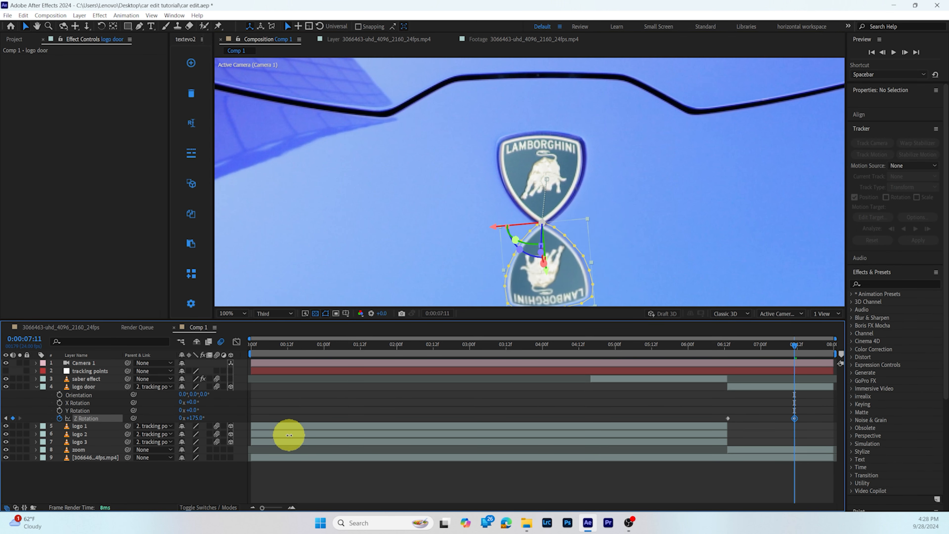
# - Draw a closed mask along the Lamborghini badge's outline on the zoom layer with the Pen tool at 0:00:07:11
pyautogui.click(752, 450)
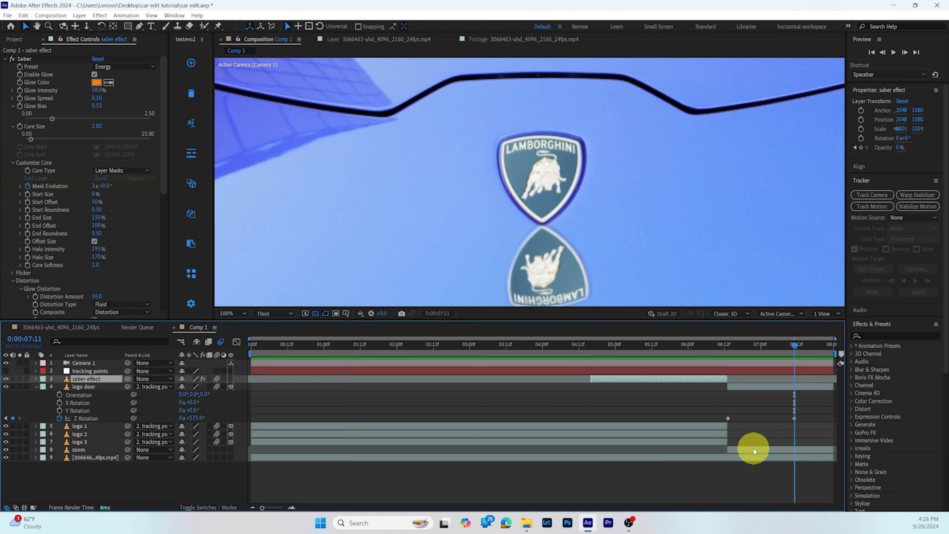
pyautogui.click(753, 450)
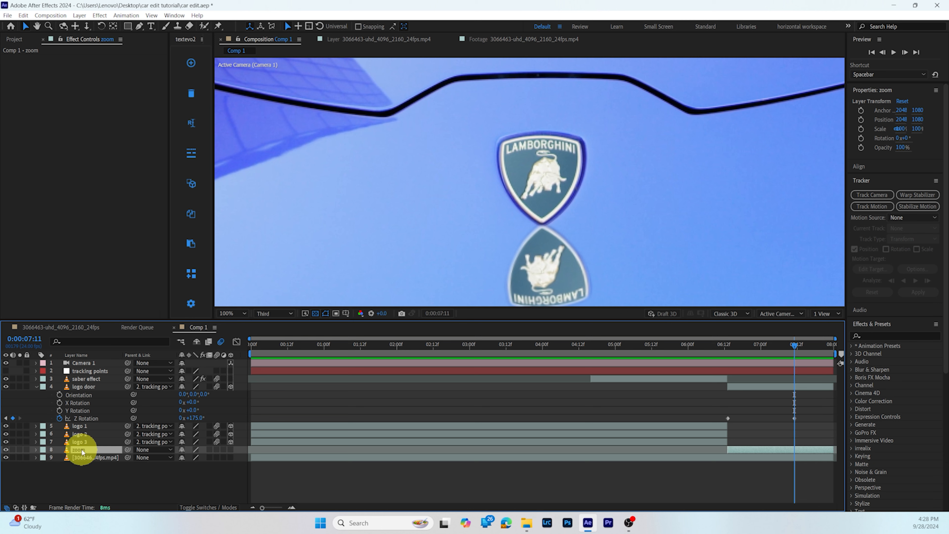
pyautogui.click(140, 28)
pyautogui.click(541, 225)
pyautogui.click(513, 201)
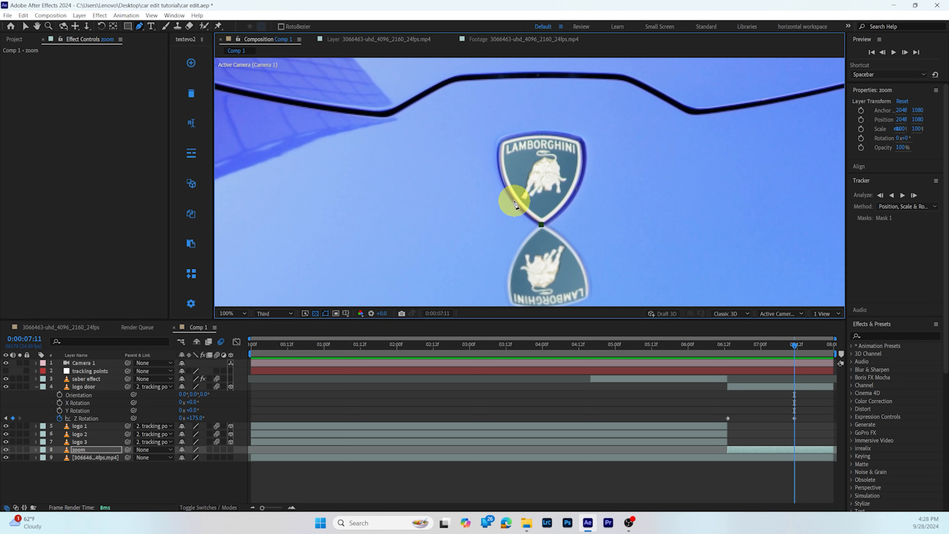
pyautogui.click(498, 171)
pyautogui.click(500, 142)
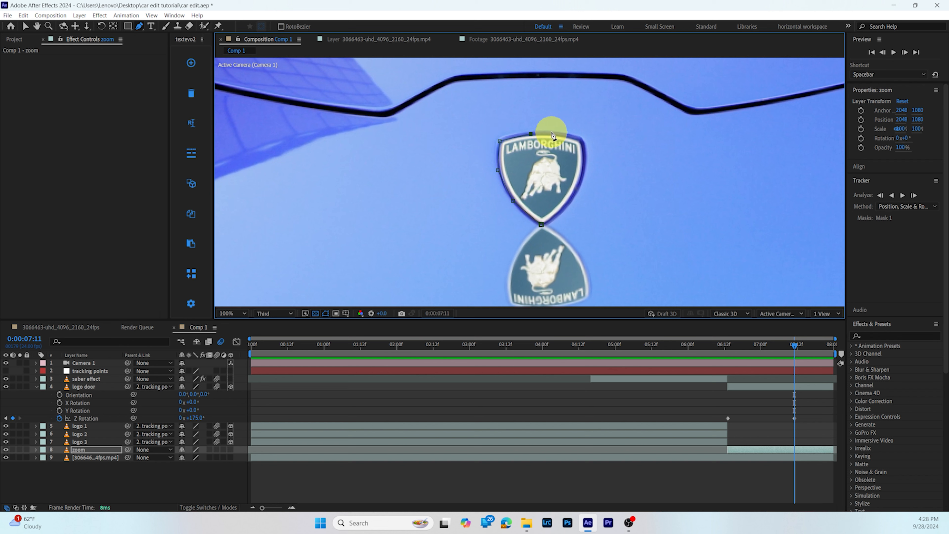
pyautogui.click(564, 211)
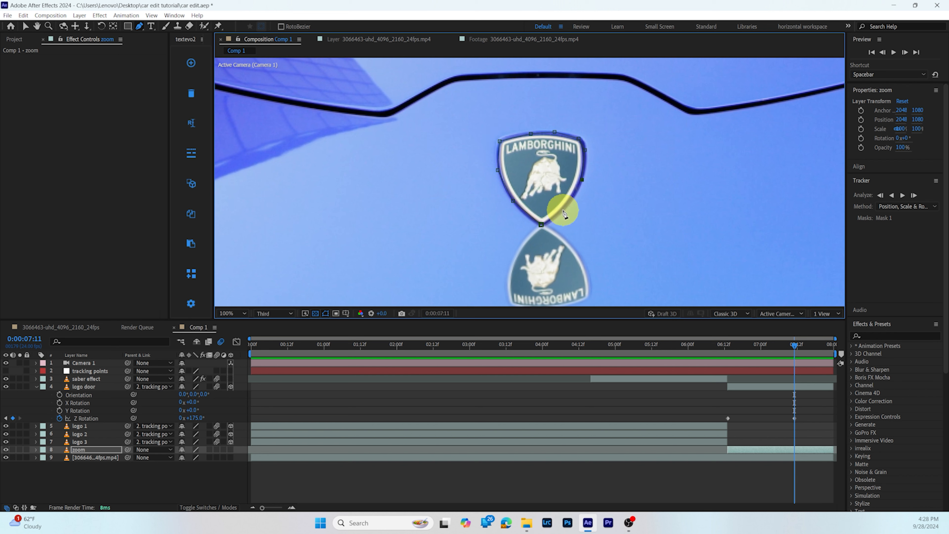
# - Set the zoom layer's Mask 1 to Subtract and track it backward and forward from 0:00:07:11 across the layer
pyautogui.click(86, 451)
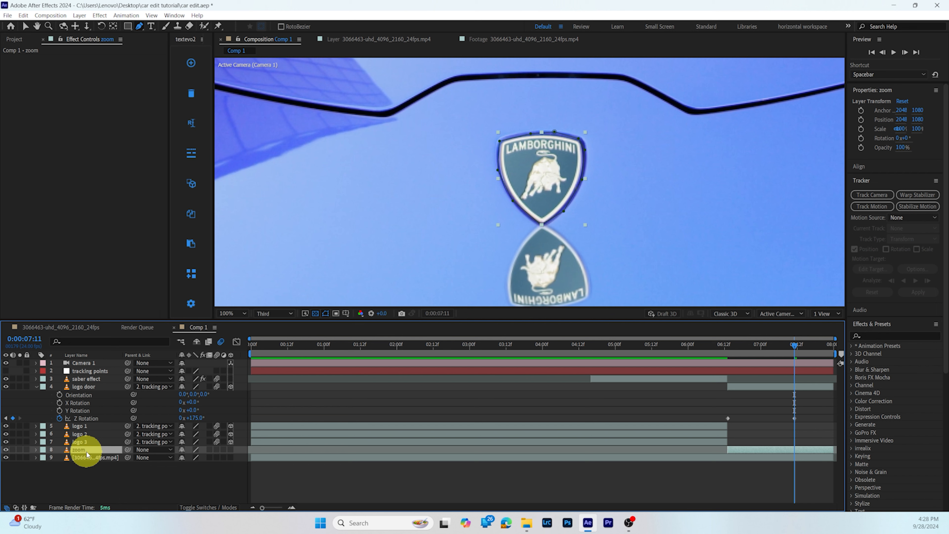
pyautogui.press('m')
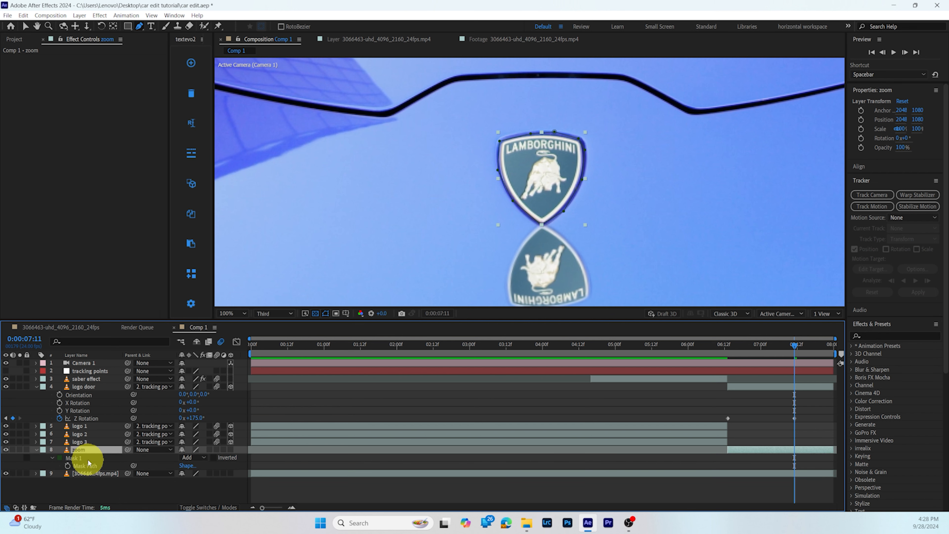
pyautogui.rightClick(90, 463)
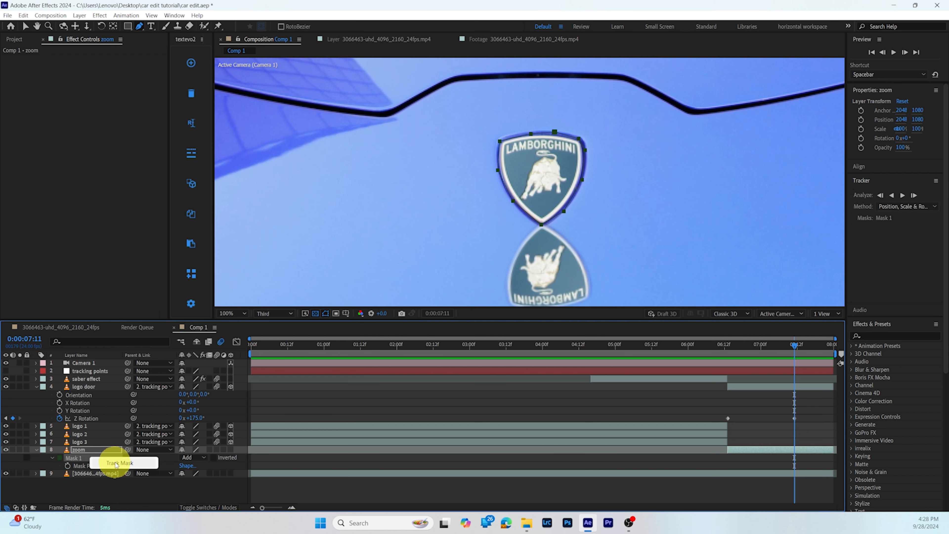
pyautogui.click(116, 463)
pyautogui.click(891, 195)
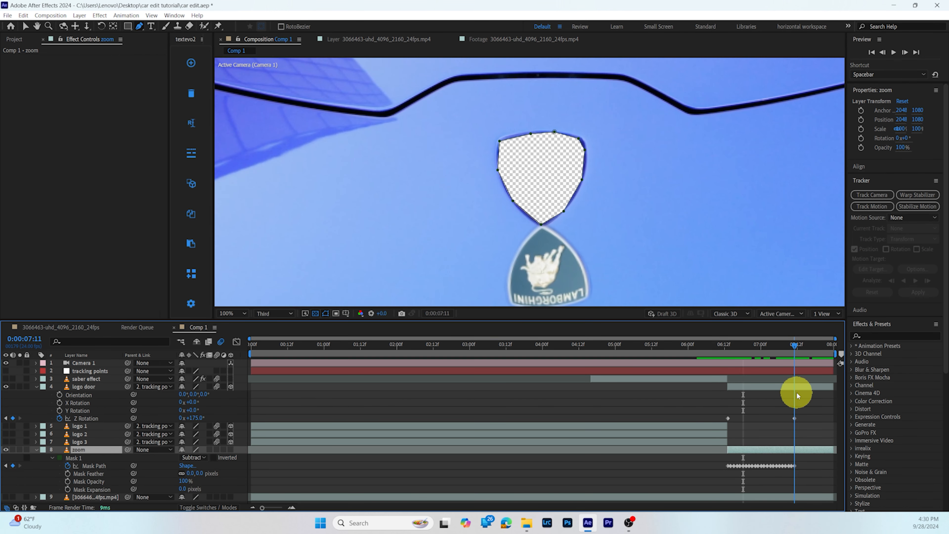
pyautogui.click(91, 462)
pyautogui.click(903, 195)
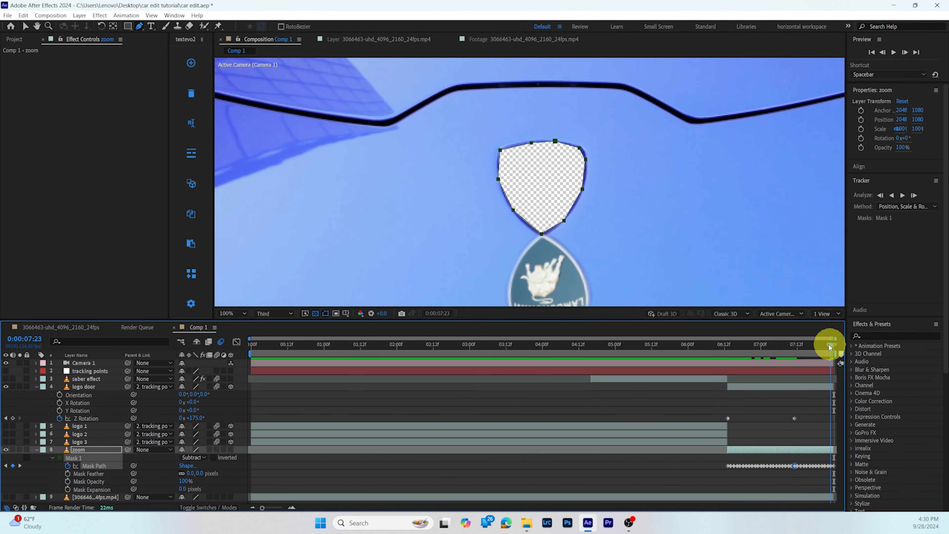
# - Set the zoom layer's Mask 1 feather to 5 pixels and its expansion to -7 pixels
pyautogui.moveTo(828, 347); pyautogui.dragTo(777, 361)
pyautogui.click(188, 477)
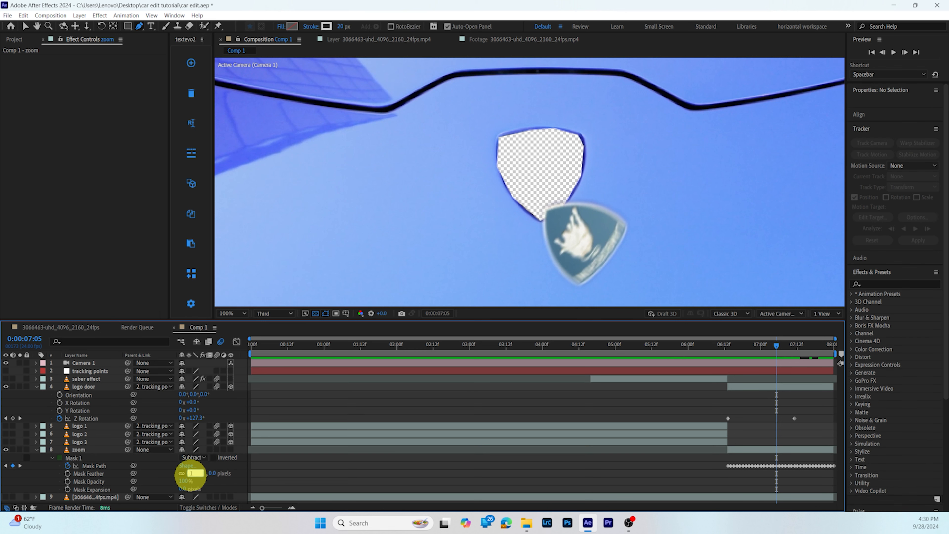
pyautogui.write('10')
pyautogui.press('Return')
pyautogui.moveTo(182, 489); pyautogui.dragTo(185, 490)
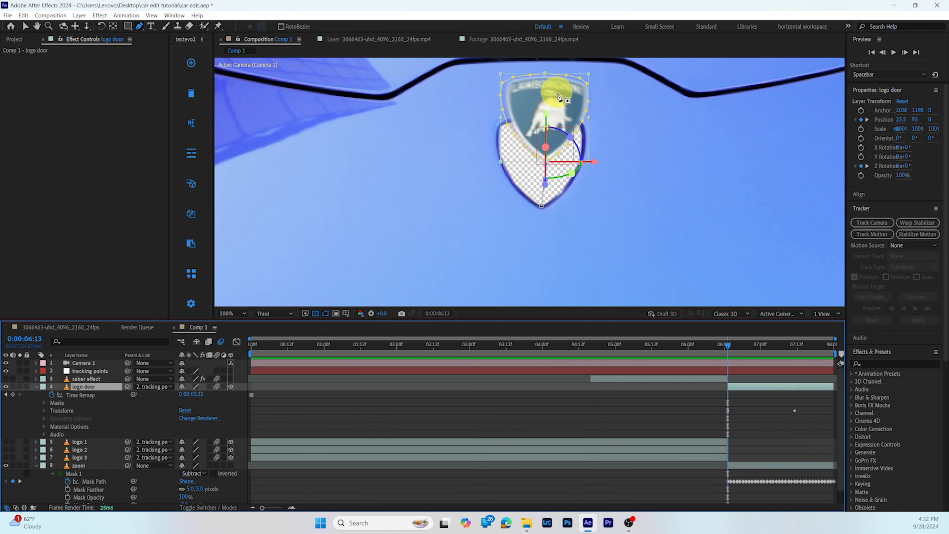
# - Reposition the logo door badge over the masked hole at 0:00:06:13 and set its scale to 112%
pyautogui.click(25, 27)
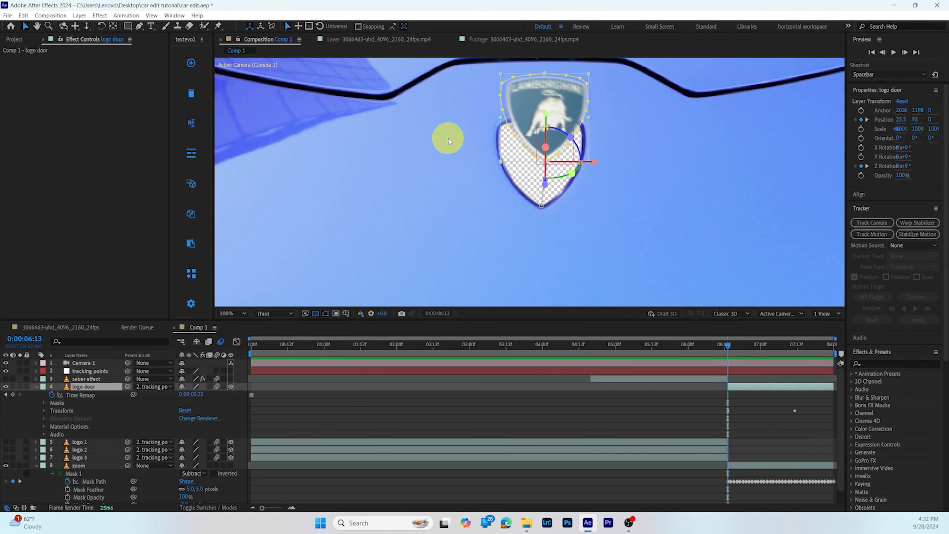
pyautogui.moveTo(553, 112); pyautogui.dragTo(557, 162)
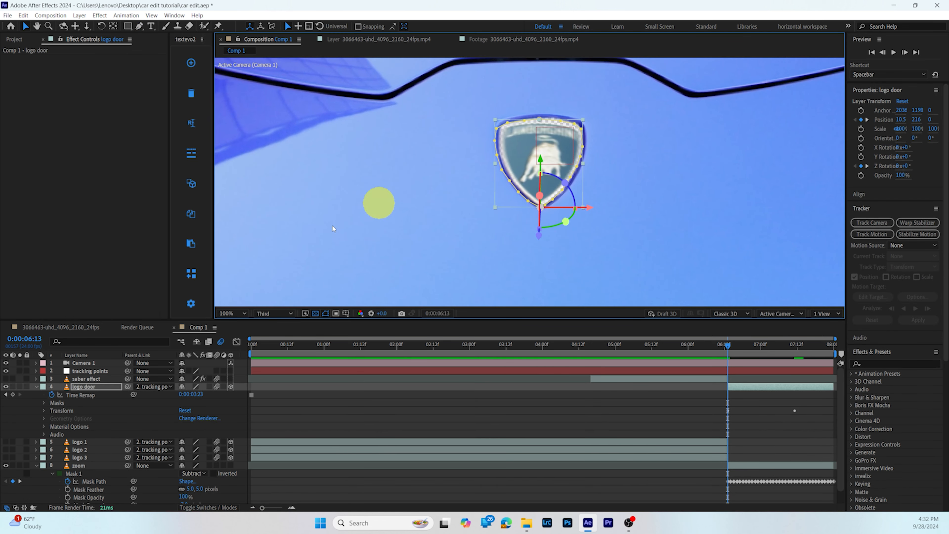
pyautogui.press('s')
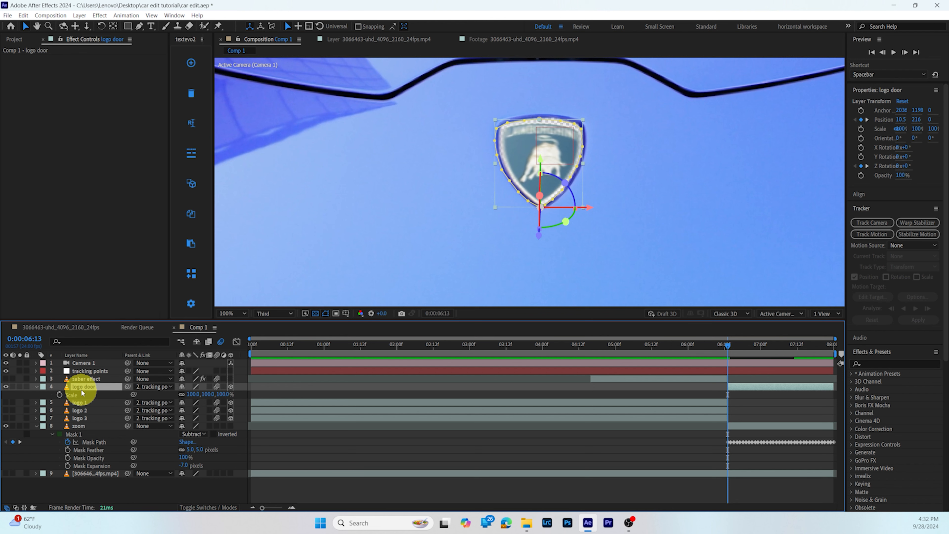
# - Trim the base car footage layer to end at 0:00:06:13, where the zoom layer starts
pyautogui.click(753, 474)
pyautogui.moveTo(752, 474); pyautogui.dragTo(732, 474)
pyautogui.moveTo(724, 341); pyautogui.dragTo(716, 360)
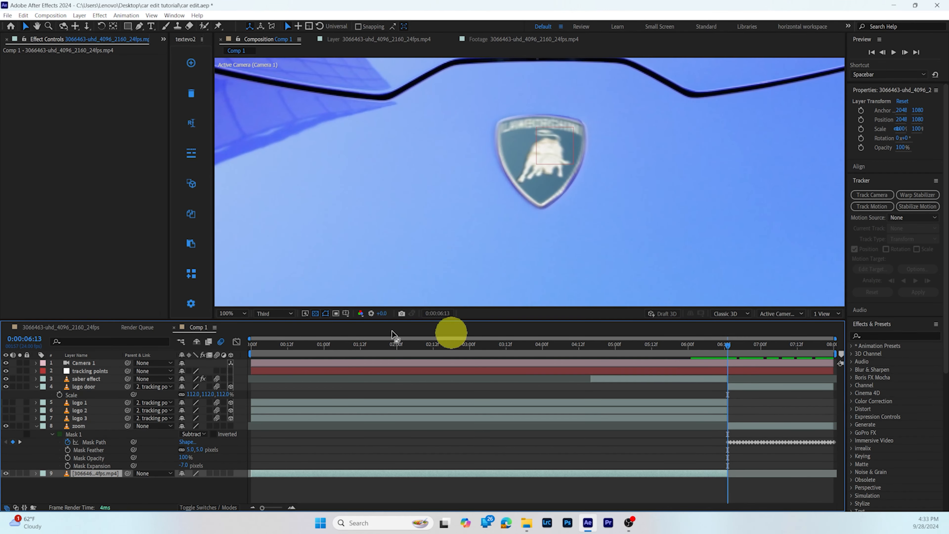
pyautogui.click(233, 313)
pyautogui.click(236, 324)
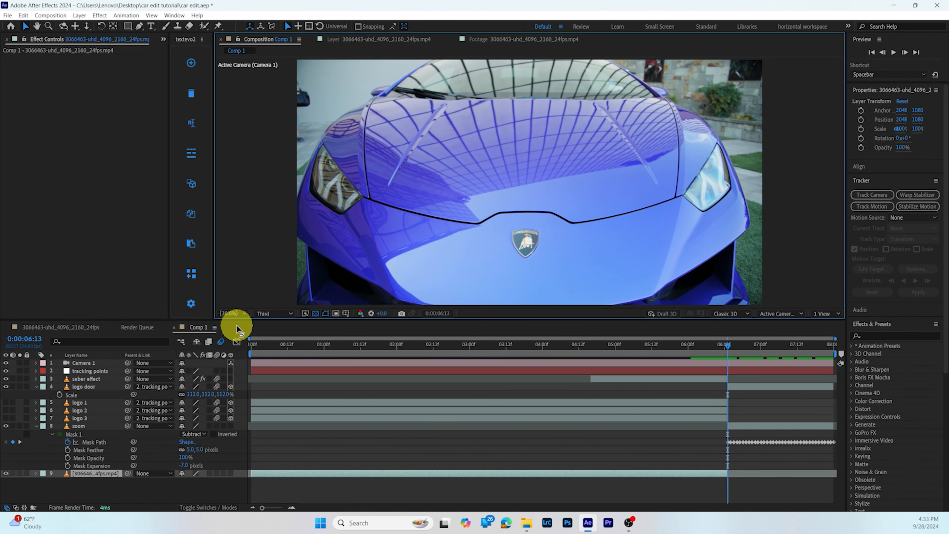
# - Duplicate the masked zoom layer four times
pyautogui.moveTo(784, 359); pyautogui.dragTo(747, 389)
pyautogui.click(747, 388)
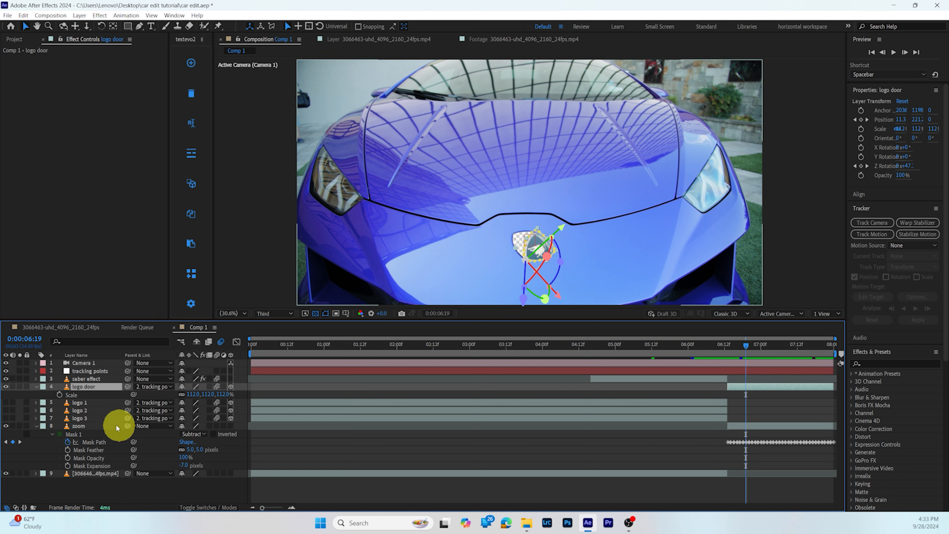
pyautogui.click(95, 426)
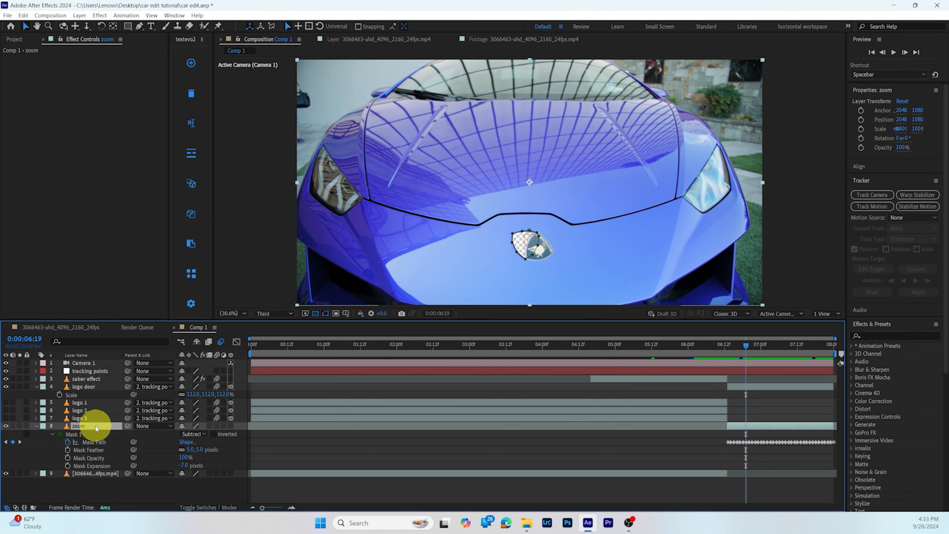
pyautogui.click(35, 426)
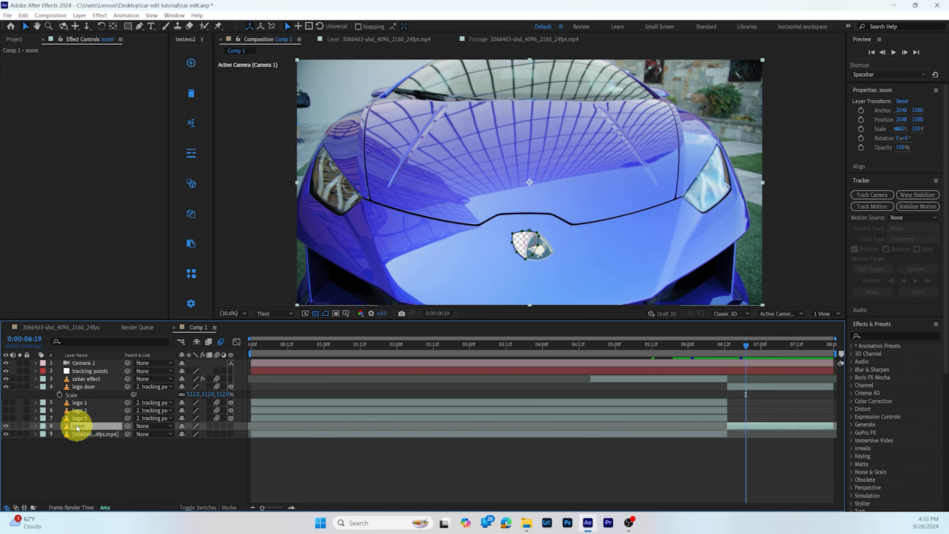
pyautogui.hotkey('ctrl', 'd')
pyautogui.hotkey('ctrl', 'd')
pyautogui.hotkey('ctrl', 'd')
pyautogui.hotkey('ctrl', 'd')
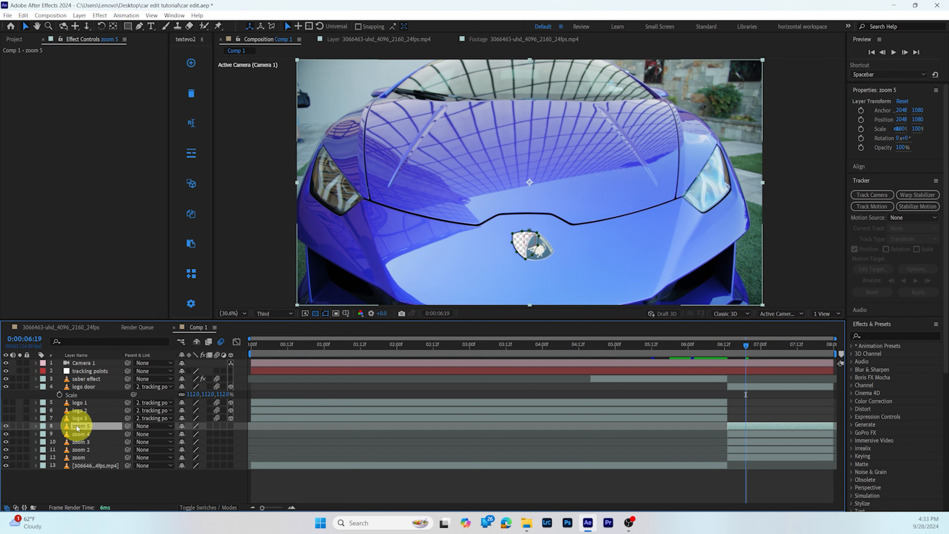
# - Make all five zoom layers 3D and enable motion blur on them
pyautogui.click(90, 449)
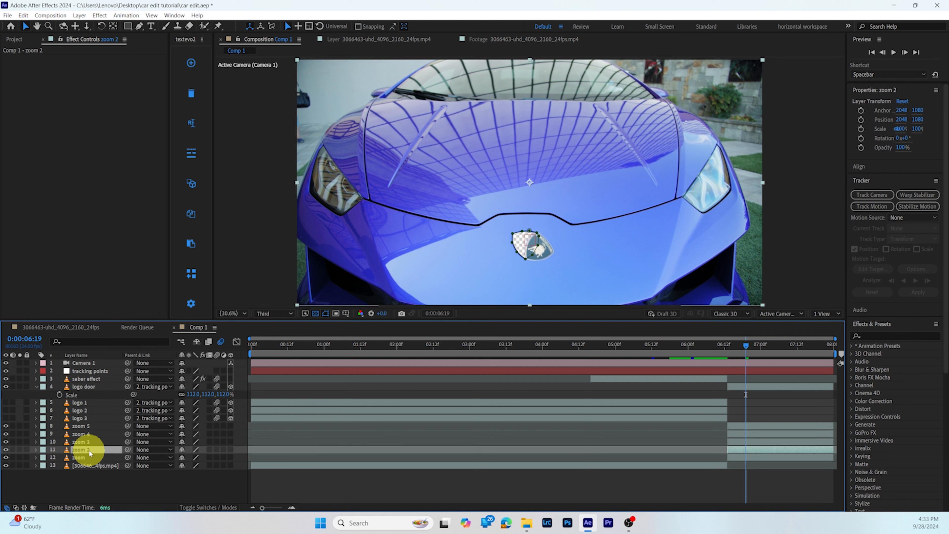
pyautogui.click(231, 426)
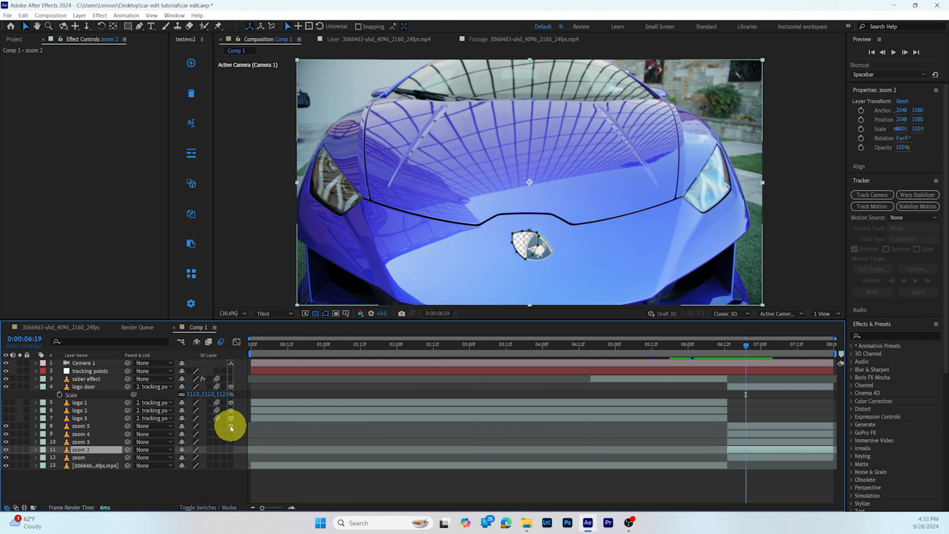
pyautogui.moveTo(230, 442)
pyautogui.mouseDown()
pyautogui.moveTo(231, 457)
pyautogui.moveTo(215, 424)
pyautogui.moveTo(216, 449)
pyautogui.mouseUp()
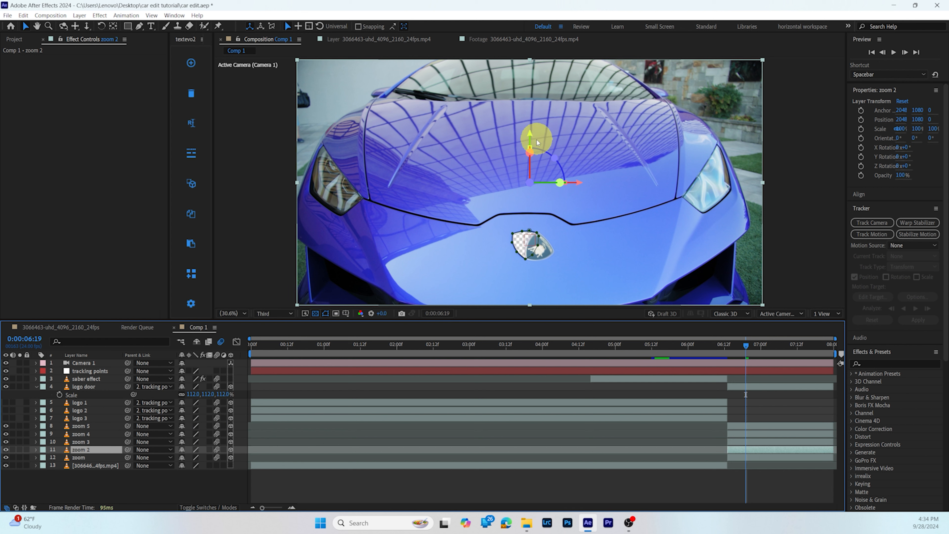
# - Show two views with the camera view at 50% and push the zoom 2 layer back to Z position 150 in the top view
pyautogui.click(819, 312)
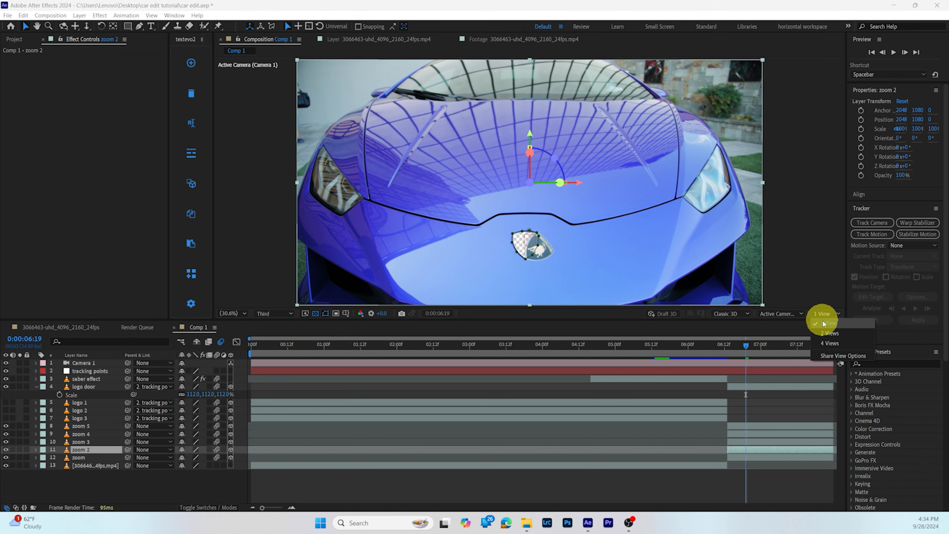
pyautogui.click(823, 331)
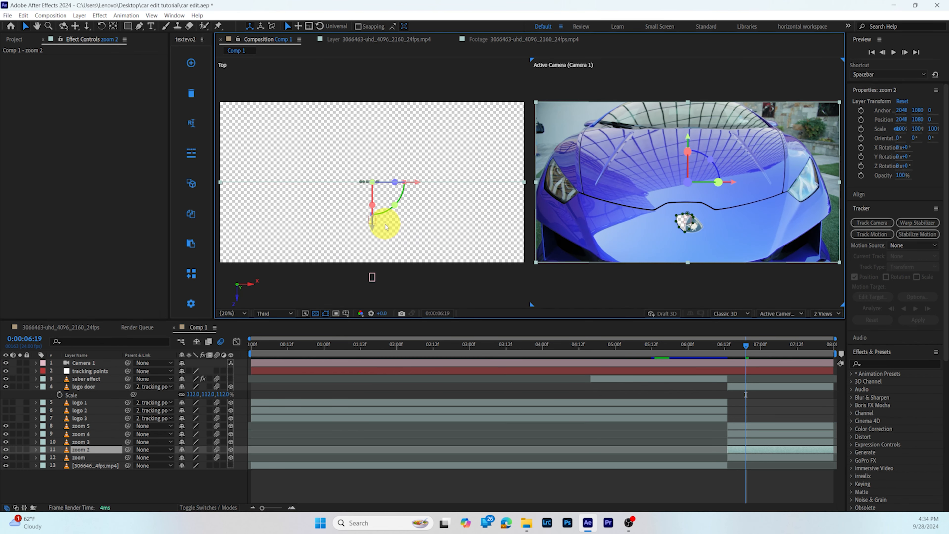
pyautogui.click(372, 231)
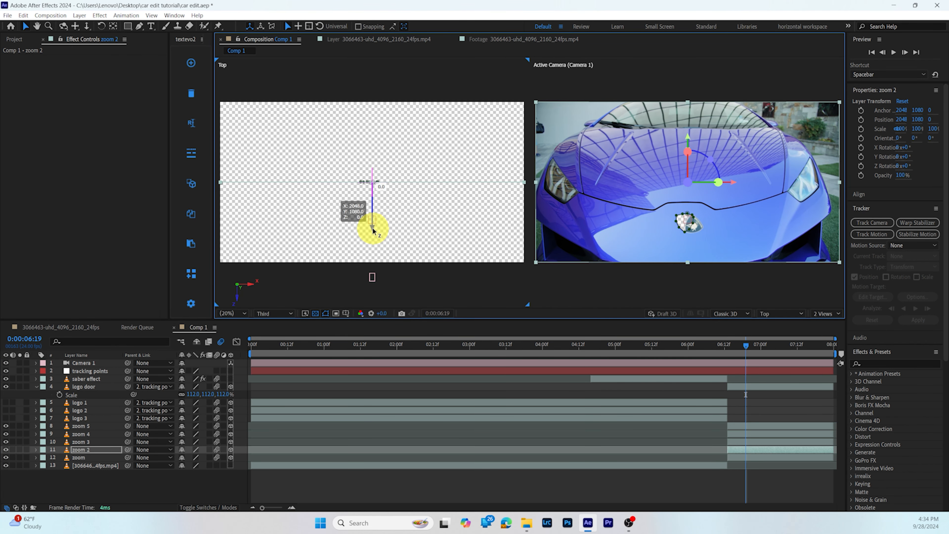
pyautogui.moveTo(373, 231); pyautogui.dragTo(372, 221)
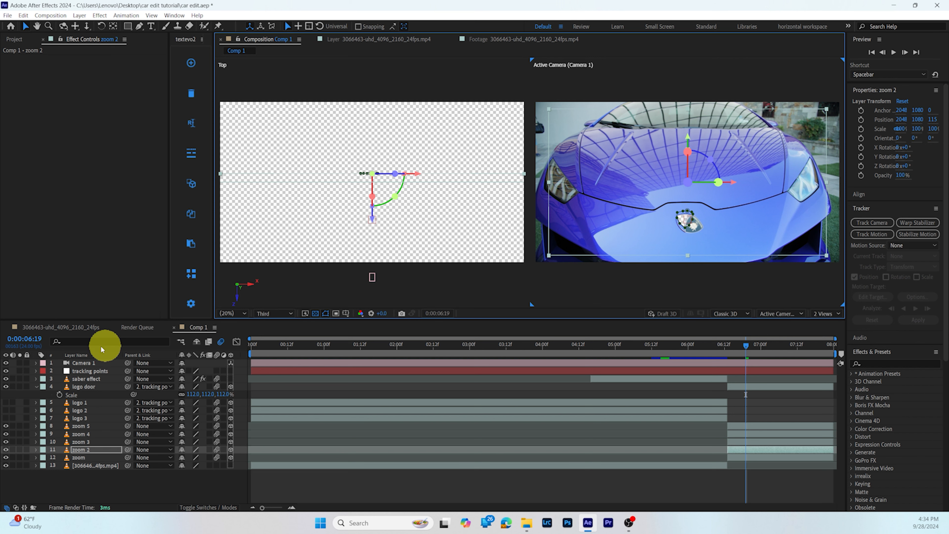
pyautogui.click(245, 313)
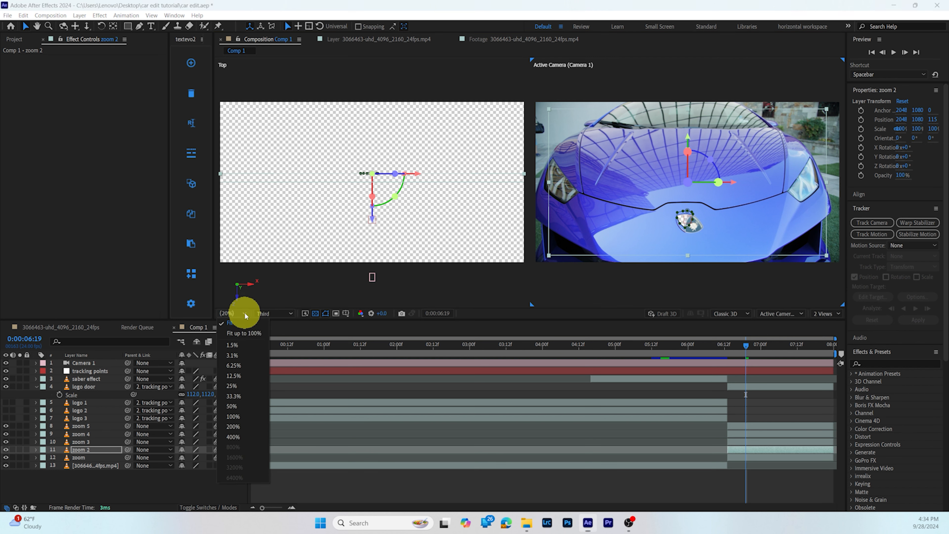
pyautogui.click(243, 406)
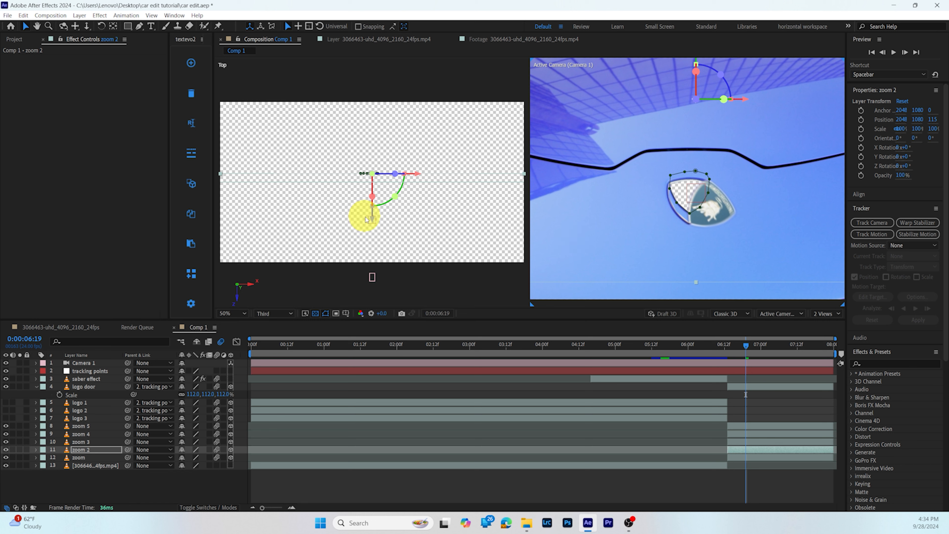
pyautogui.moveTo(371, 221); pyautogui.dragTo(372, 212)
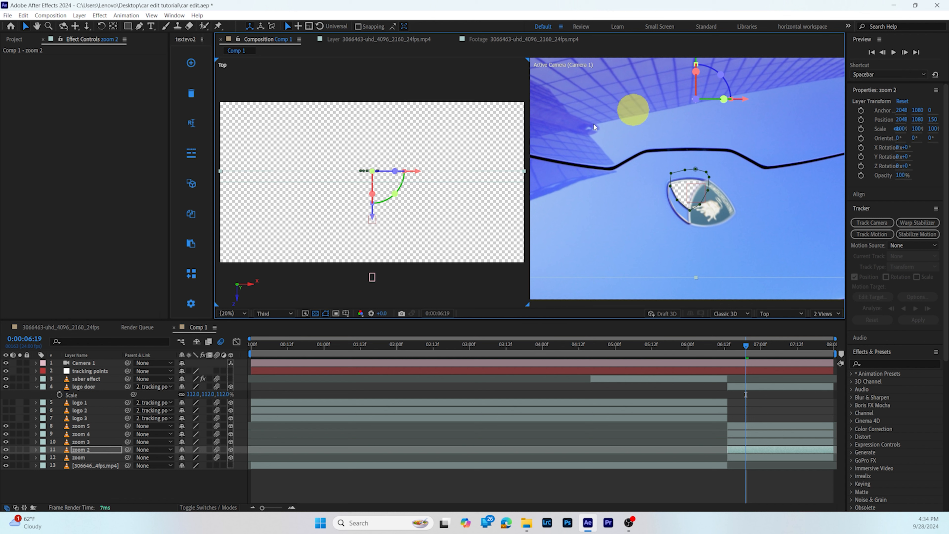
# - Rotate zoom 2 to a Z orientation of about 6.7° and shift it to about 2128, 1163 so its hole sits inside the badge opening
pyautogui.moveTo(395, 171); pyautogui.dragTo(395, 171)
pyautogui.hotkey('ctrl', 'z')
pyautogui.click(721, 75)
pyautogui.moveTo(720, 75); pyautogui.dragTo(757, 111)
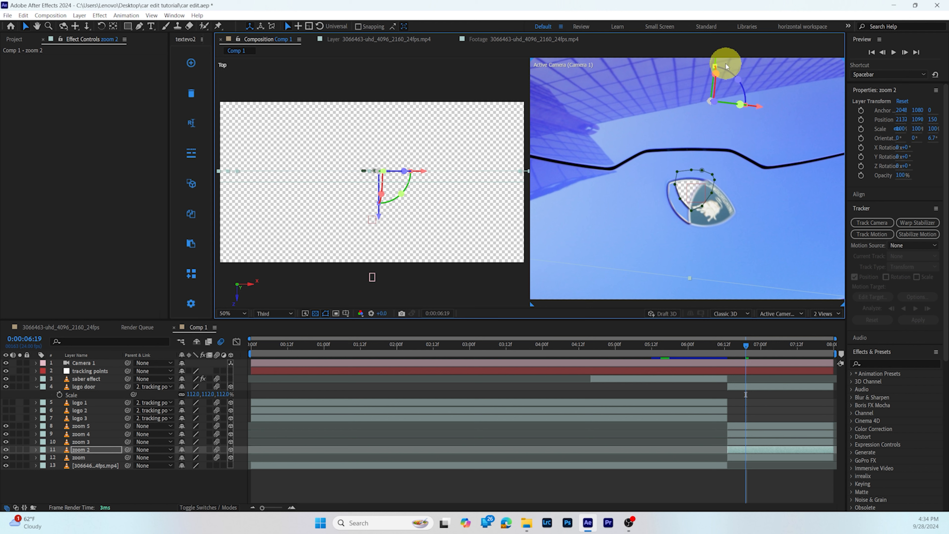
pyautogui.moveTo(716, 66); pyautogui.dragTo(716, 75)
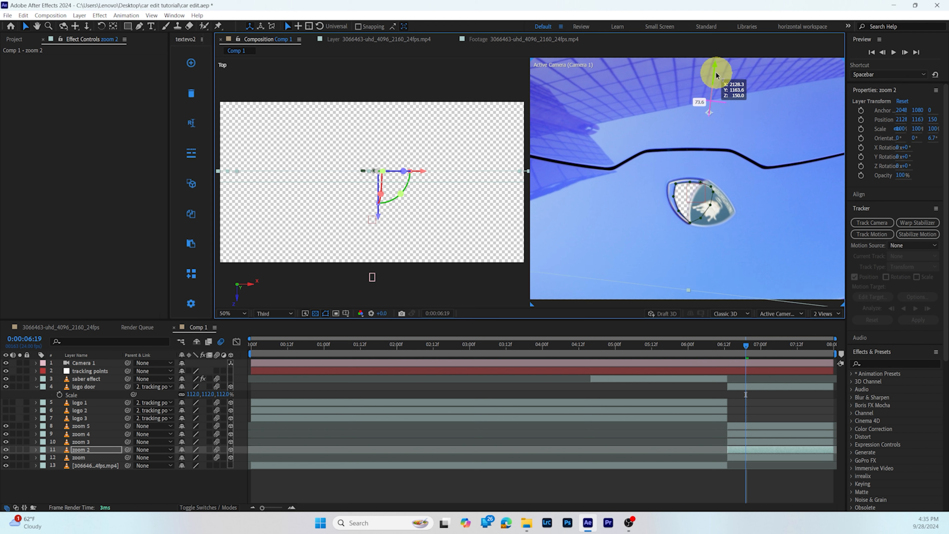
# - Push zoom 3, zoom 4 and zoom 5 progressively deeper, with zoom 5 at Z 305, and rotate them, giving zoom 5 about 31.4°
pyautogui.click(90, 442)
pyautogui.moveTo(374, 229); pyautogui.dragTo(377, 202)
pyautogui.moveTo(744, 99); pyautogui.dragTo(773, 138)
pyautogui.moveTo(371, 220); pyautogui.dragTo(377, 204)
pyautogui.moveTo(684, 116); pyautogui.dragTo(758, 87)
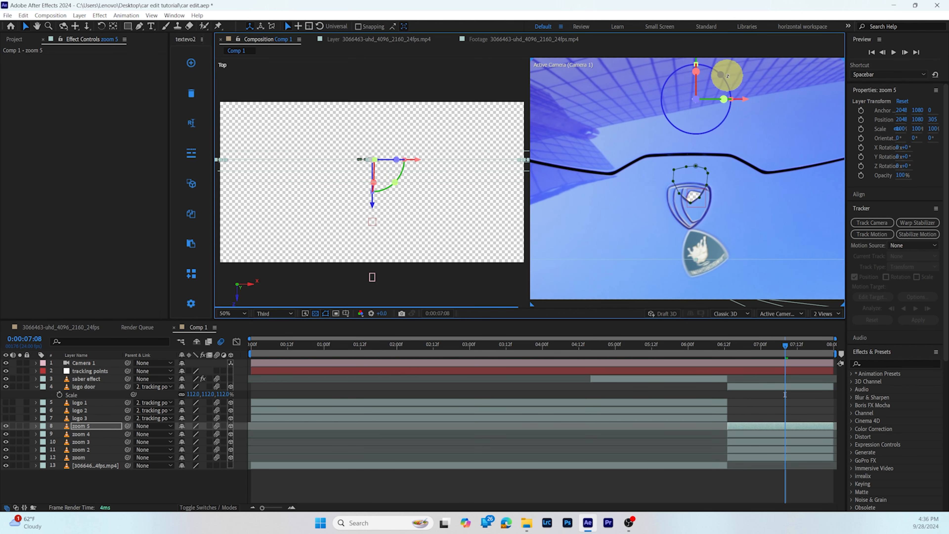
pyautogui.moveTo(727, 81); pyautogui.dragTo(740, 91)
pyautogui.press('pageup')
pyautogui.press('pageup')
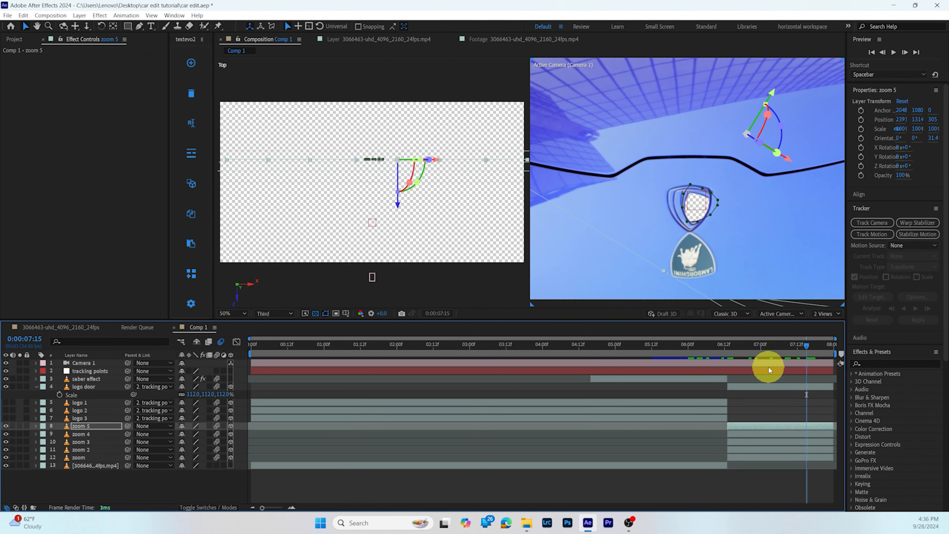
# - Add keyframes for Camera 1's position, orientation and X, Y and Z rotation at 0:00:06:13
pyautogui.click(769, 370)
pyautogui.click(763, 363)
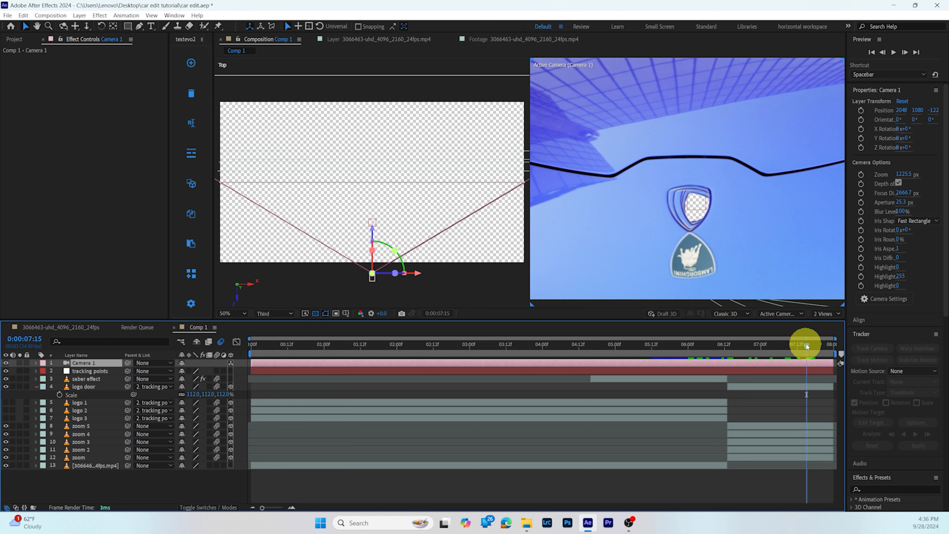
pyautogui.click(749, 345)
pyautogui.moveTo(738, 362); pyautogui.dragTo(728, 364)
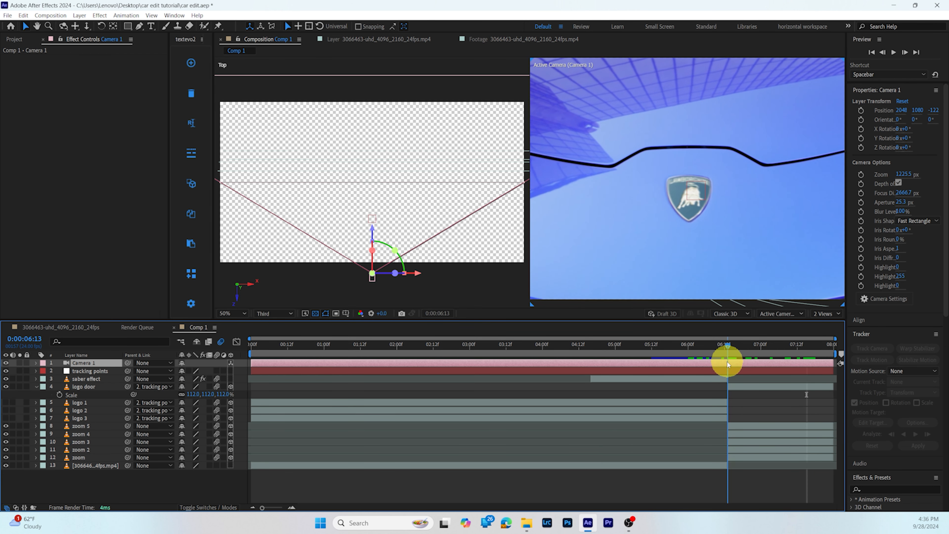
pyautogui.press('p')
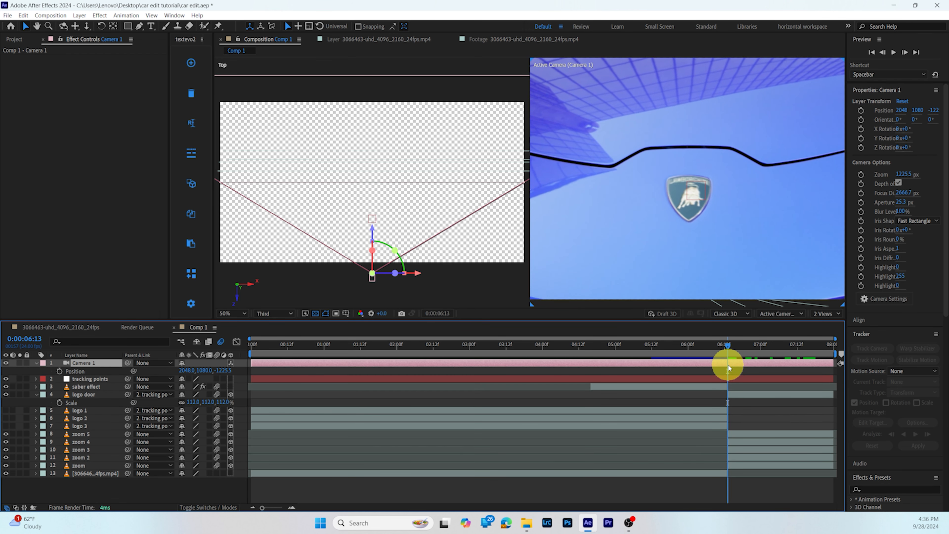
pyautogui.click(59, 371)
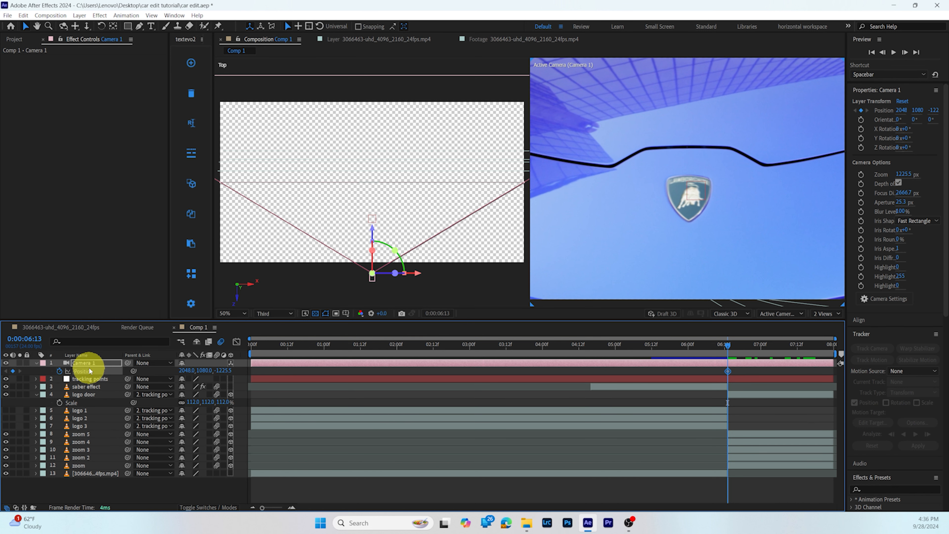
pyautogui.hotkey('shift', 'r')
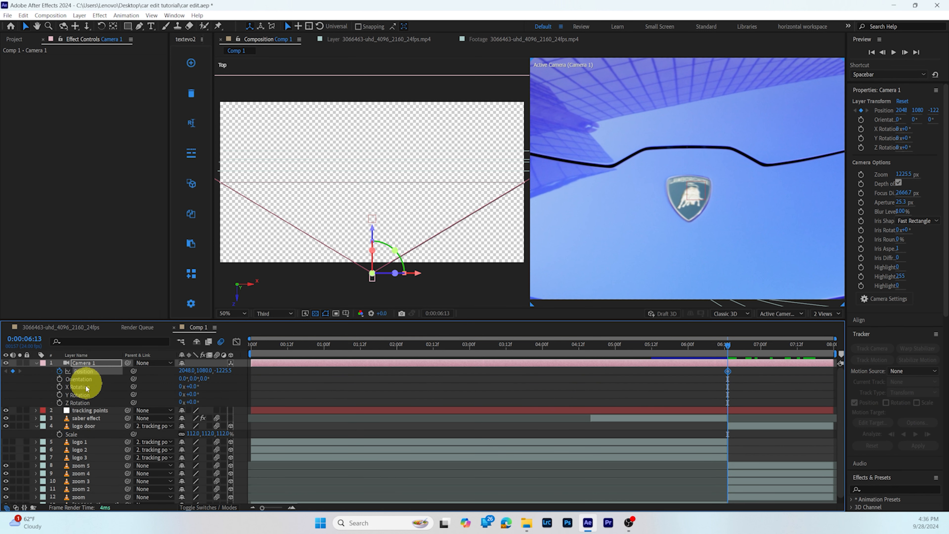
pyautogui.click(59, 379)
pyautogui.click(59, 386)
pyautogui.click(59, 395)
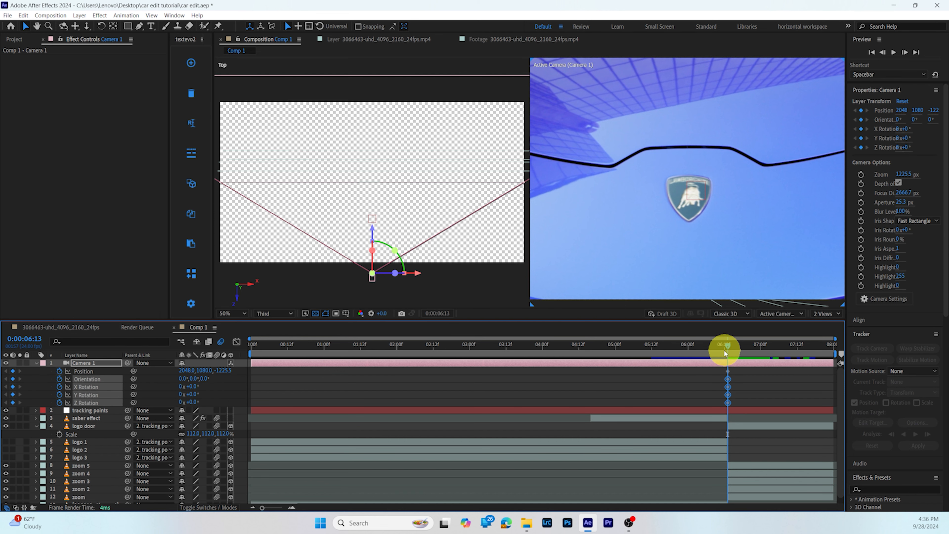
# - In a single view at 0:00:07:23, move Camera 1 through the hole to about 2011.7, 1978.6, 484.4 and orient it to 2.5°, 354°, 0.3°
pyautogui.press('space')
pyautogui.click(825, 313)
pyautogui.click(828, 337)
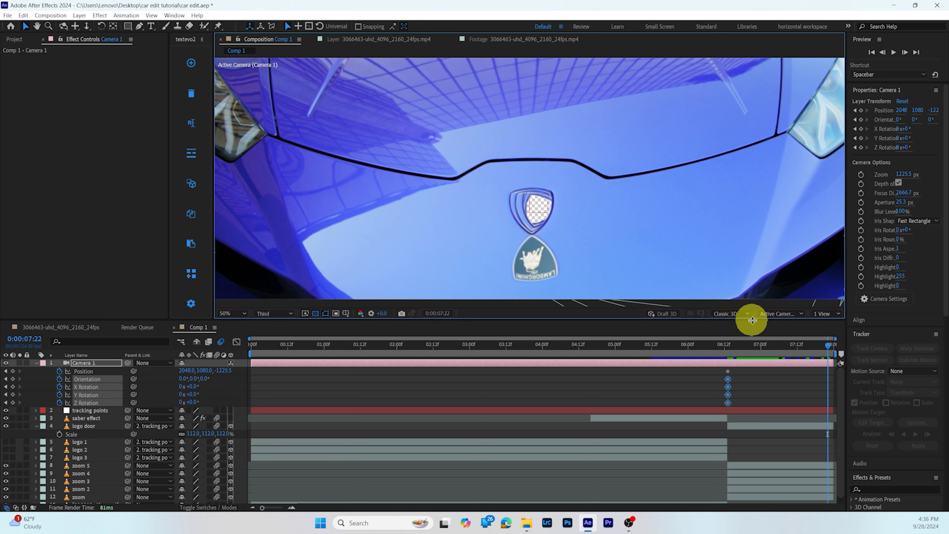
pyautogui.click(830, 344)
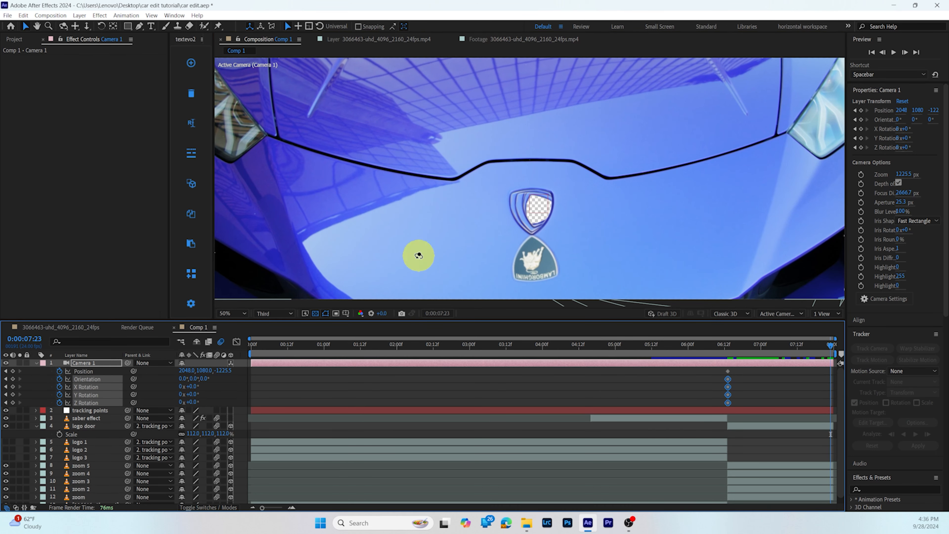
pyautogui.press('c')
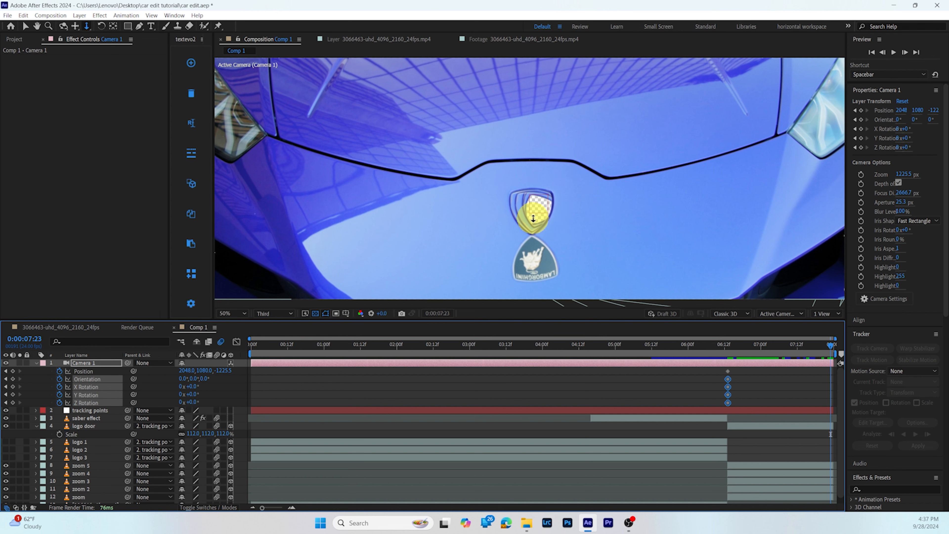
pyautogui.moveTo(538, 206); pyautogui.dragTo(615, 160)
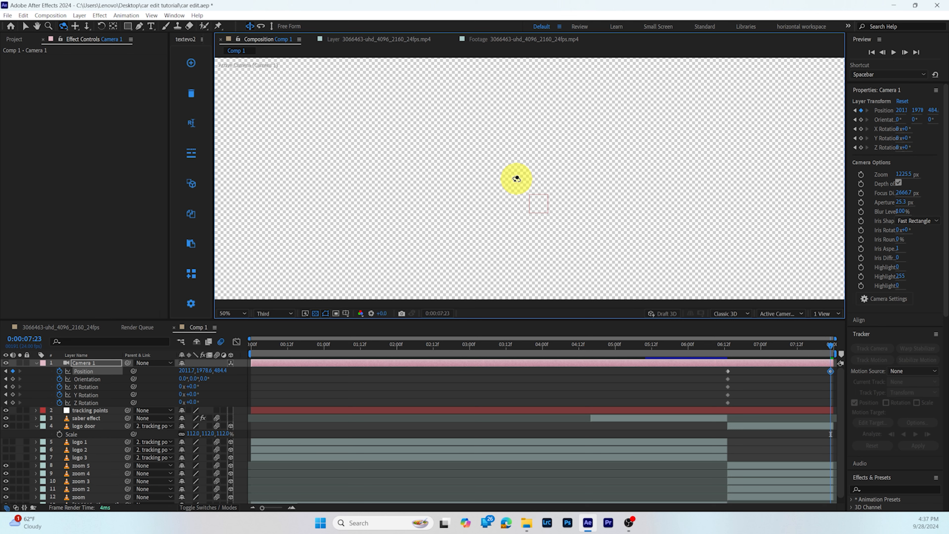
pyautogui.moveTo(517, 178); pyautogui.dragTo(521, 181)
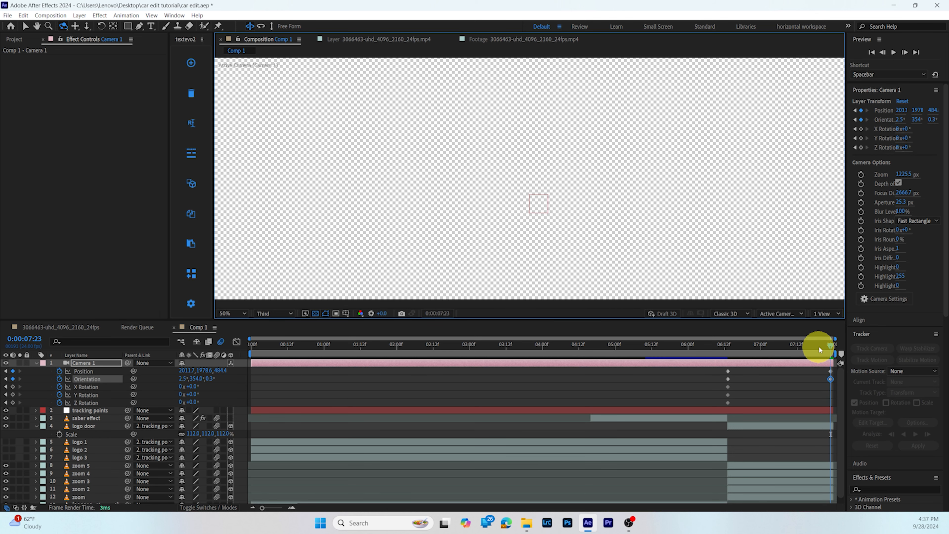
# - Review the camera move with the frame fitted to the viewer and apply Easy Ease to all of Camera 1's keyframes
pyautogui.moveTo(830, 345); pyautogui.dragTo(293, 339)
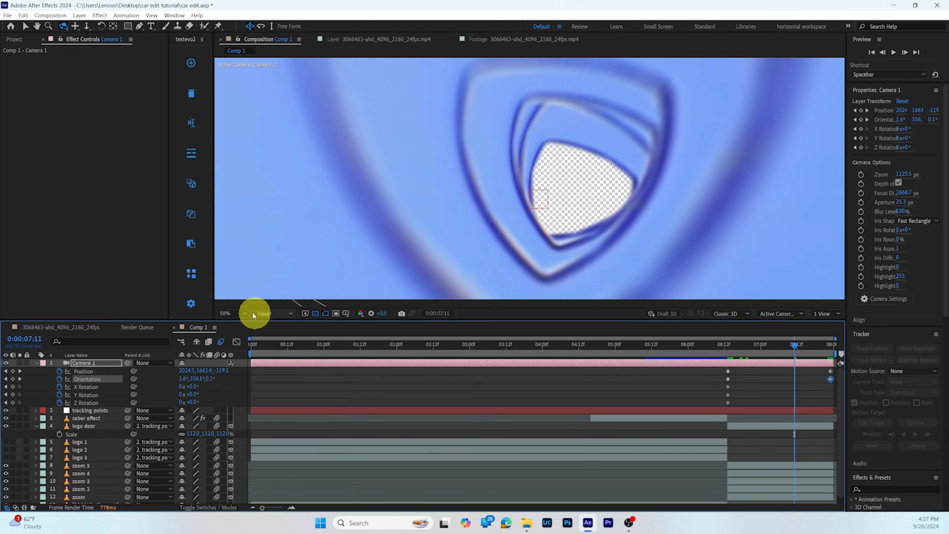
pyautogui.click(236, 311)
pyautogui.click(237, 323)
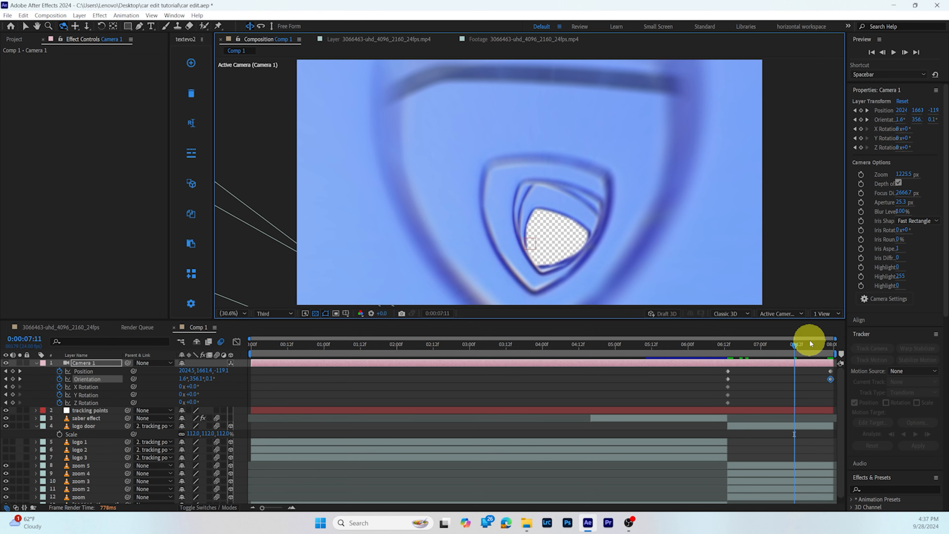
pyautogui.press('End')
pyautogui.moveTo(715, 368); pyautogui.dragTo(849, 406)
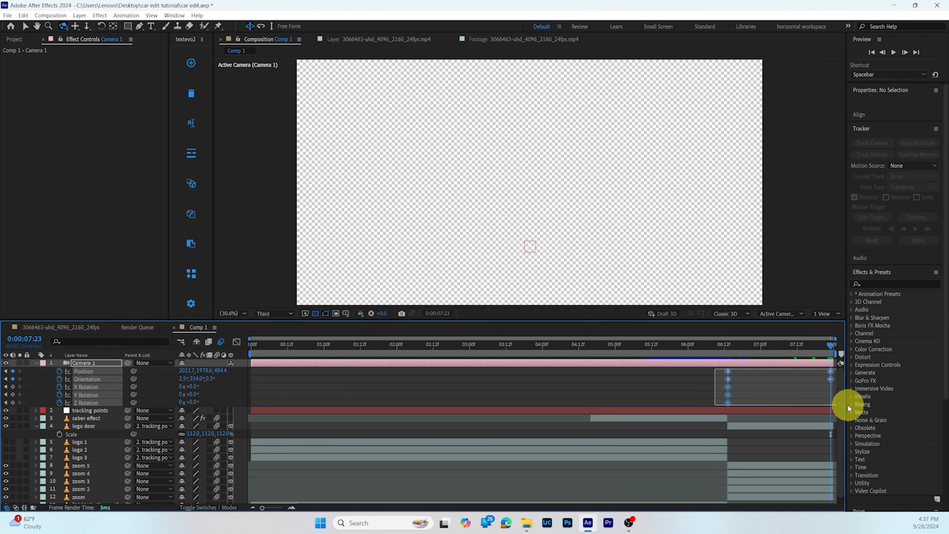
pyautogui.rightClick(728, 379)
pyautogui.moveTo(770, 371)
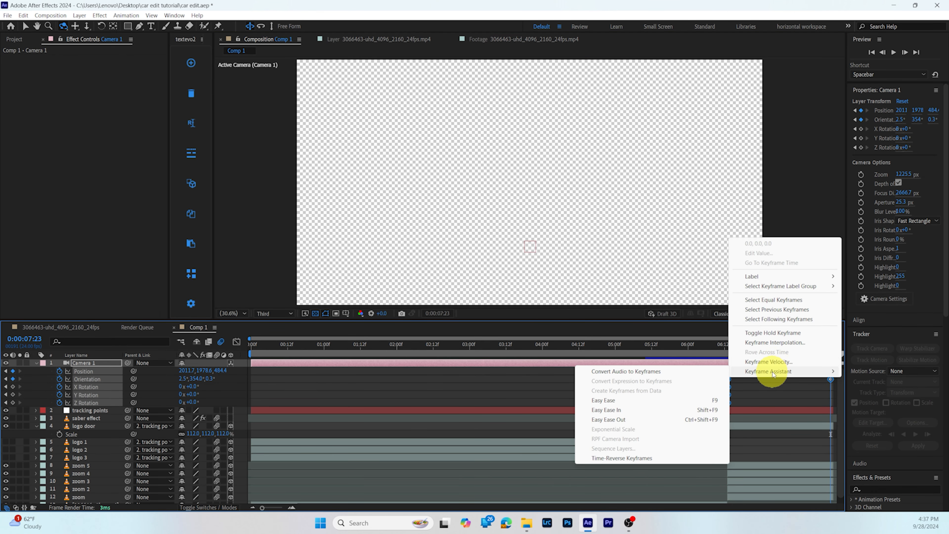
pyautogui.click(639, 399)
# - Reshape Camera 1's position speed curve to peak sharply near the end of the move, and scrub back through the composition
pyautogui.hotkey('shift', 'F3')
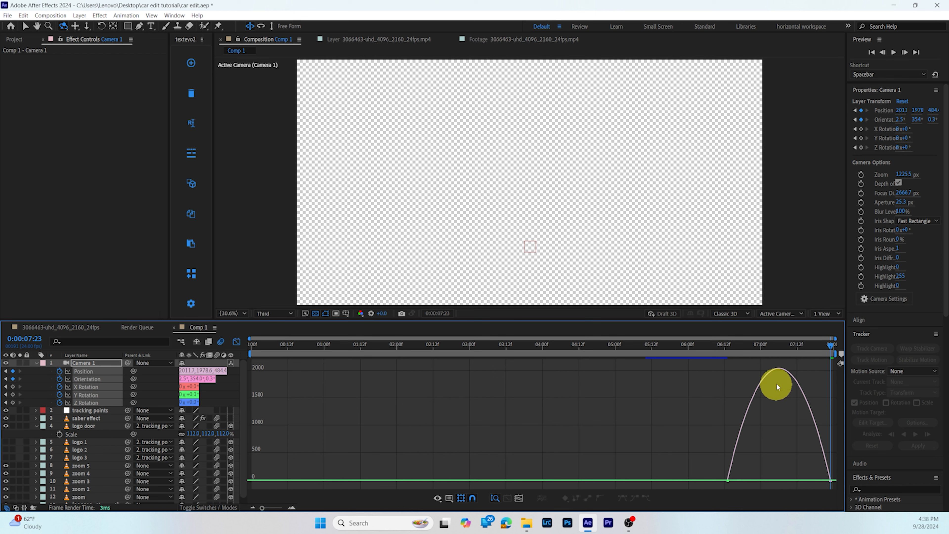
pyautogui.click(781, 368)
pyautogui.moveTo(745, 477); pyautogui.dragTo(817, 474)
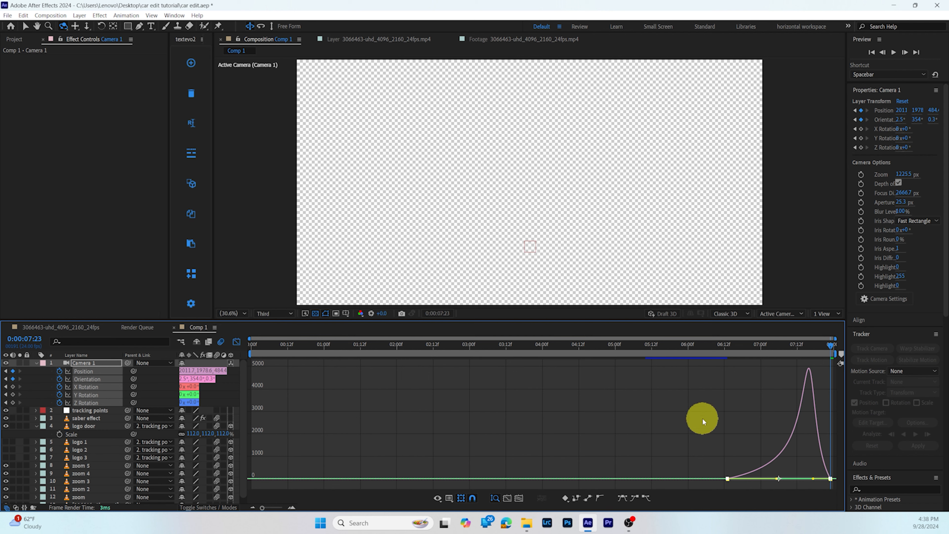
pyautogui.hotkey('shift', 'F3')
pyautogui.moveTo(829, 347); pyautogui.dragTo(442, 388)
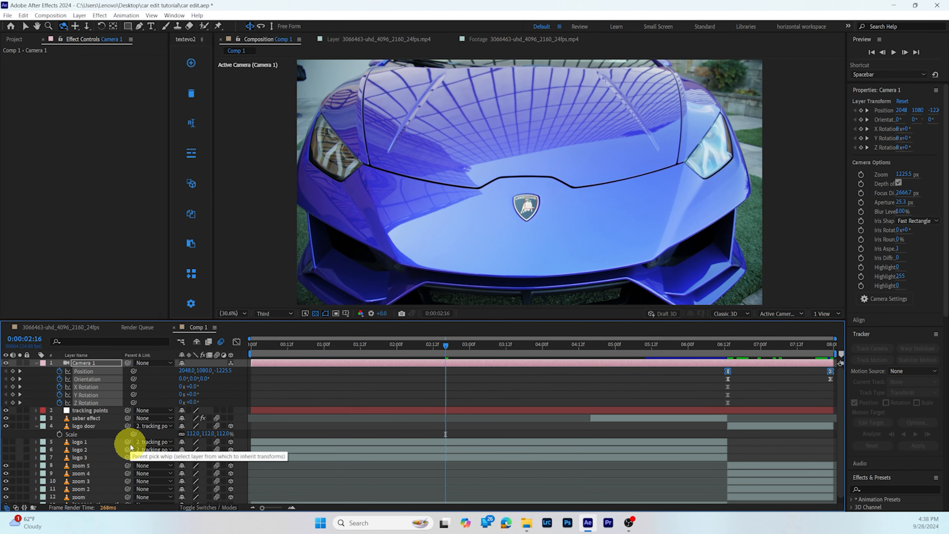
pyautogui.moveTo(413, 351); pyautogui.dragTo(241, 355)
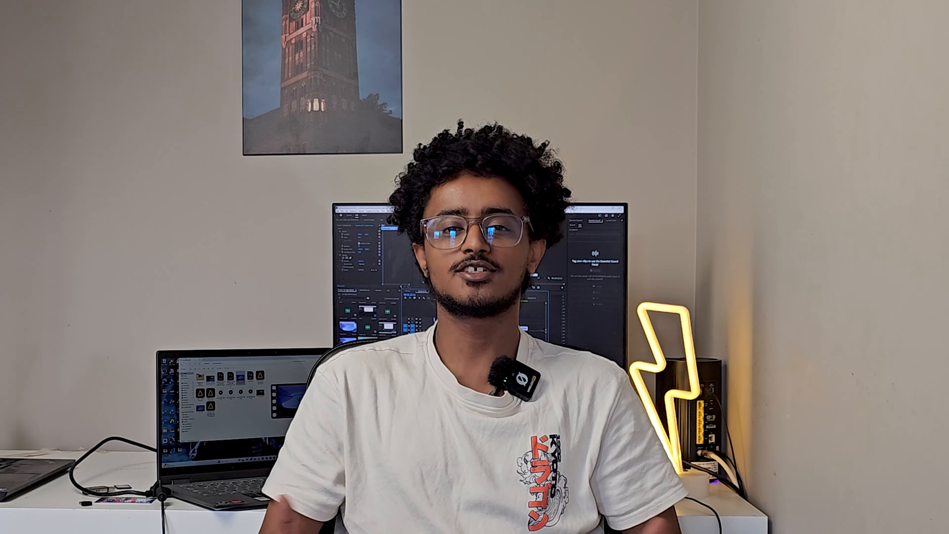